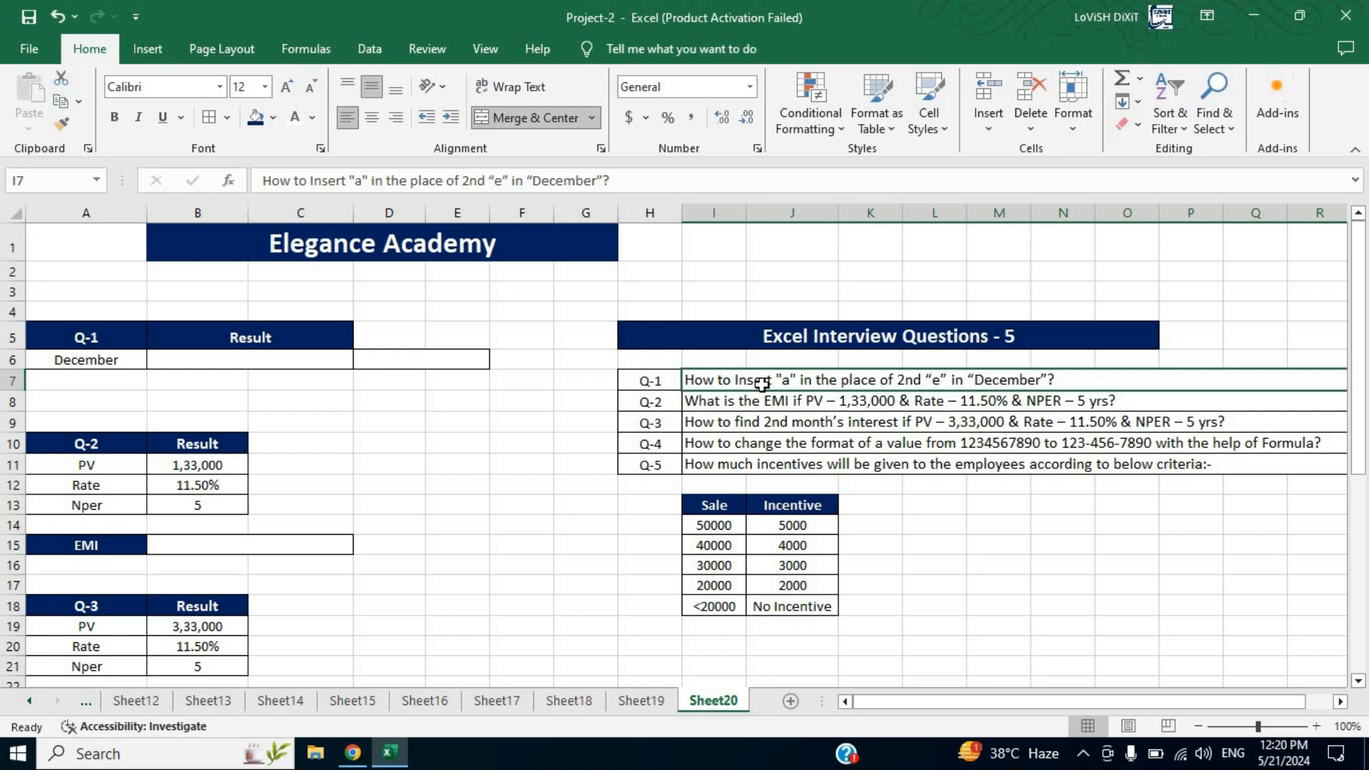
In B6, enter a SUBSTITUTE formula replacing the 2nd "e" of A6 with "a": =SUBSTITUTE(A6,"e","a",2)
click(96, 358)
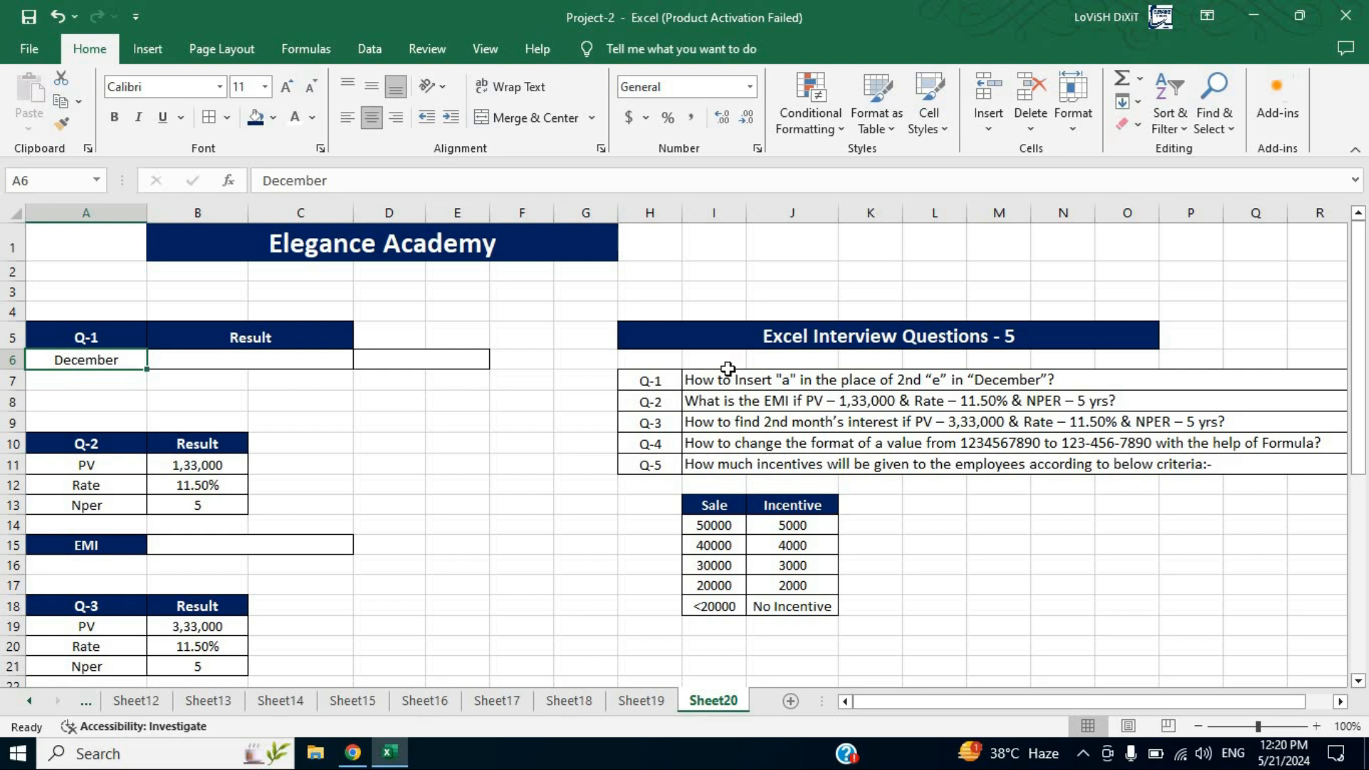
click(287, 364)
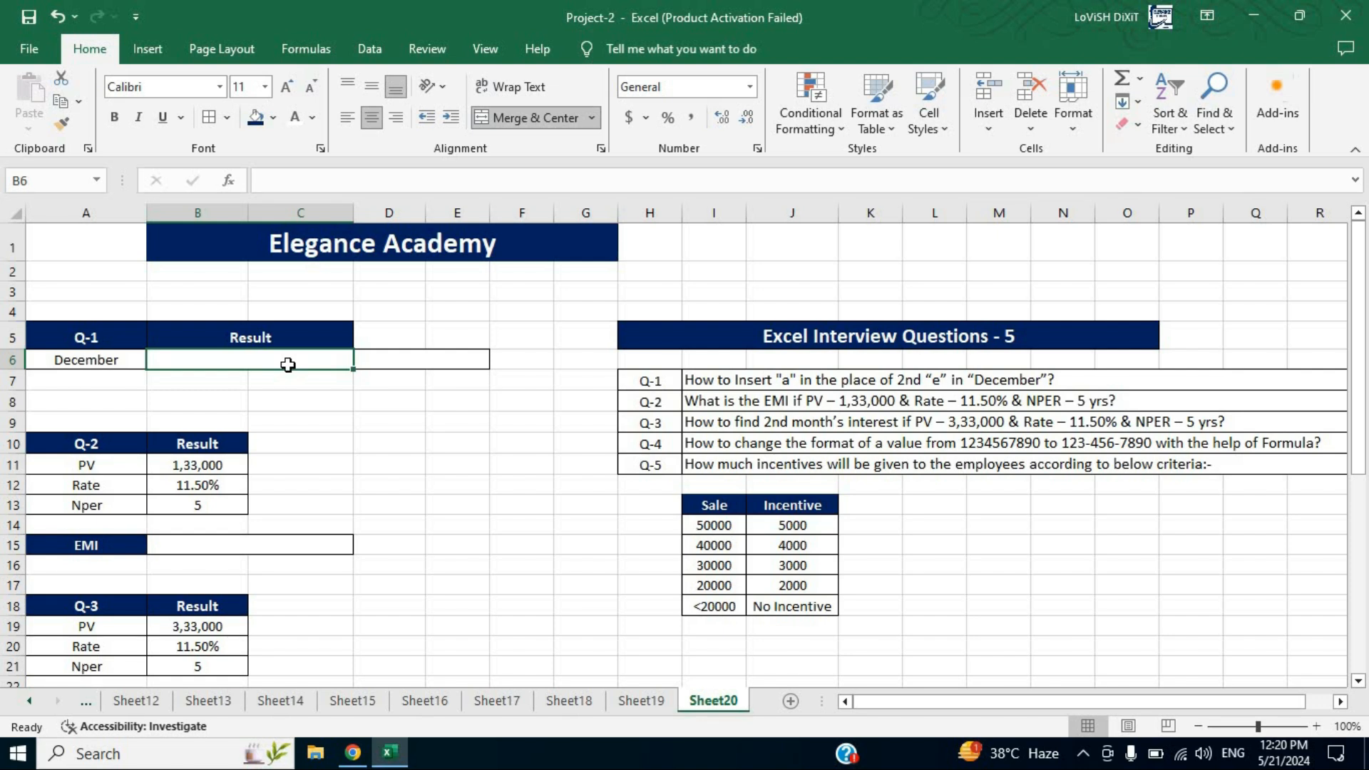
text(=subs)
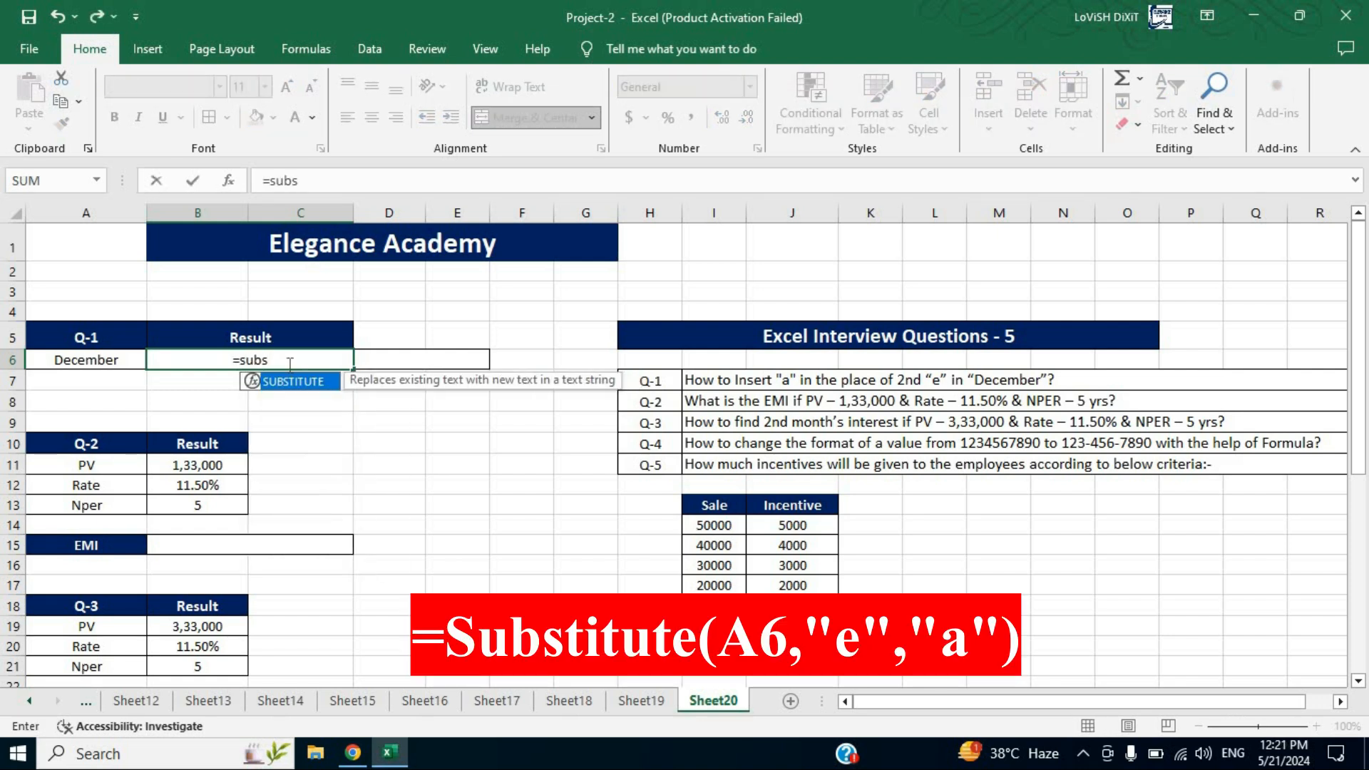
key(Tab)
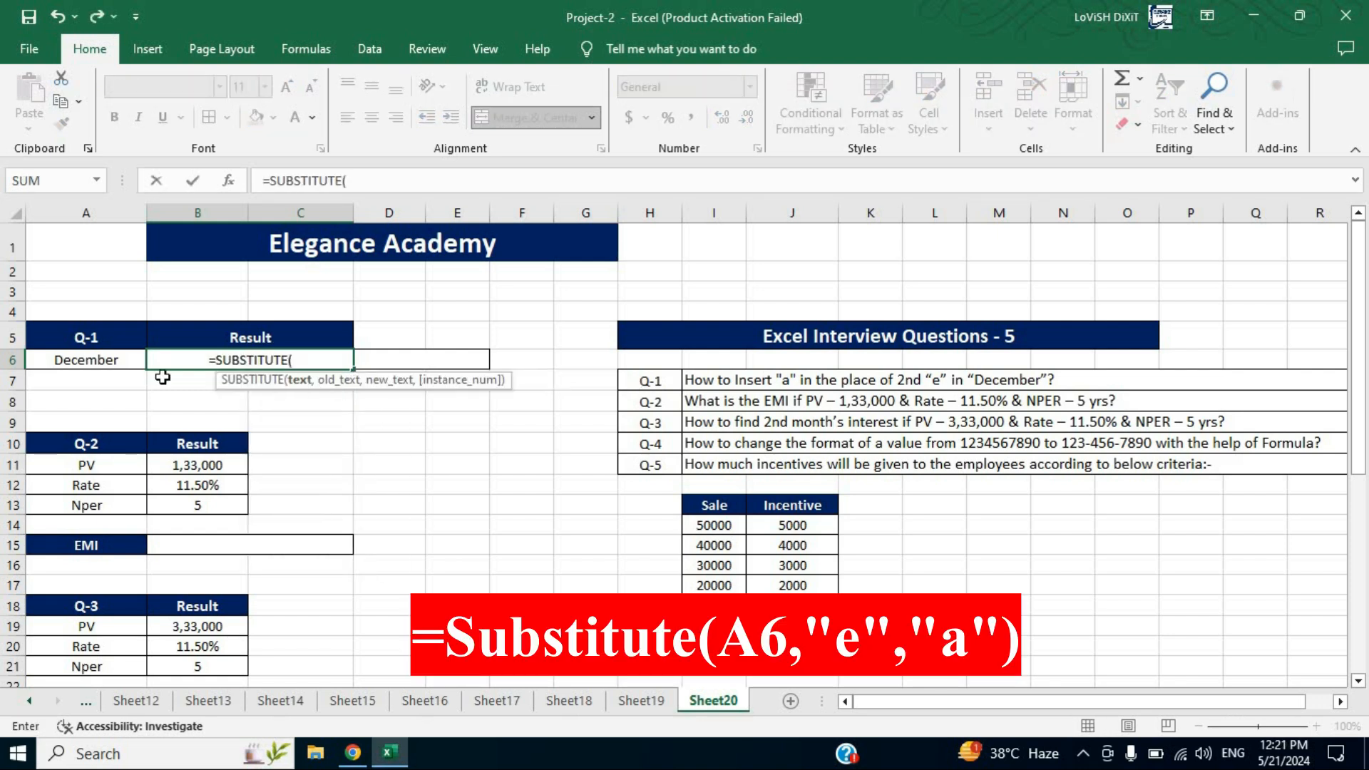
click(90, 359)
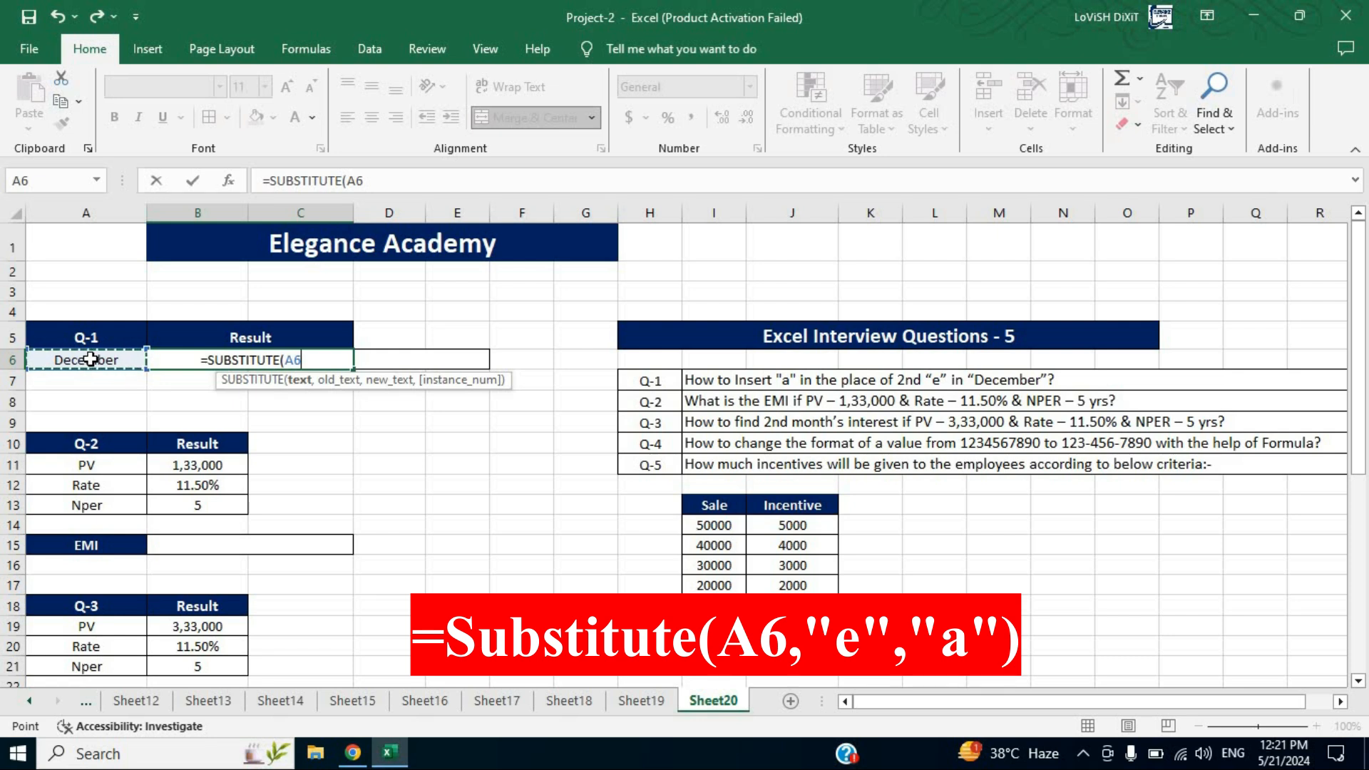
text(,)
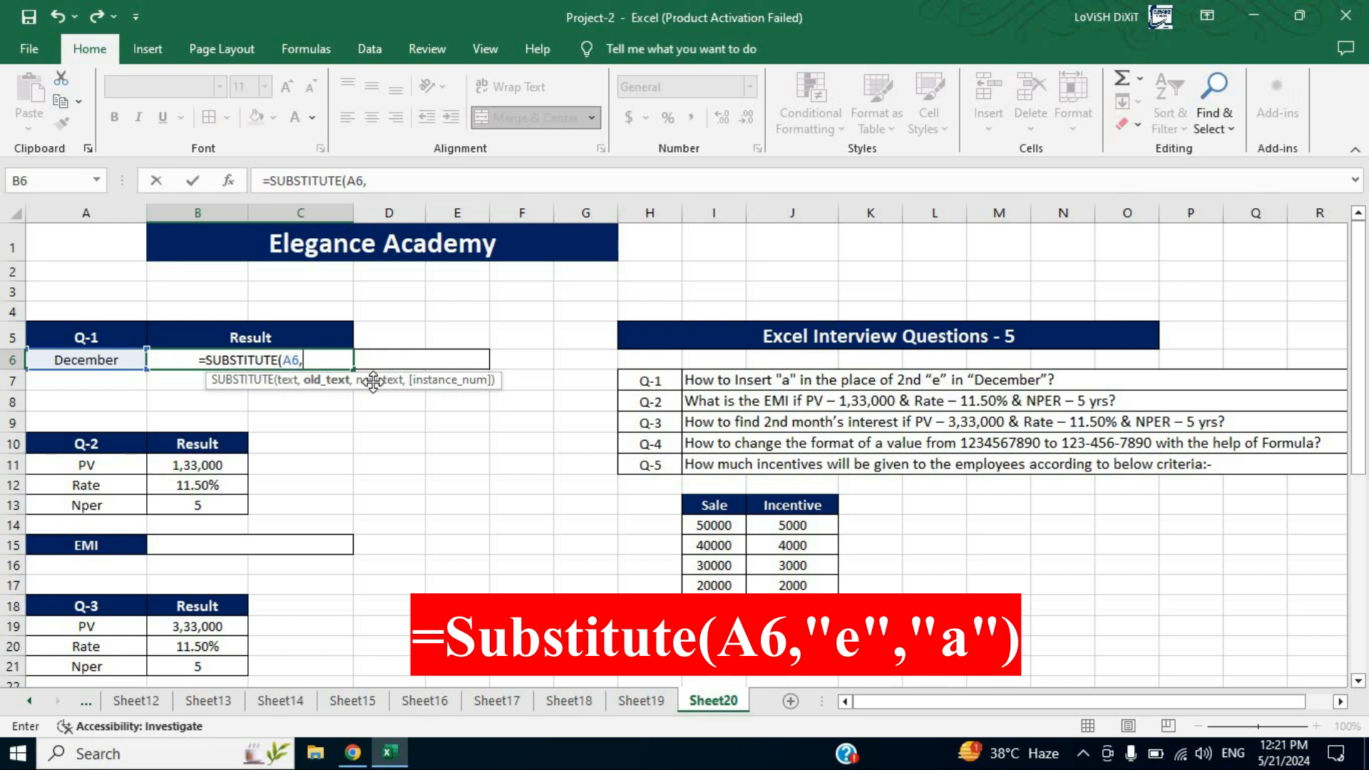
text(")
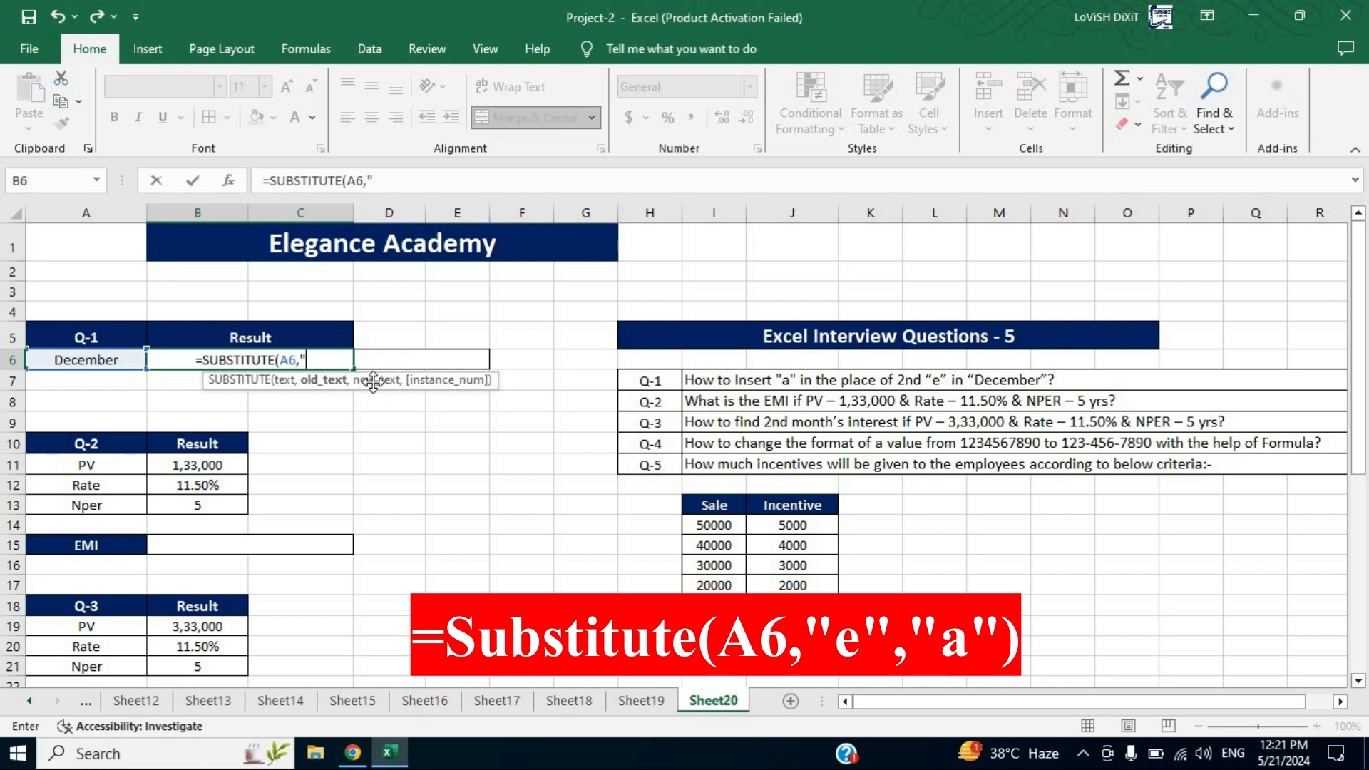
text(e)
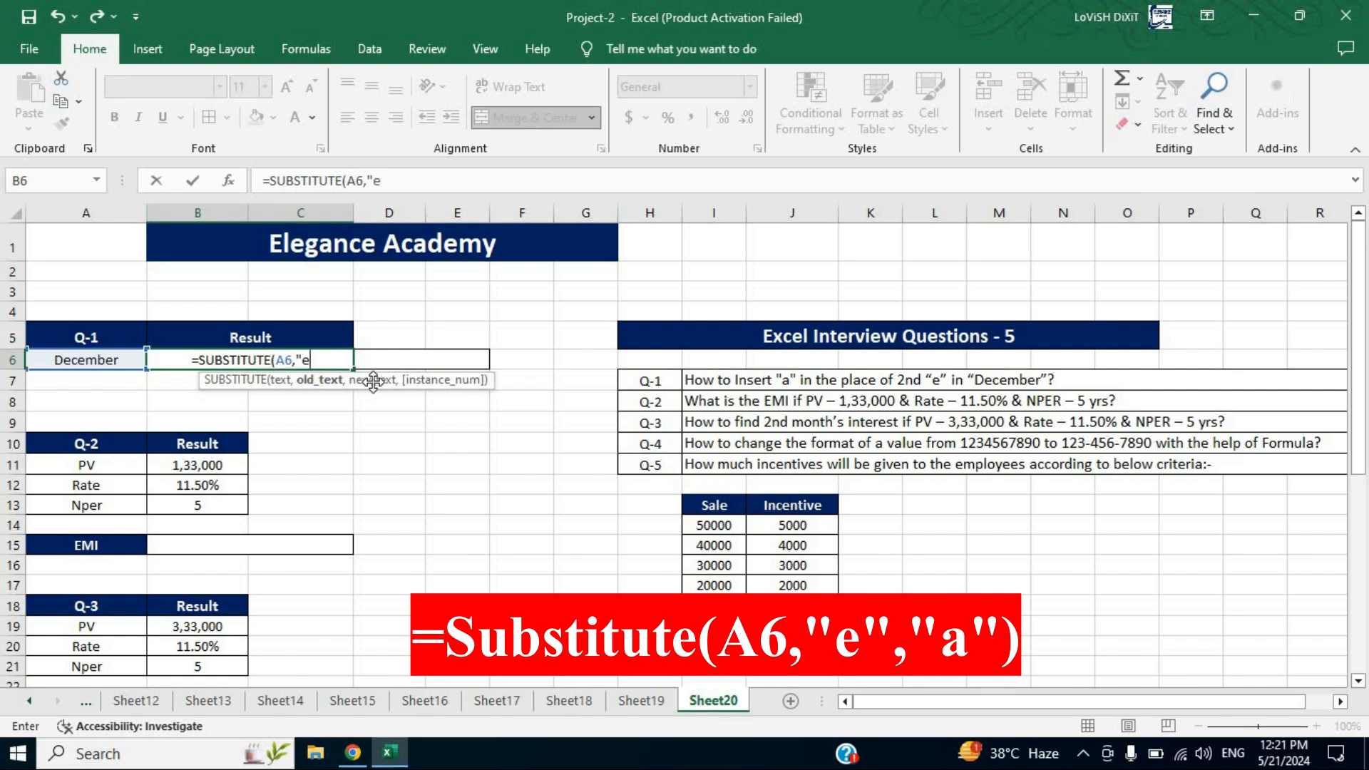
text(",)
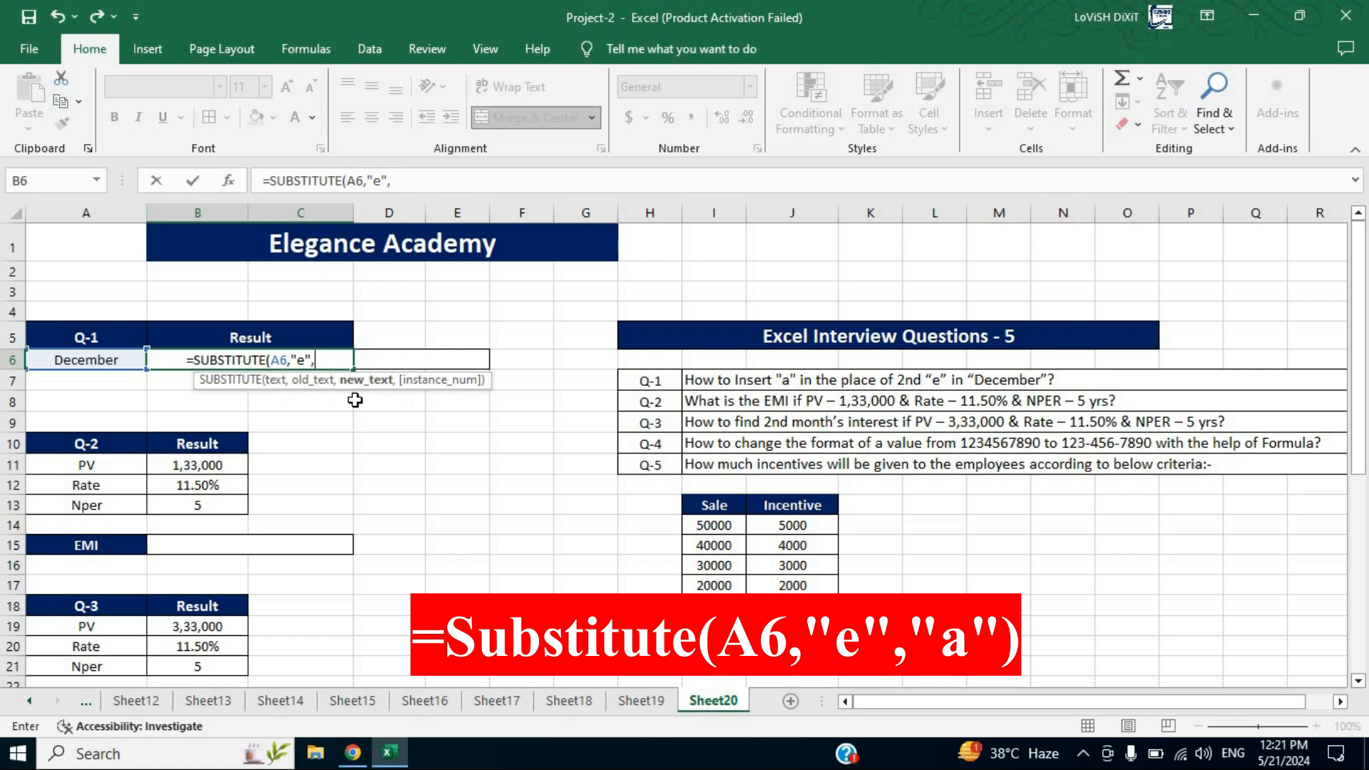
text(")
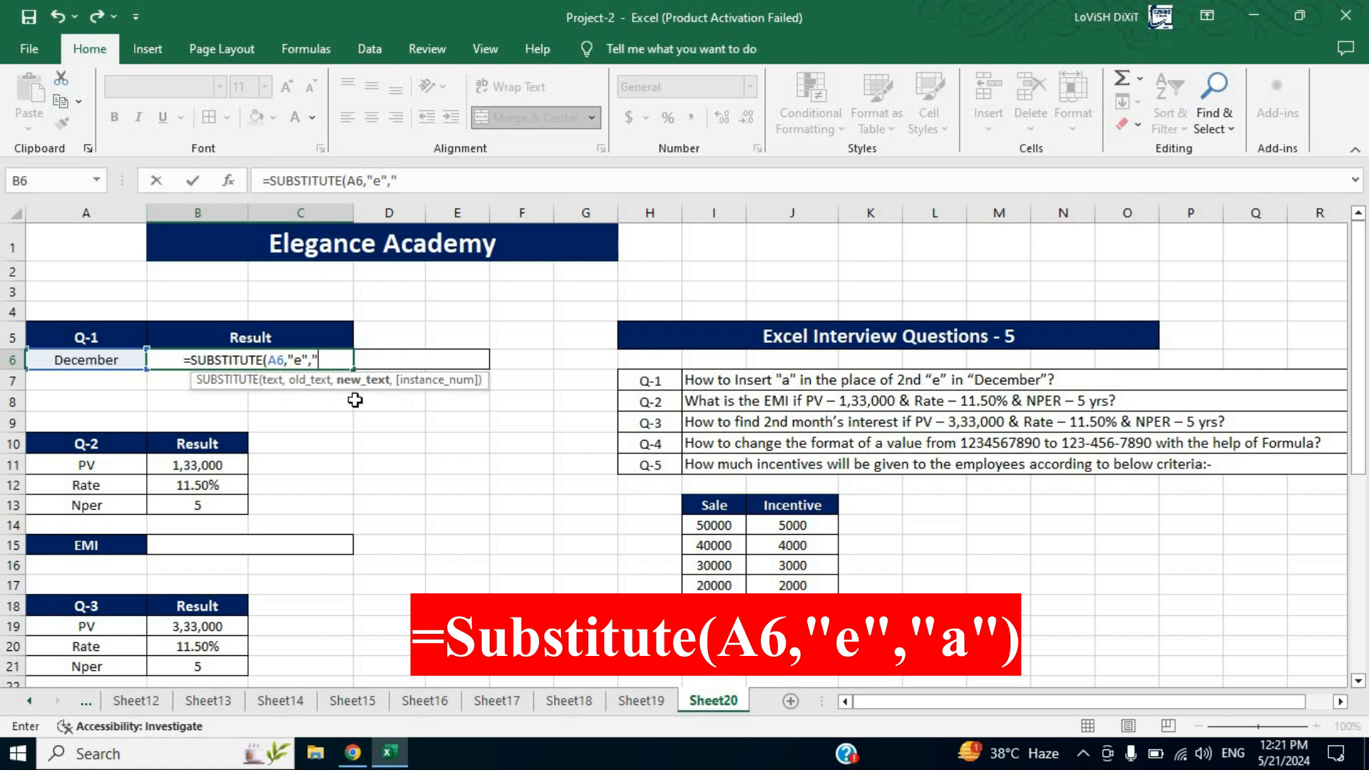
text(a")
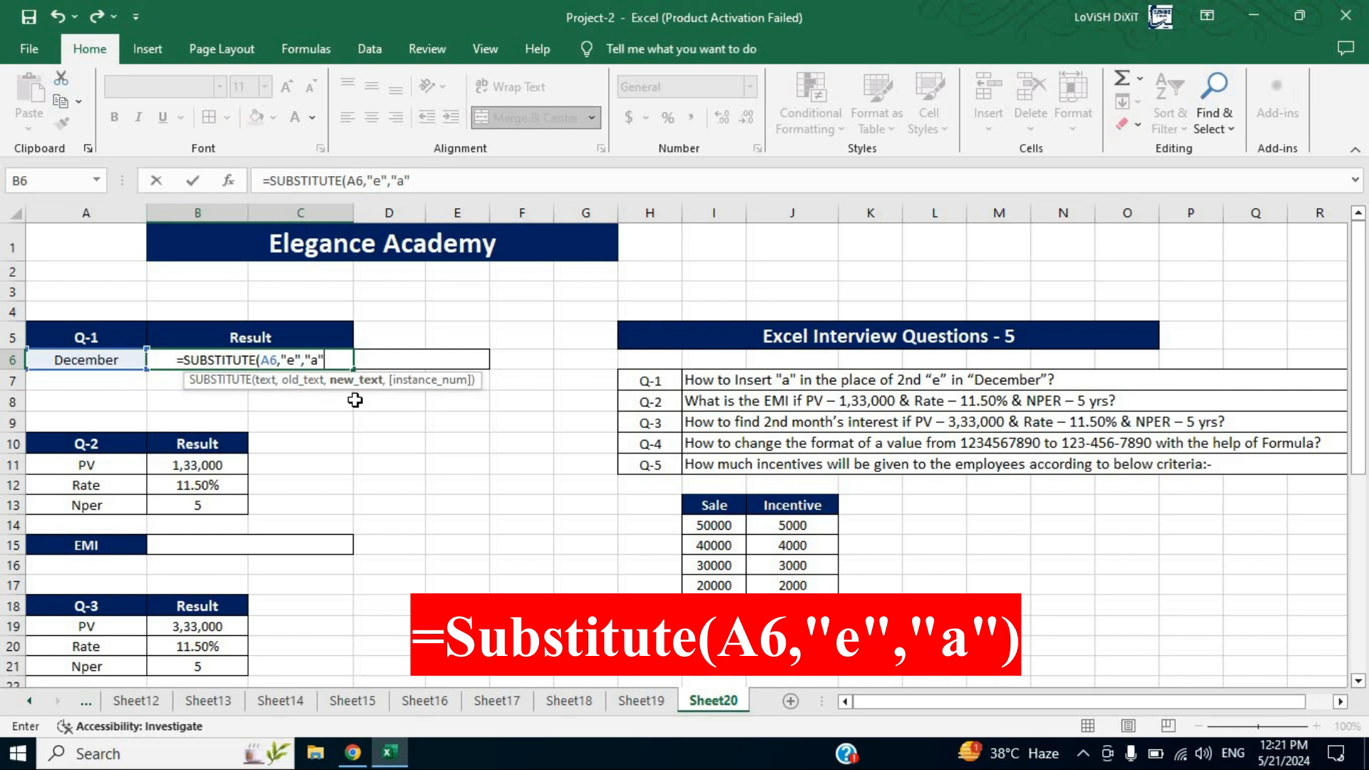
text(,)
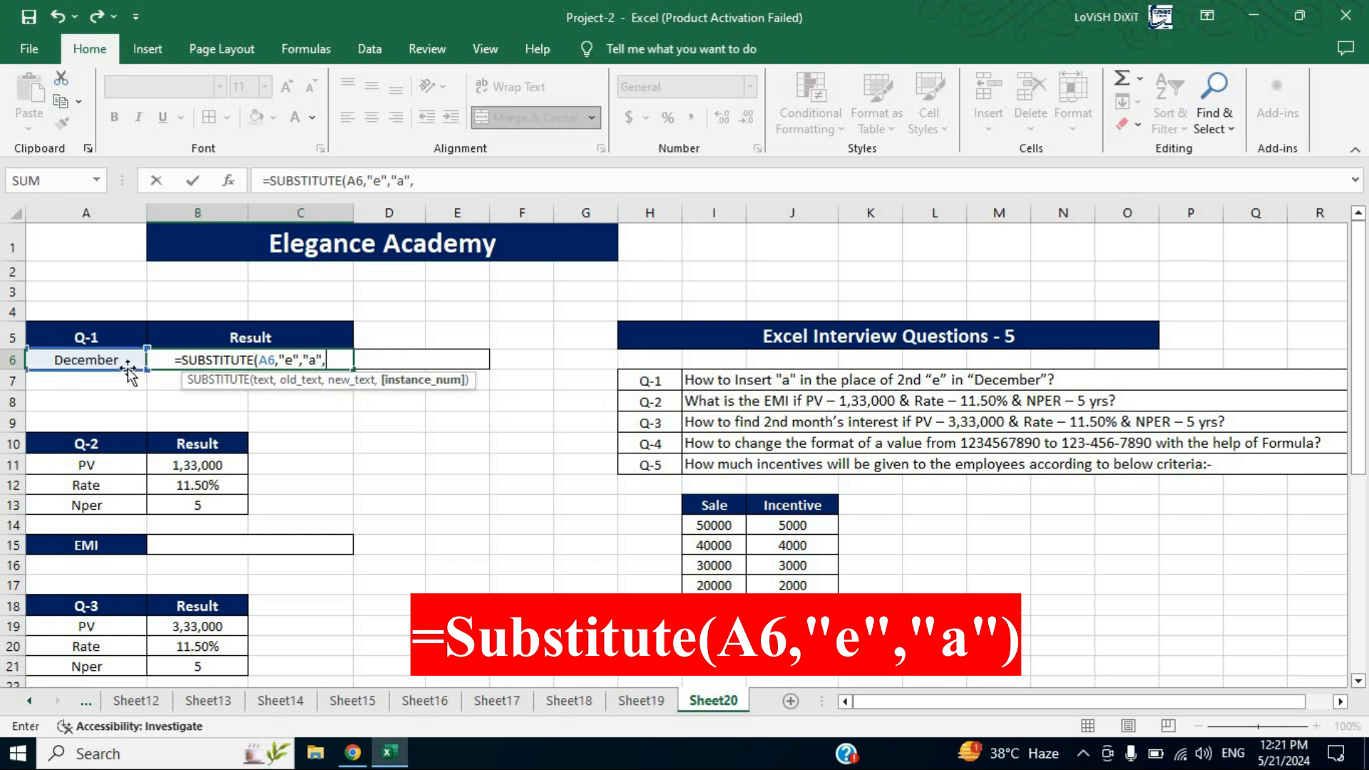
text(2)
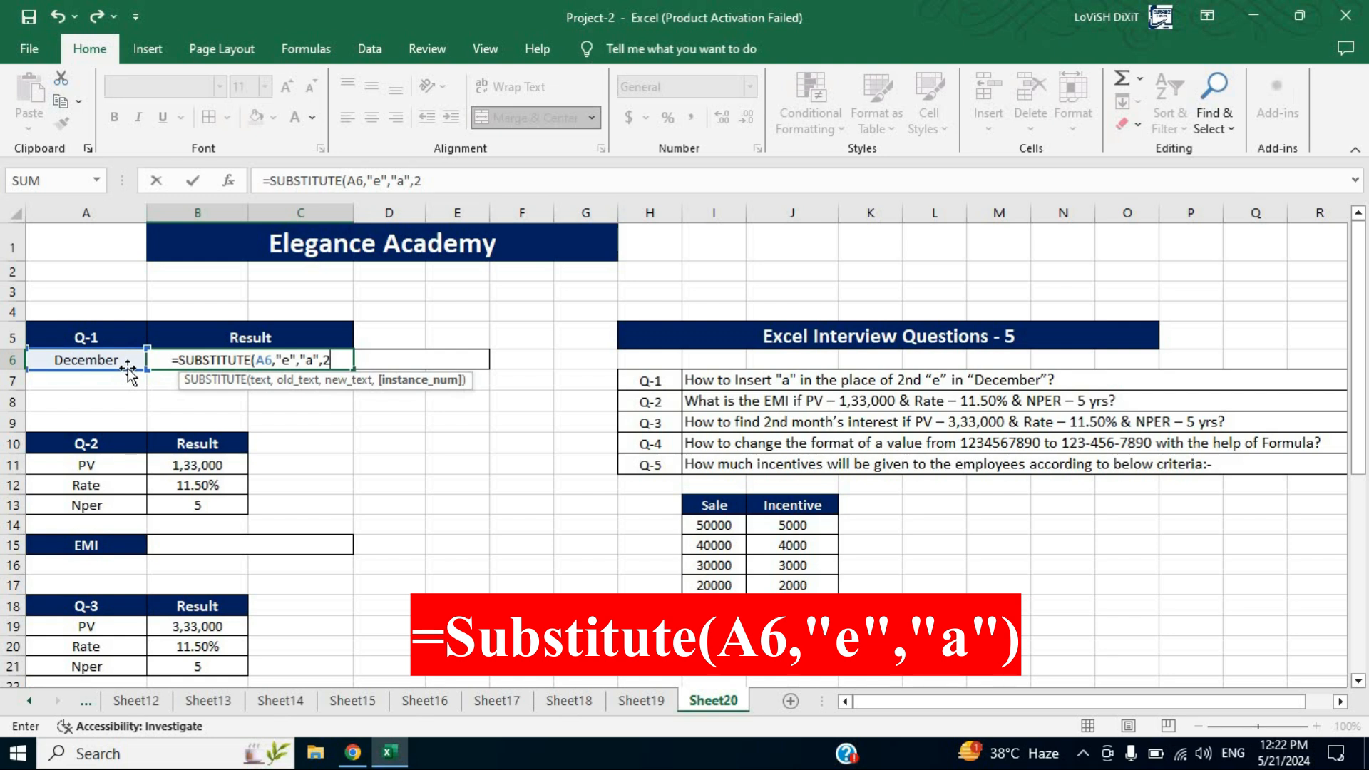
text())
key(Return)
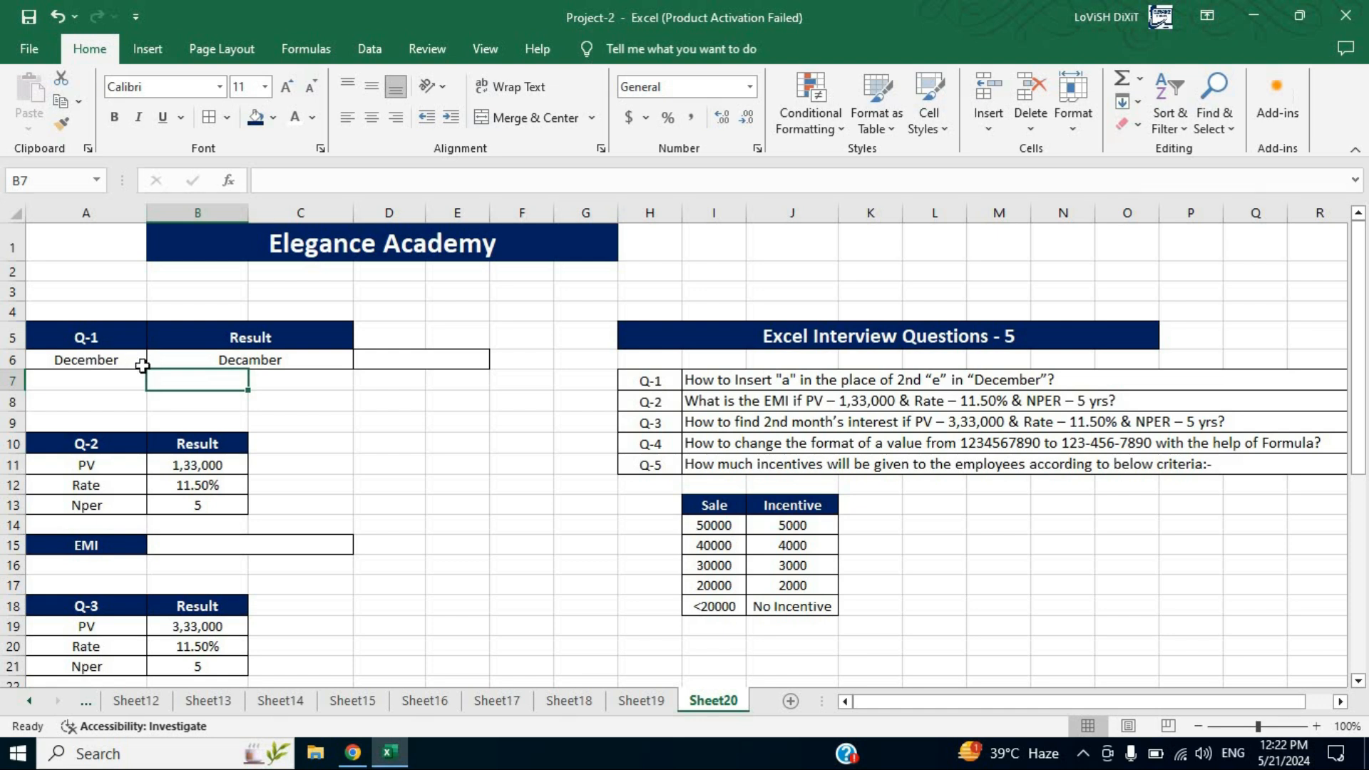
In D6, enter an alternative REPLACE formula swapping the 4th character of A6 for "a": =REPLACE(A6,4,1,"a")
click(396, 360)
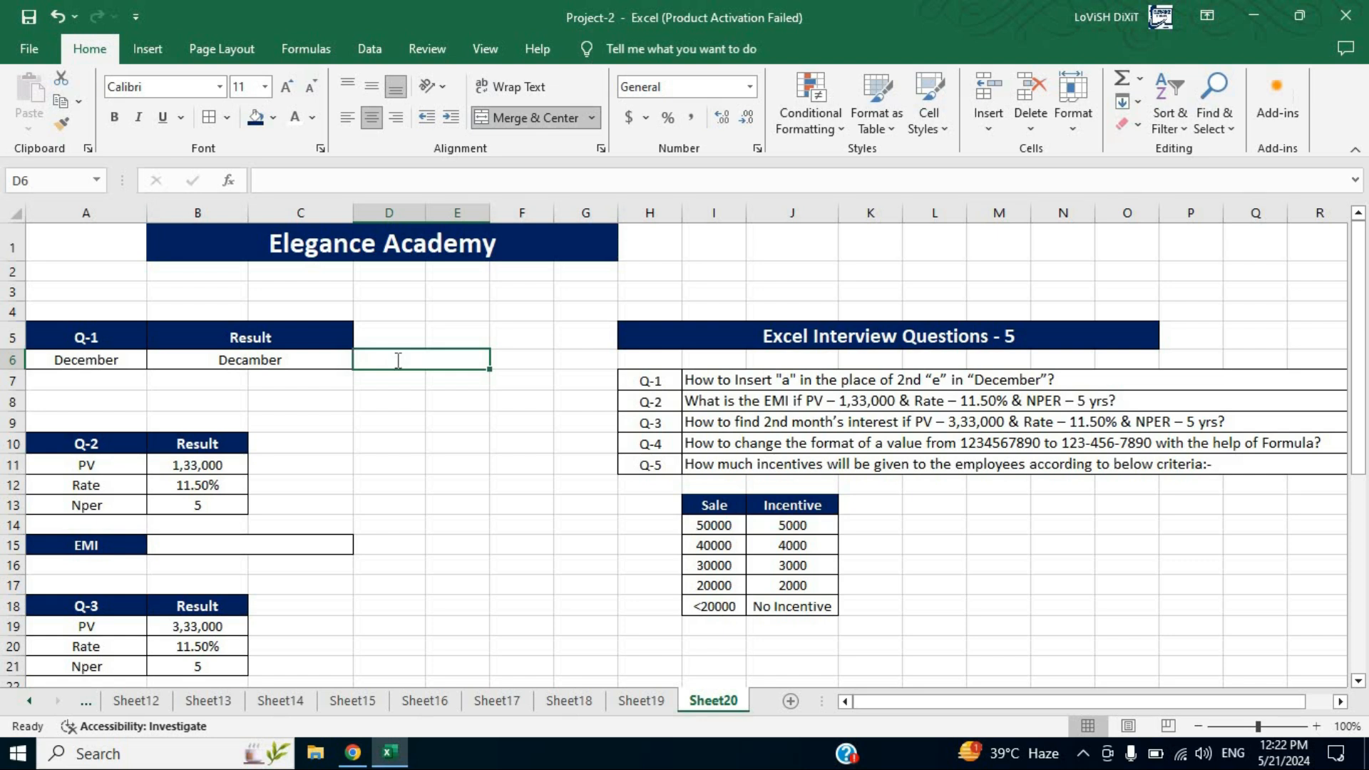
text(=repl)
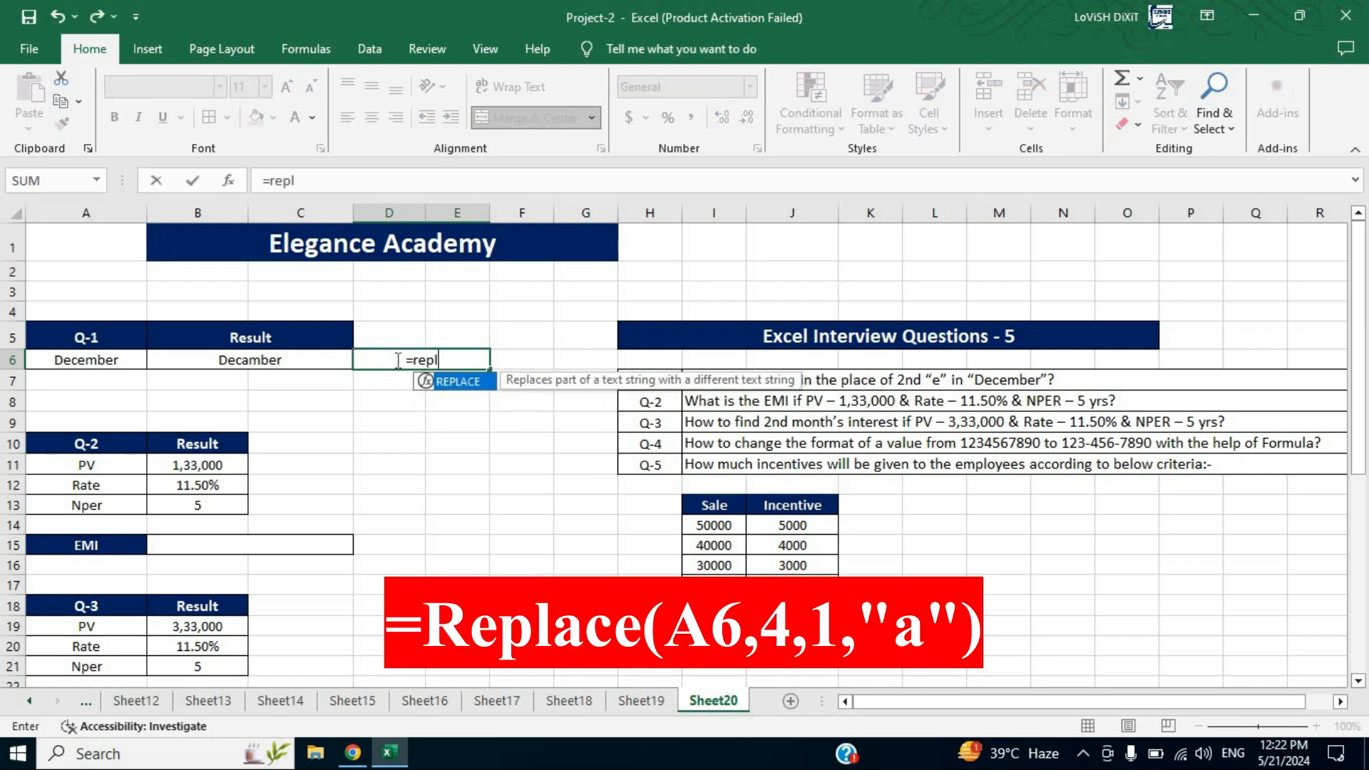
key(Tab)
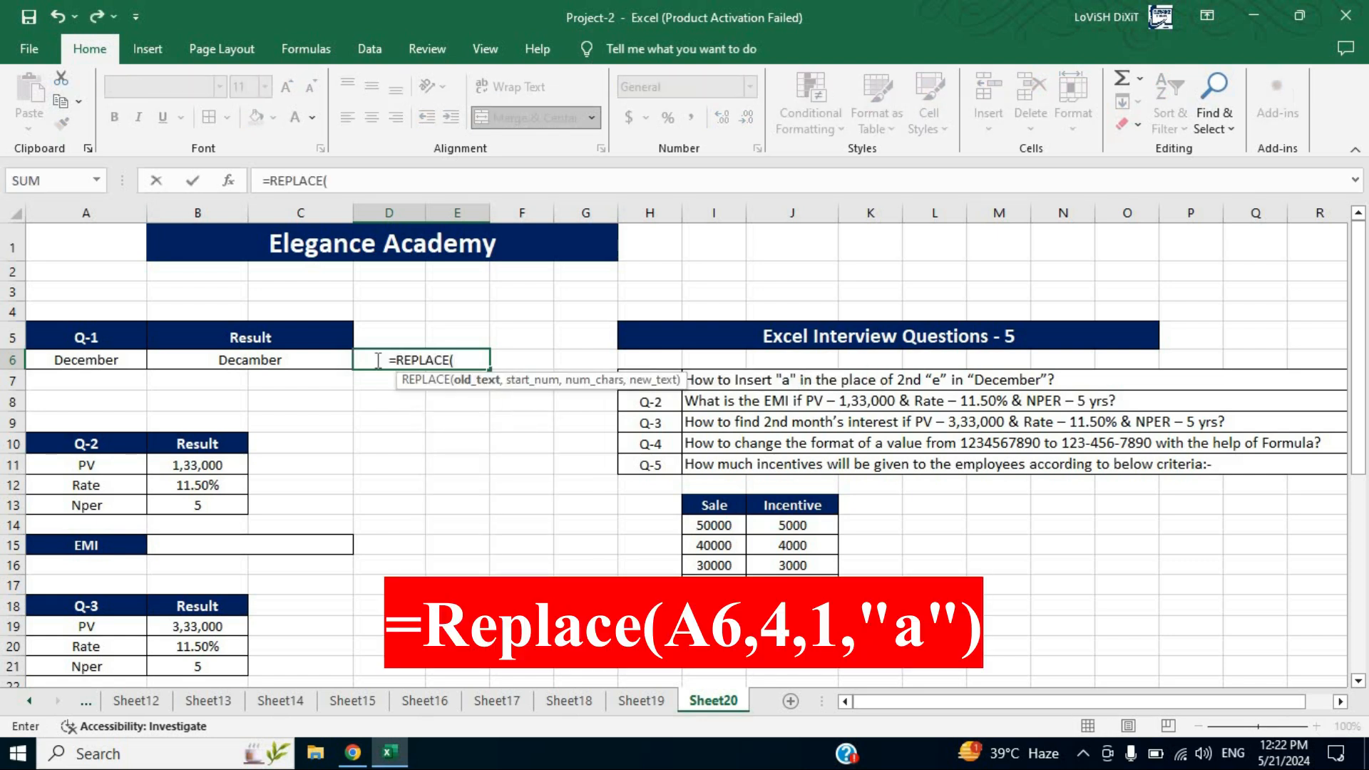
click(94, 359)
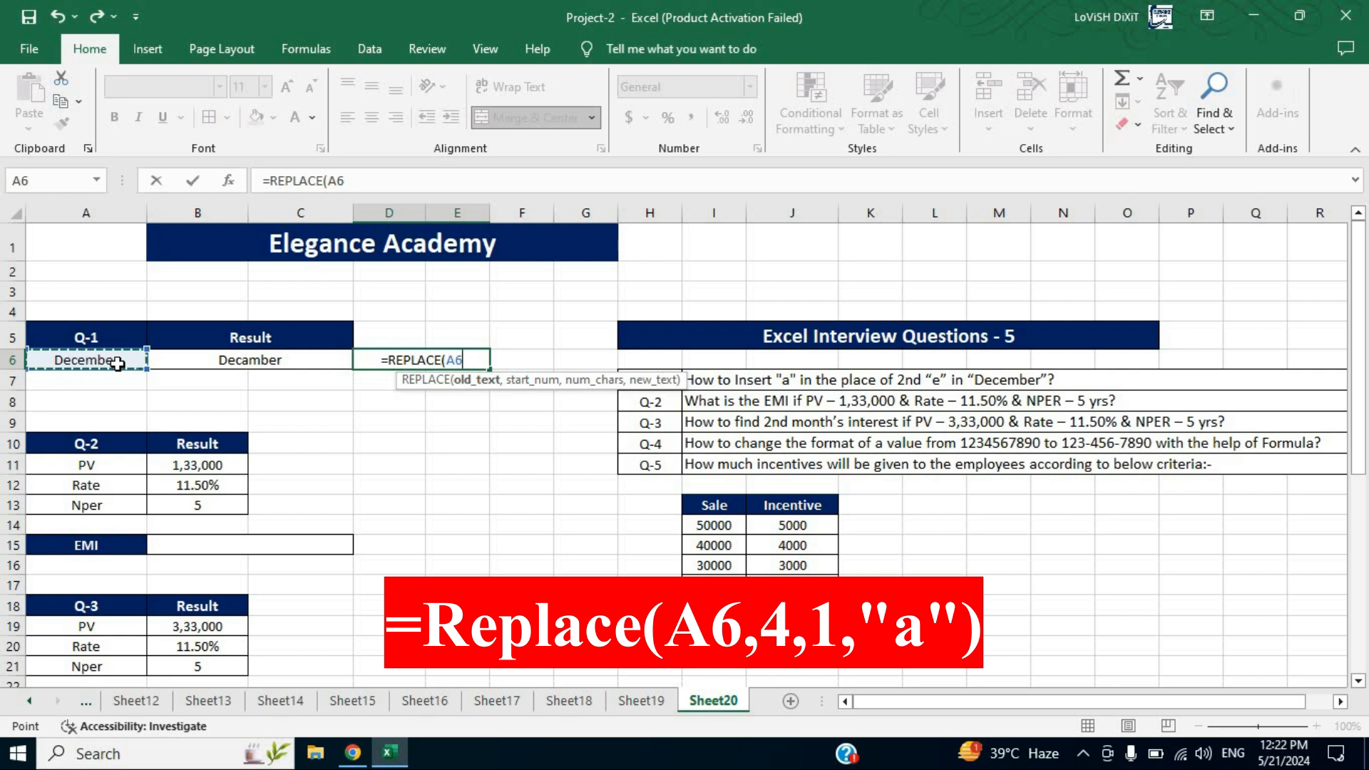
text(,)
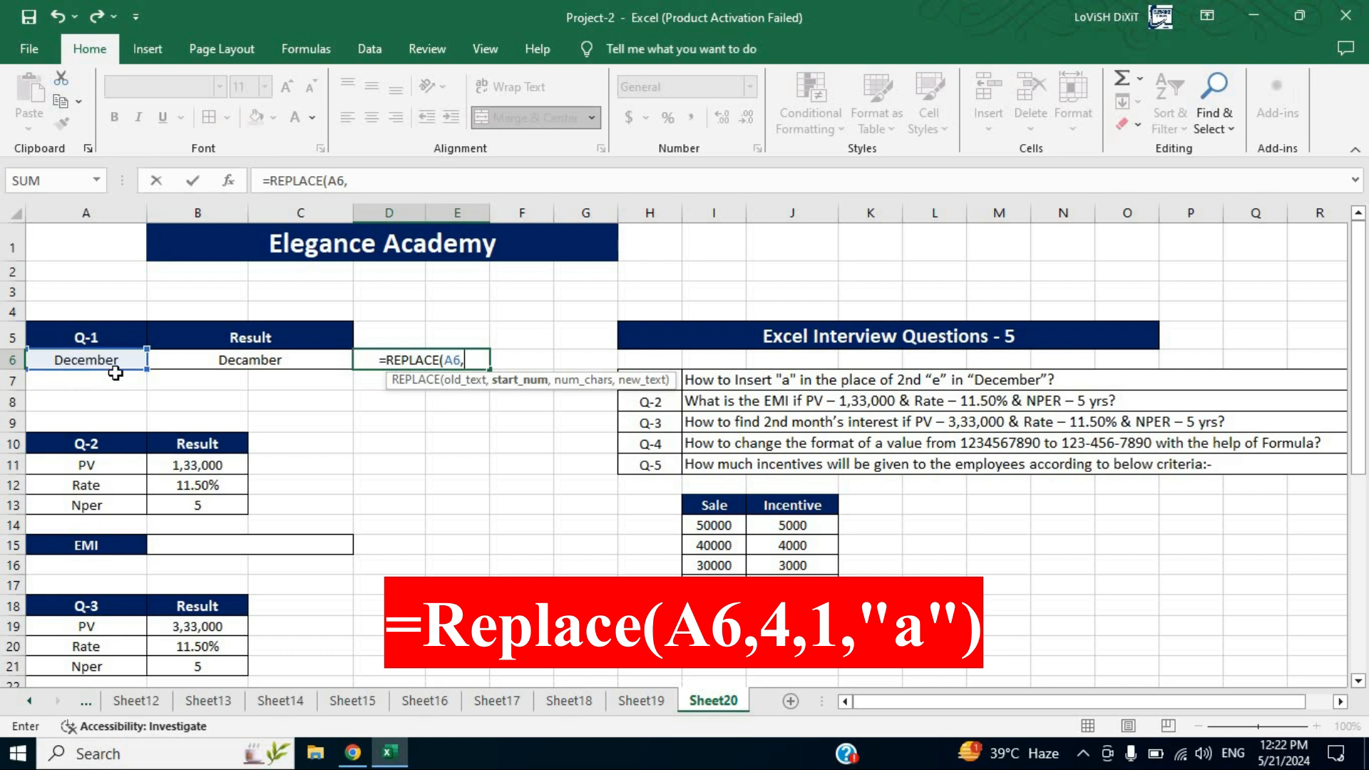
text(4)
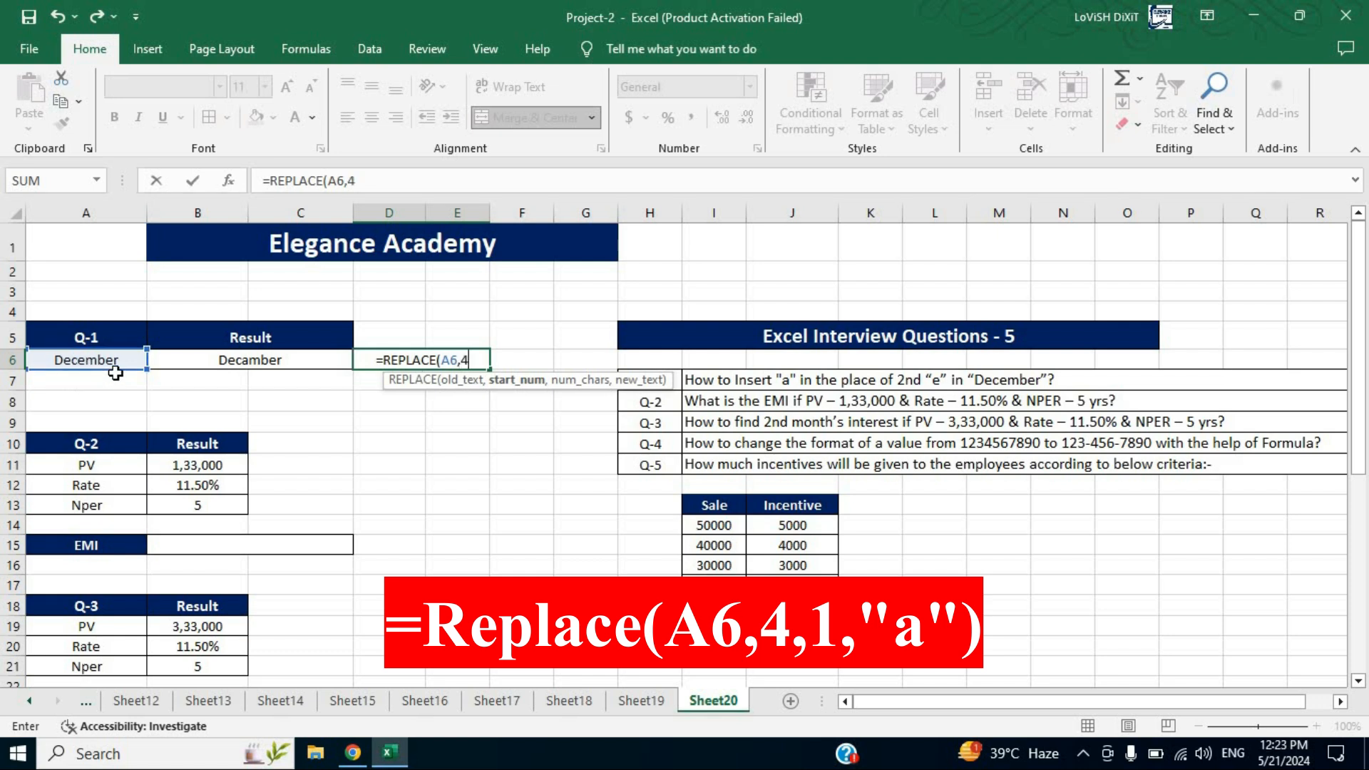
text(,)
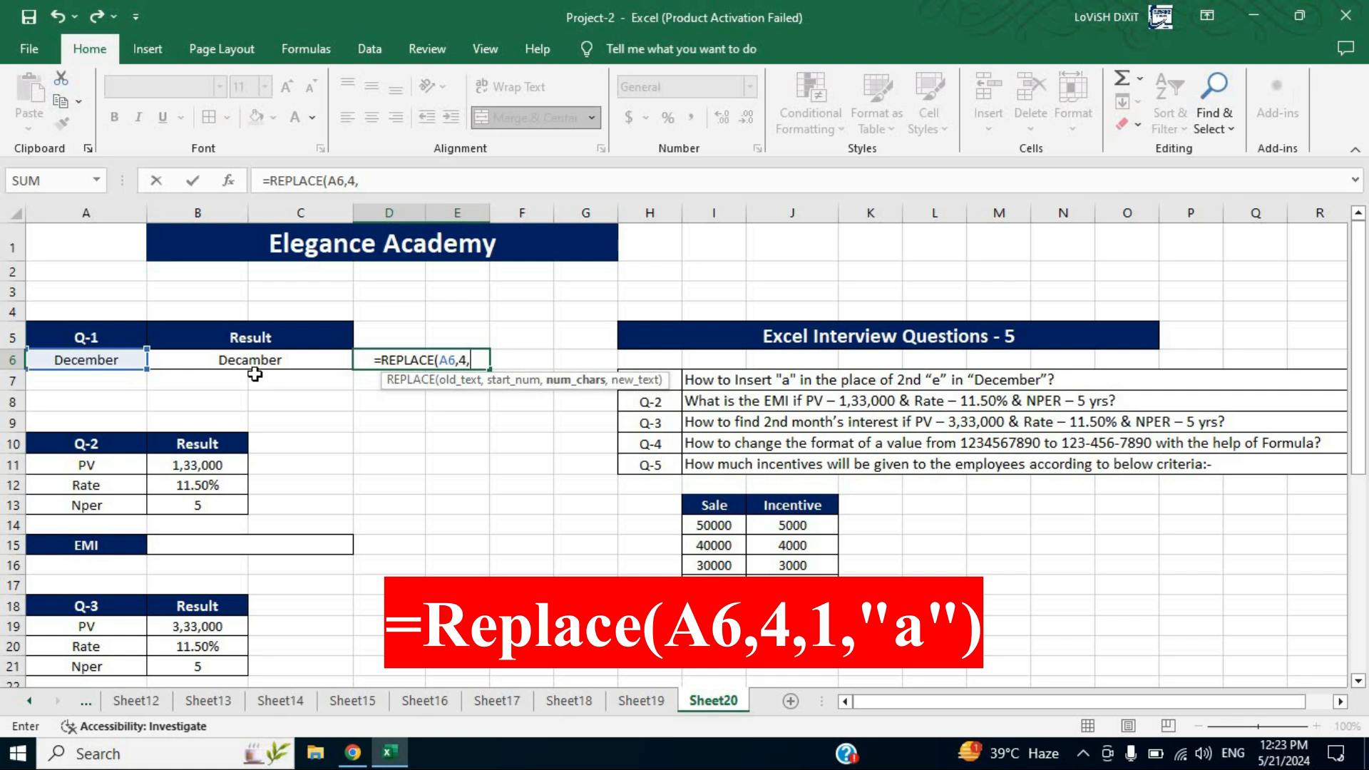
text(1)
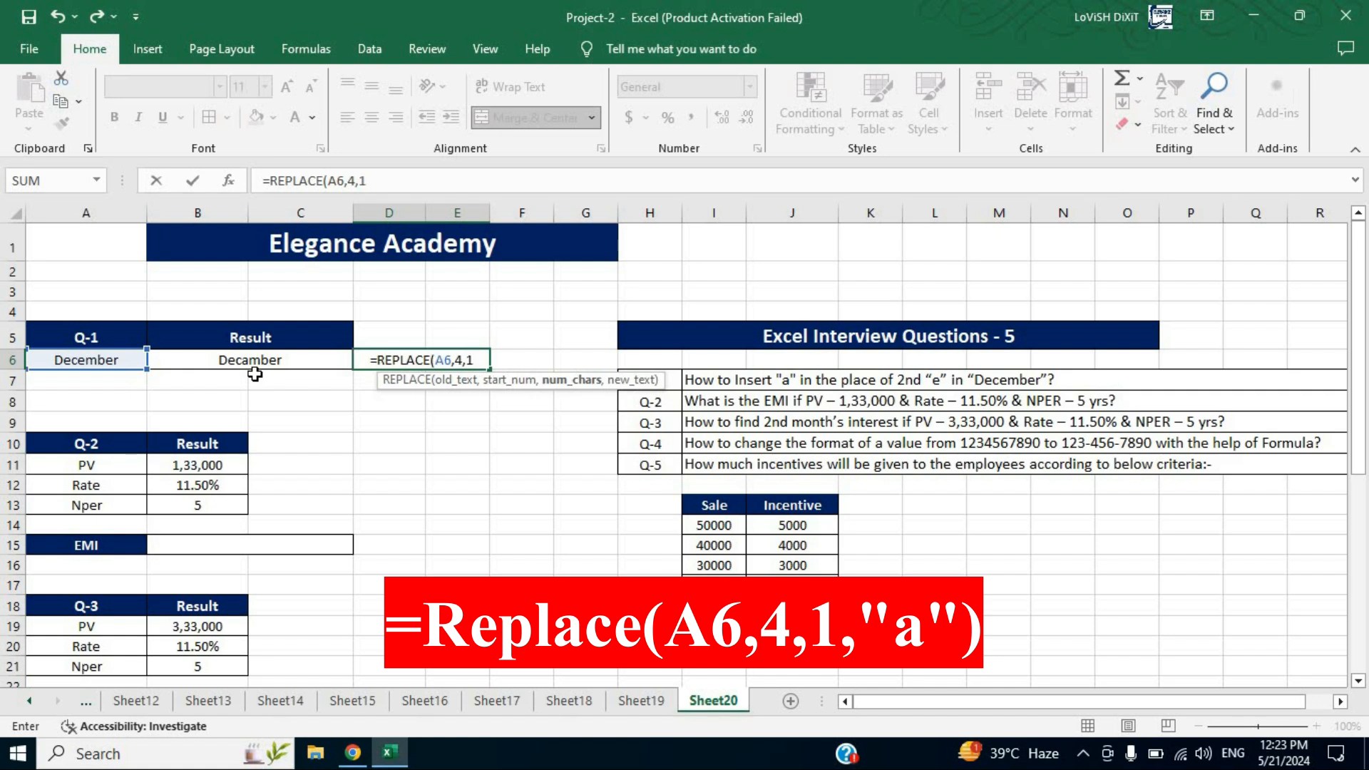
text(,)
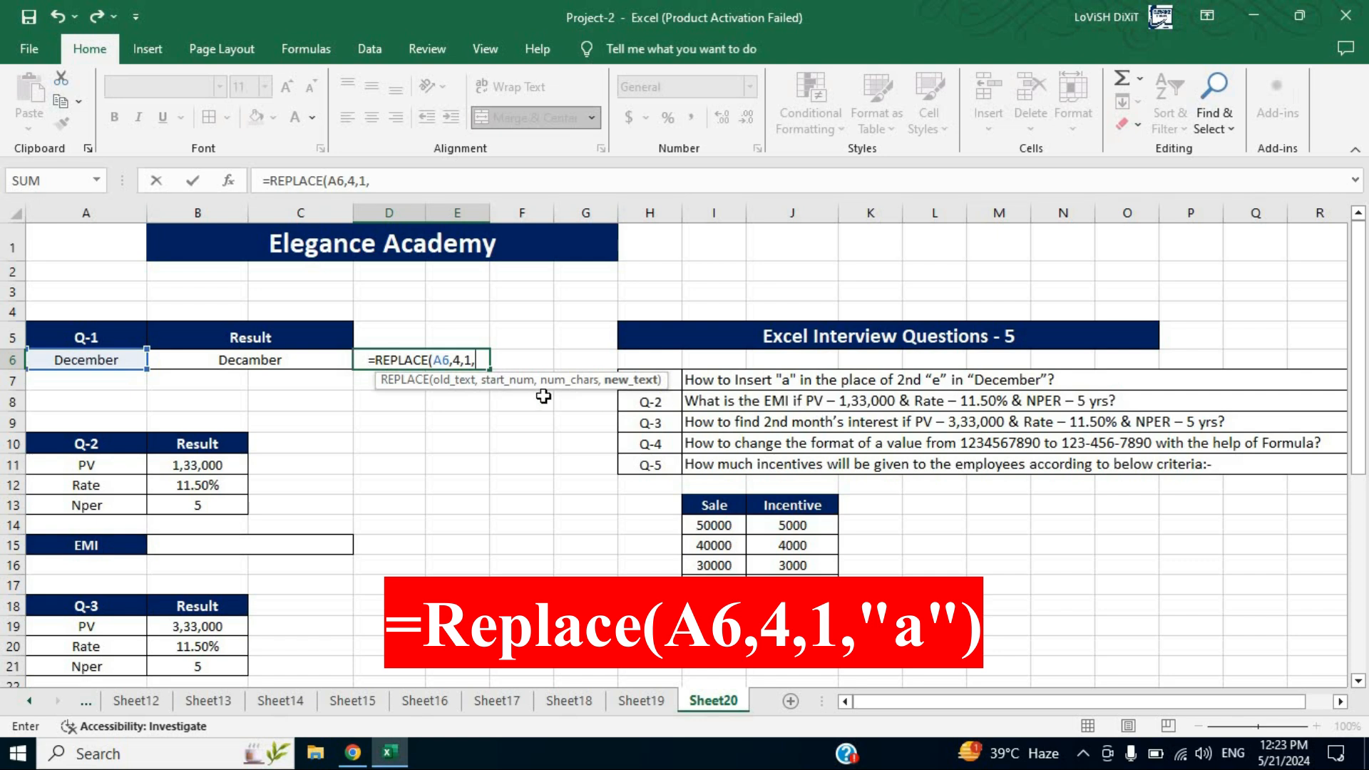
text(")
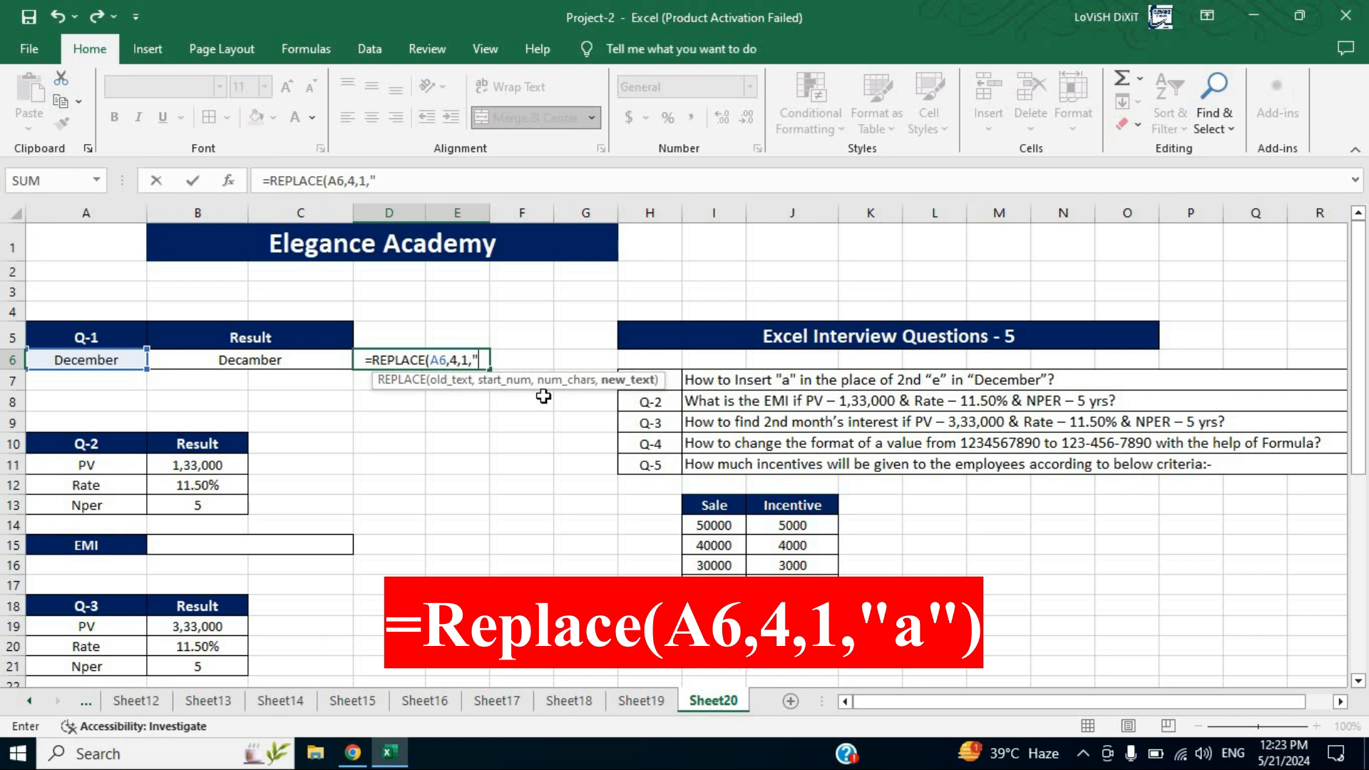
text(a)
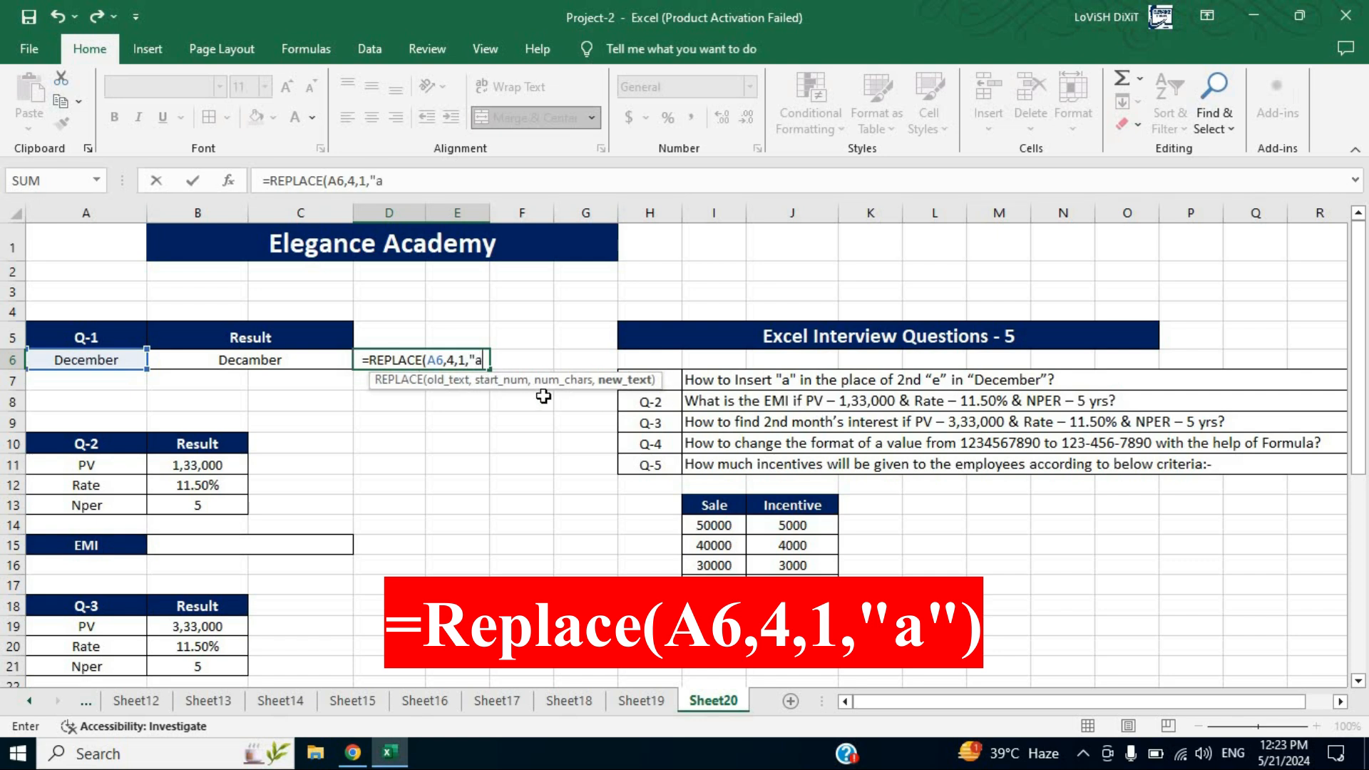
text("))
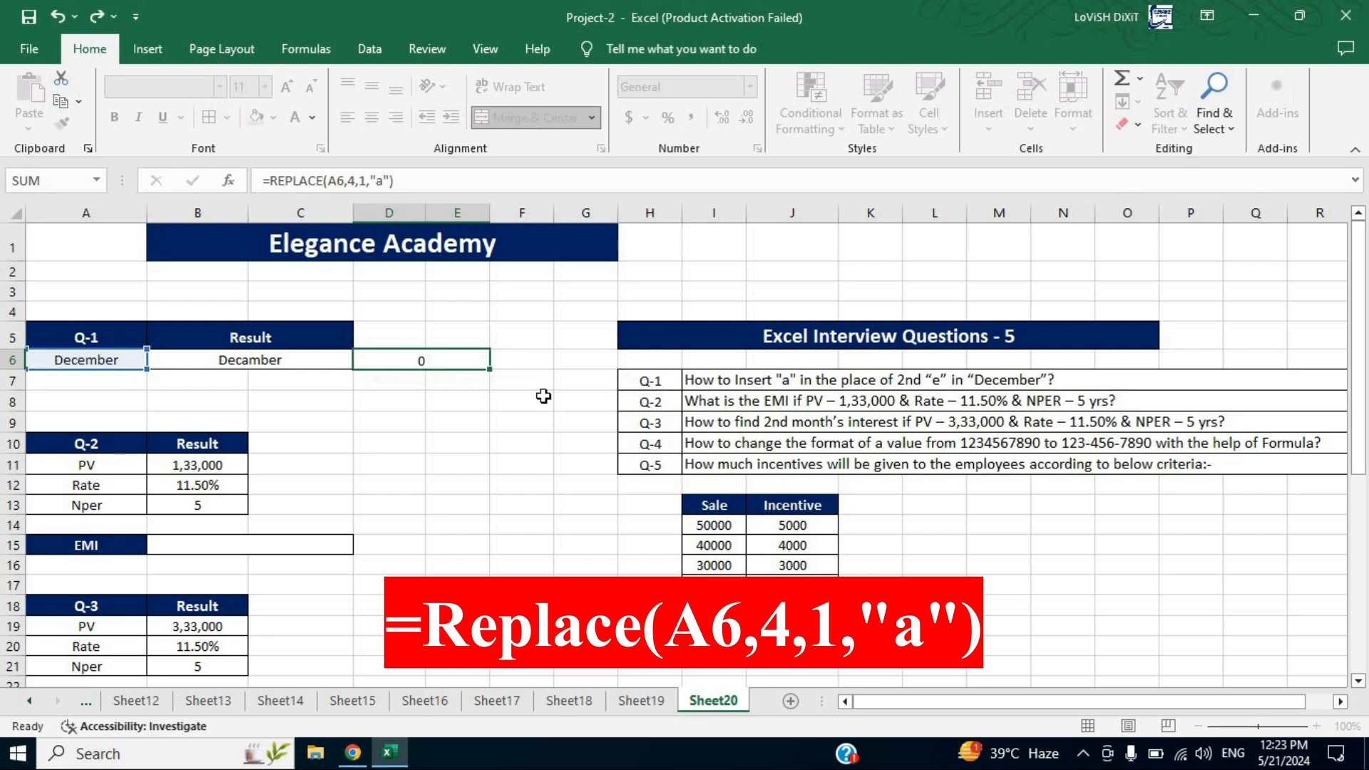
key(Return)
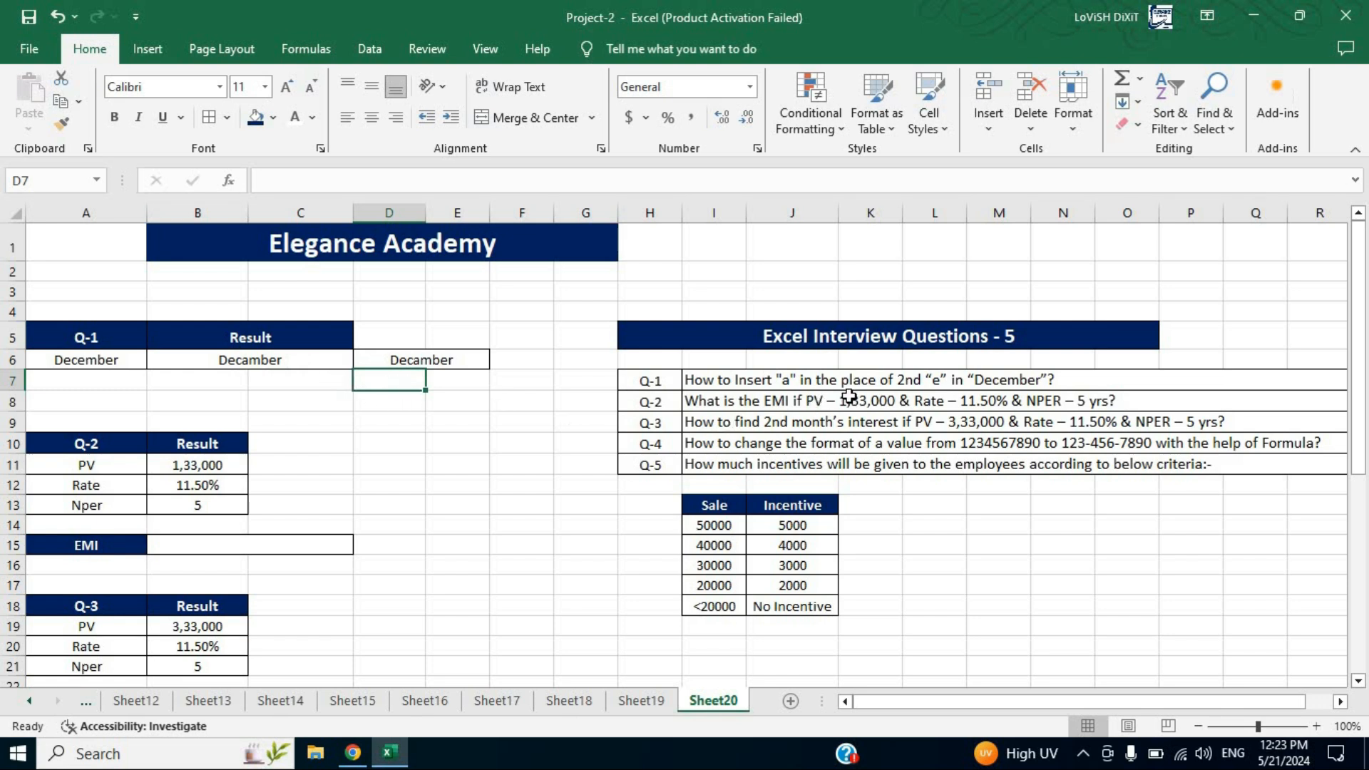
In B15, enter a PMT formula for the monthly EMI: =PMT(B12/12,B13*12,B11)
click(982, 383)
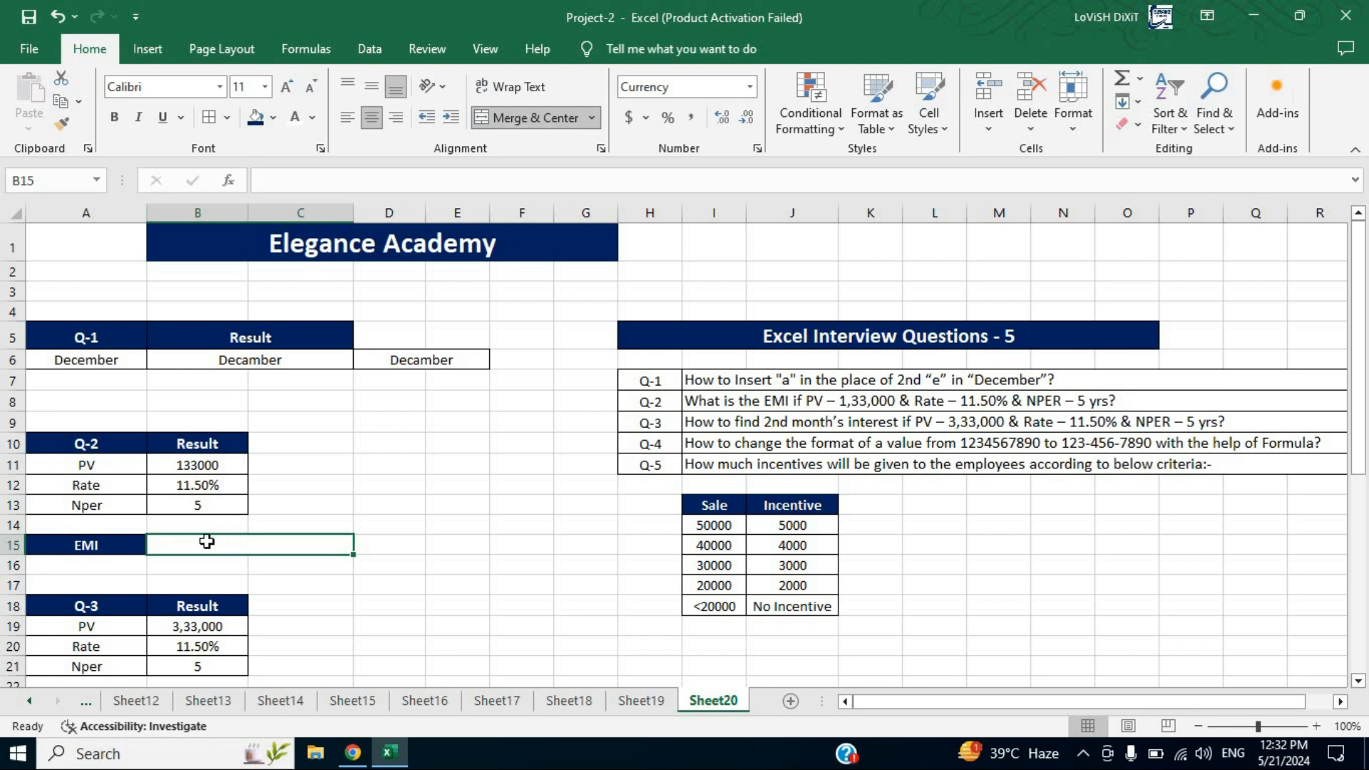
click(228, 464)
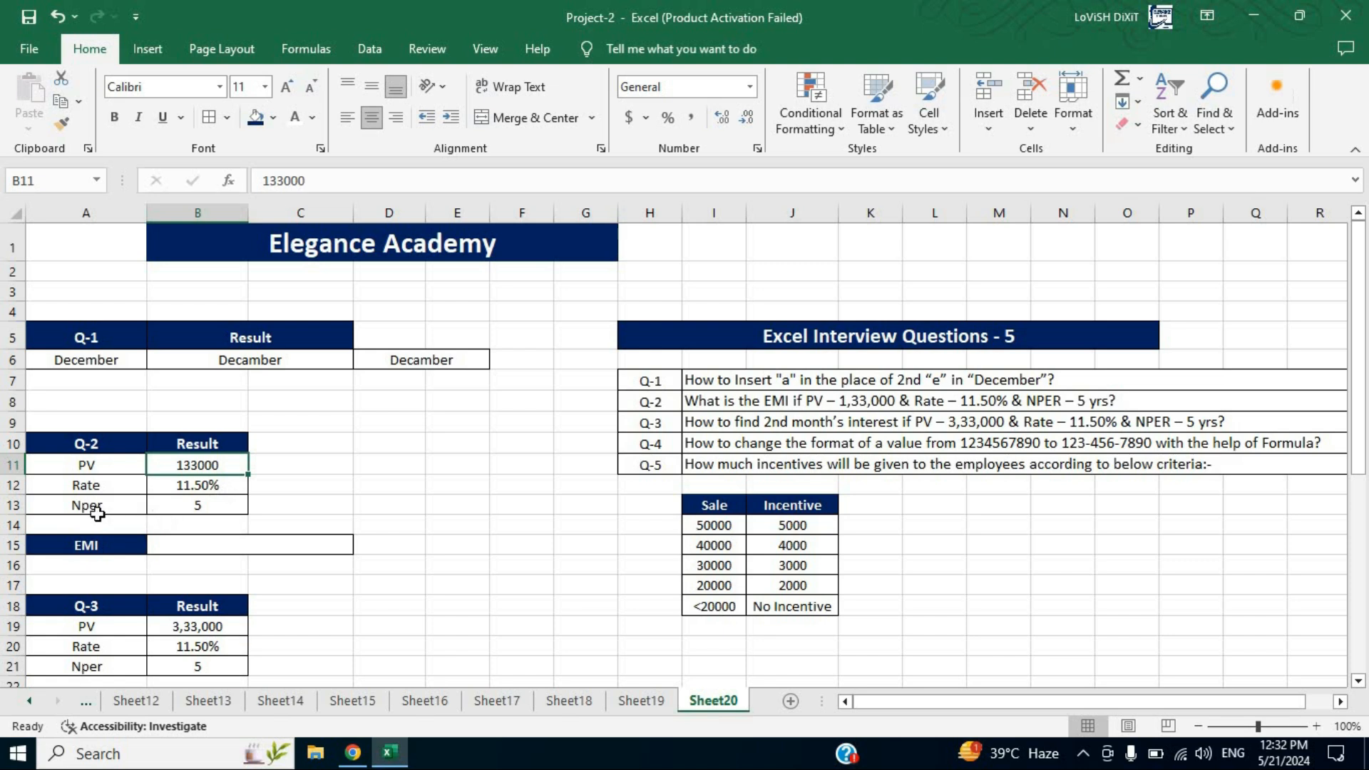
click(214, 509)
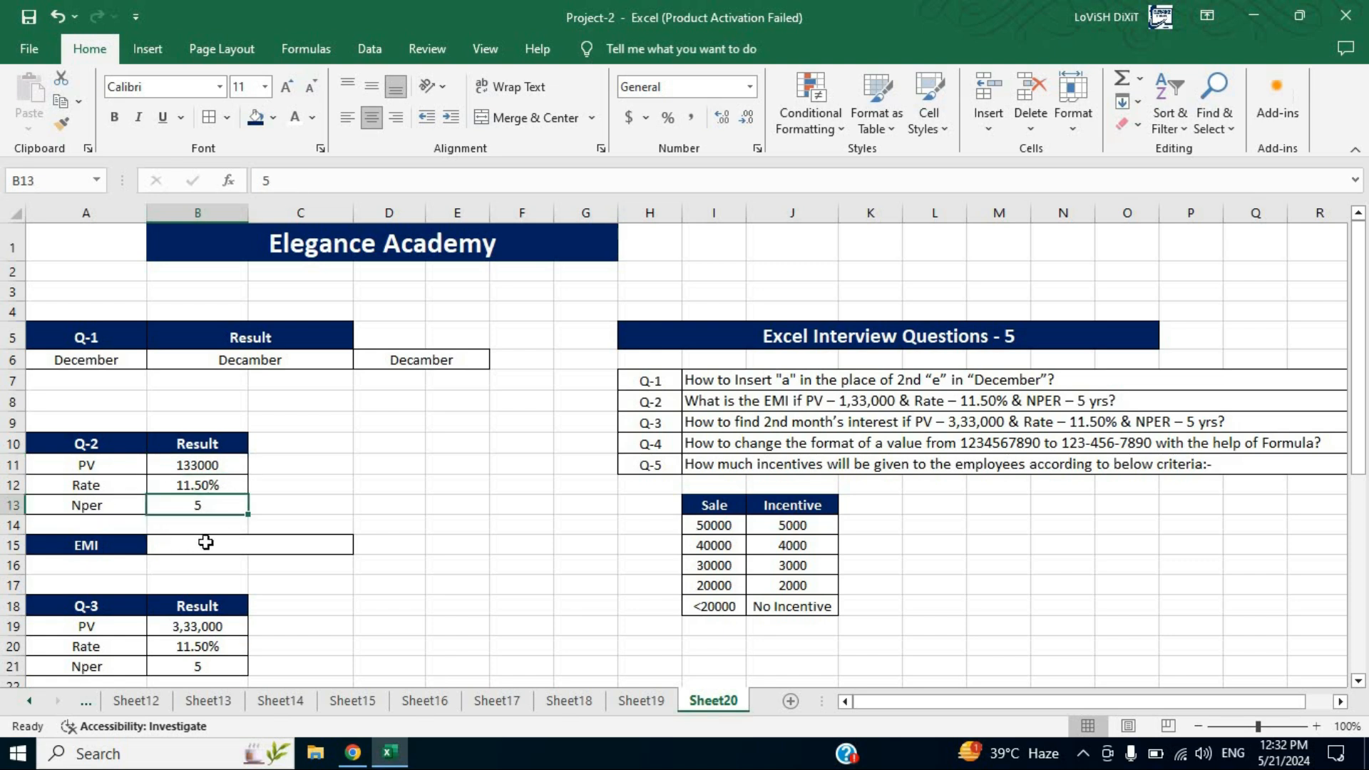
click(204, 542)
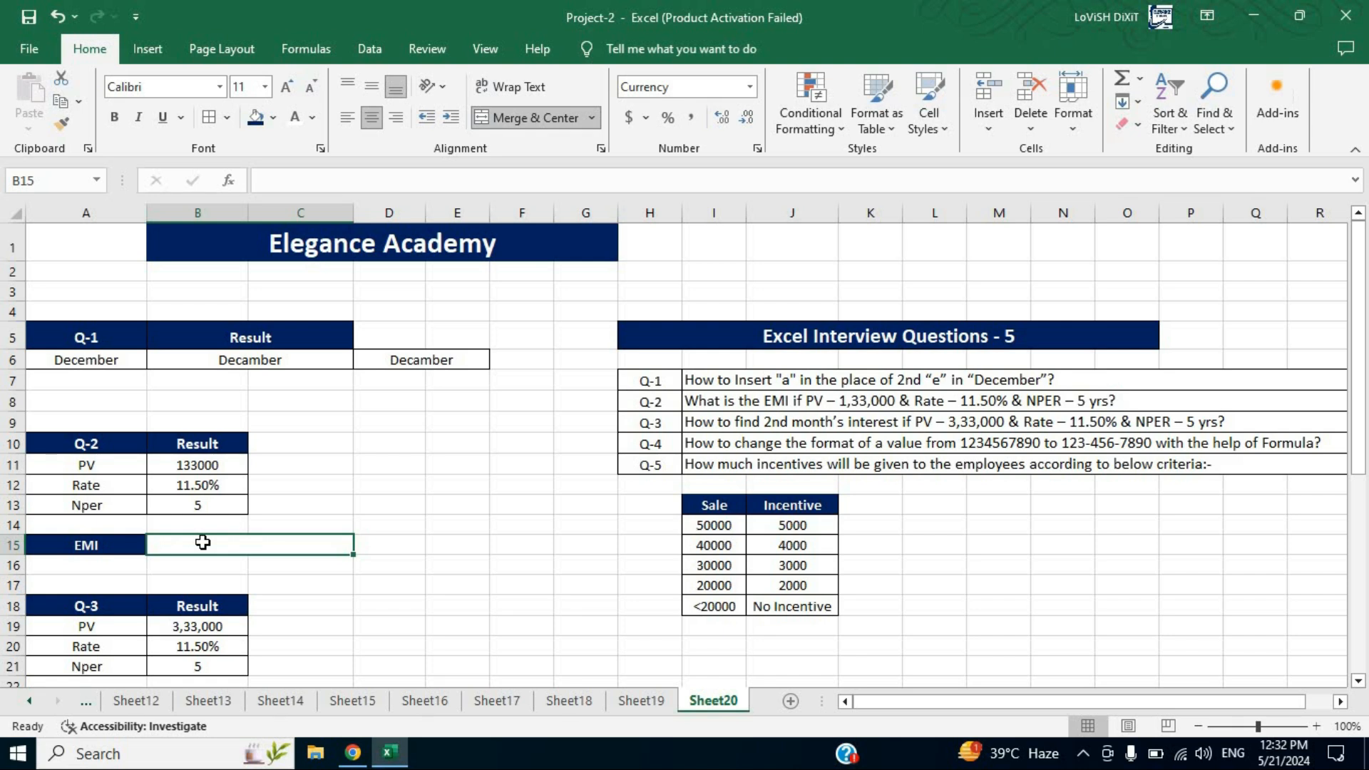
text(=pmt)
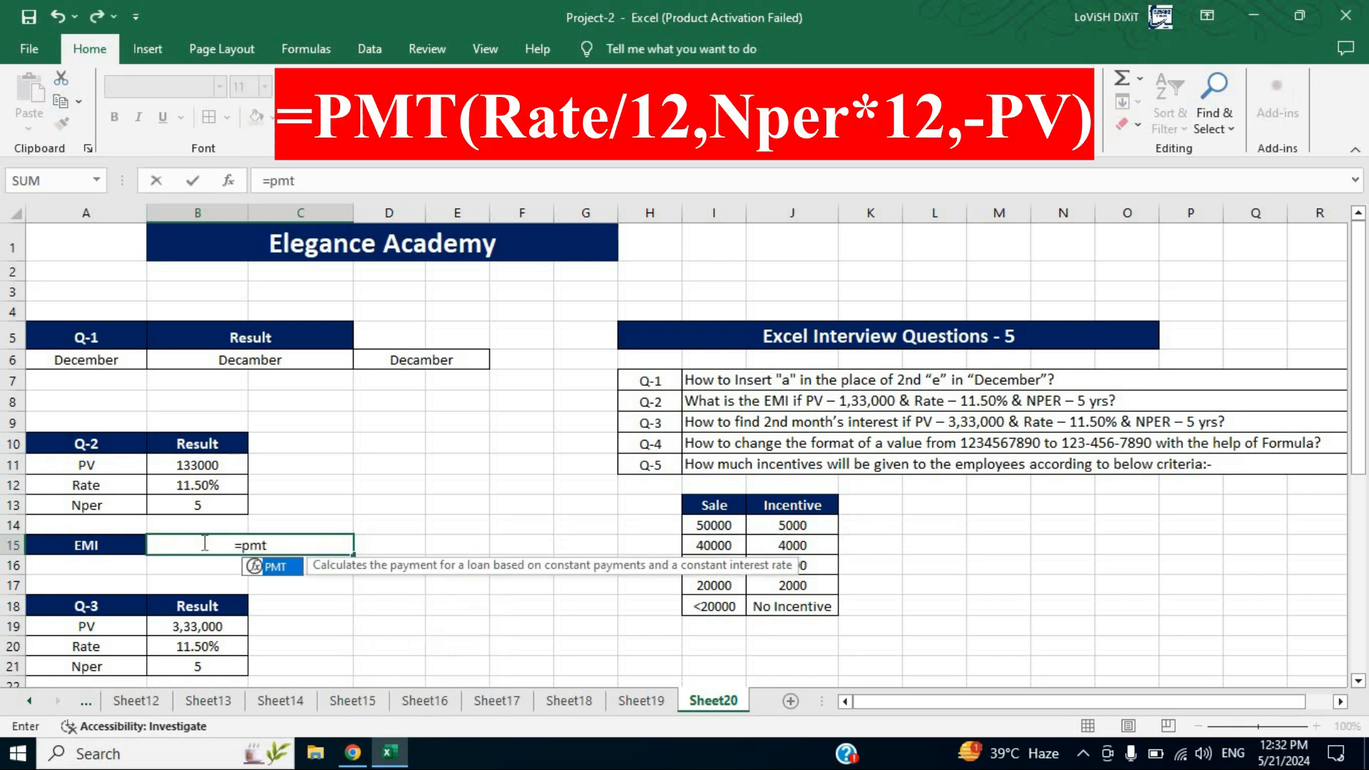
key(Tab)
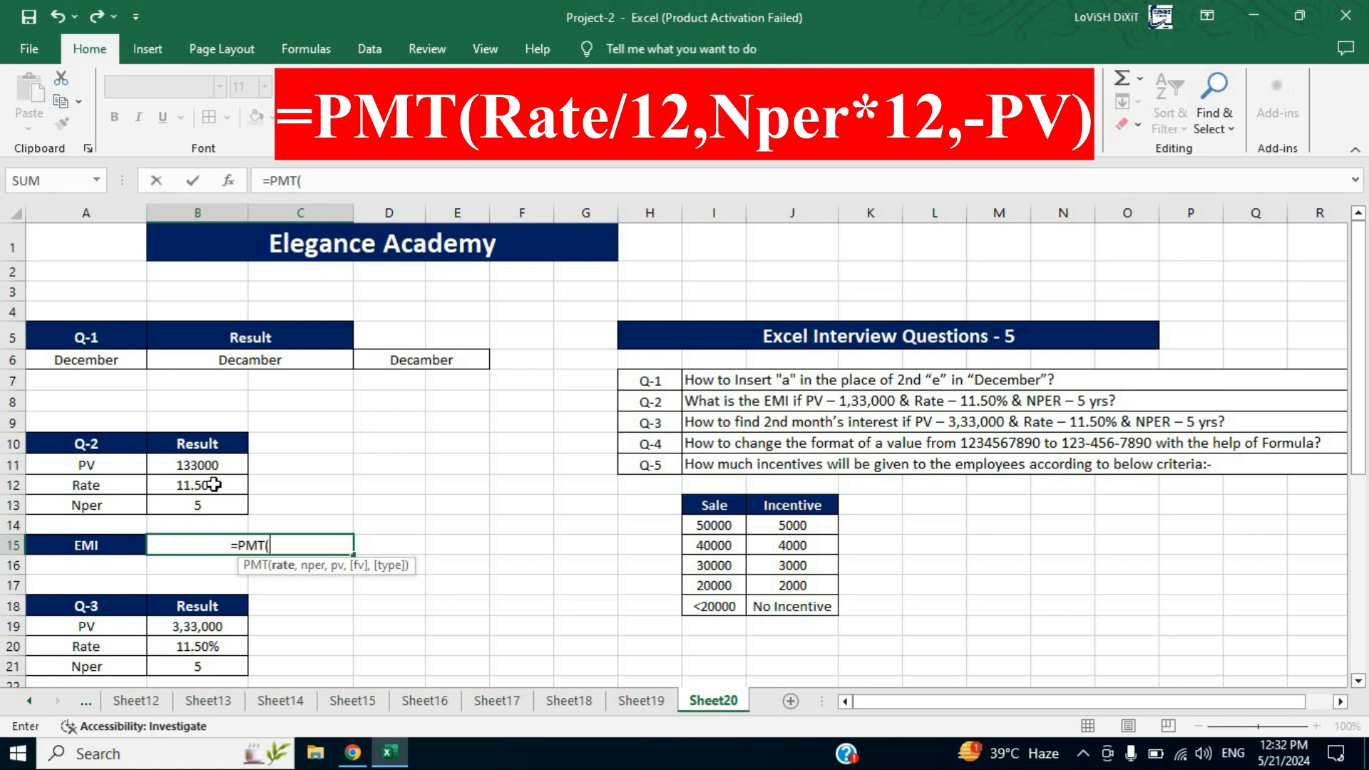
click(213, 485)
text(/)
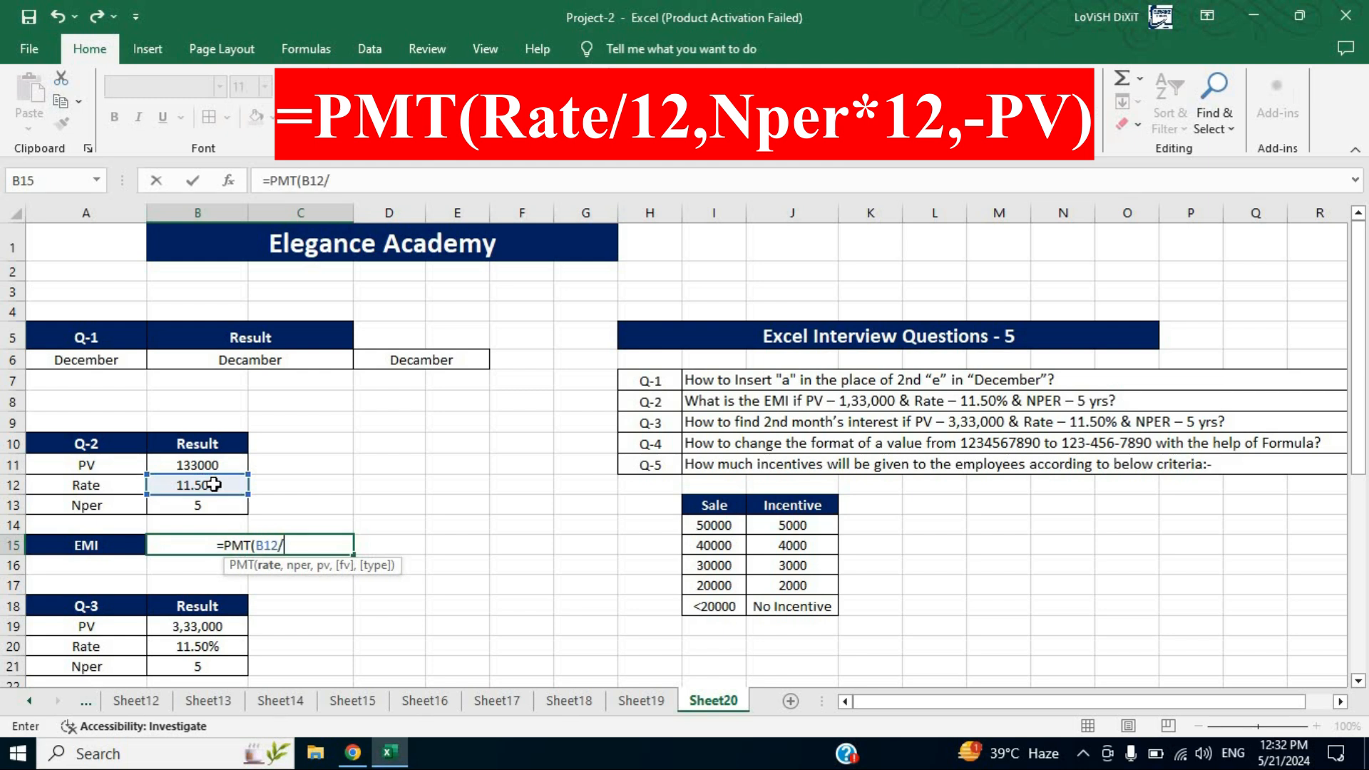
text(12)
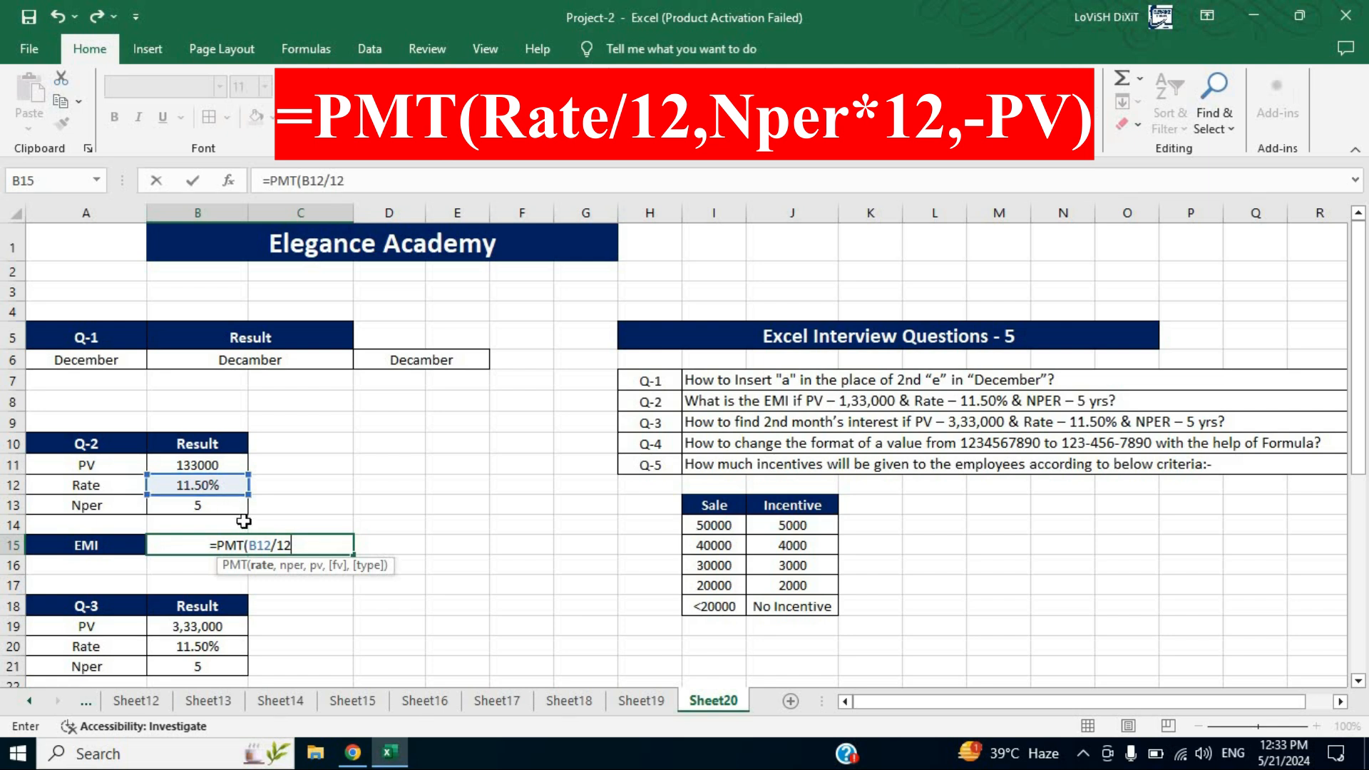
text(,)
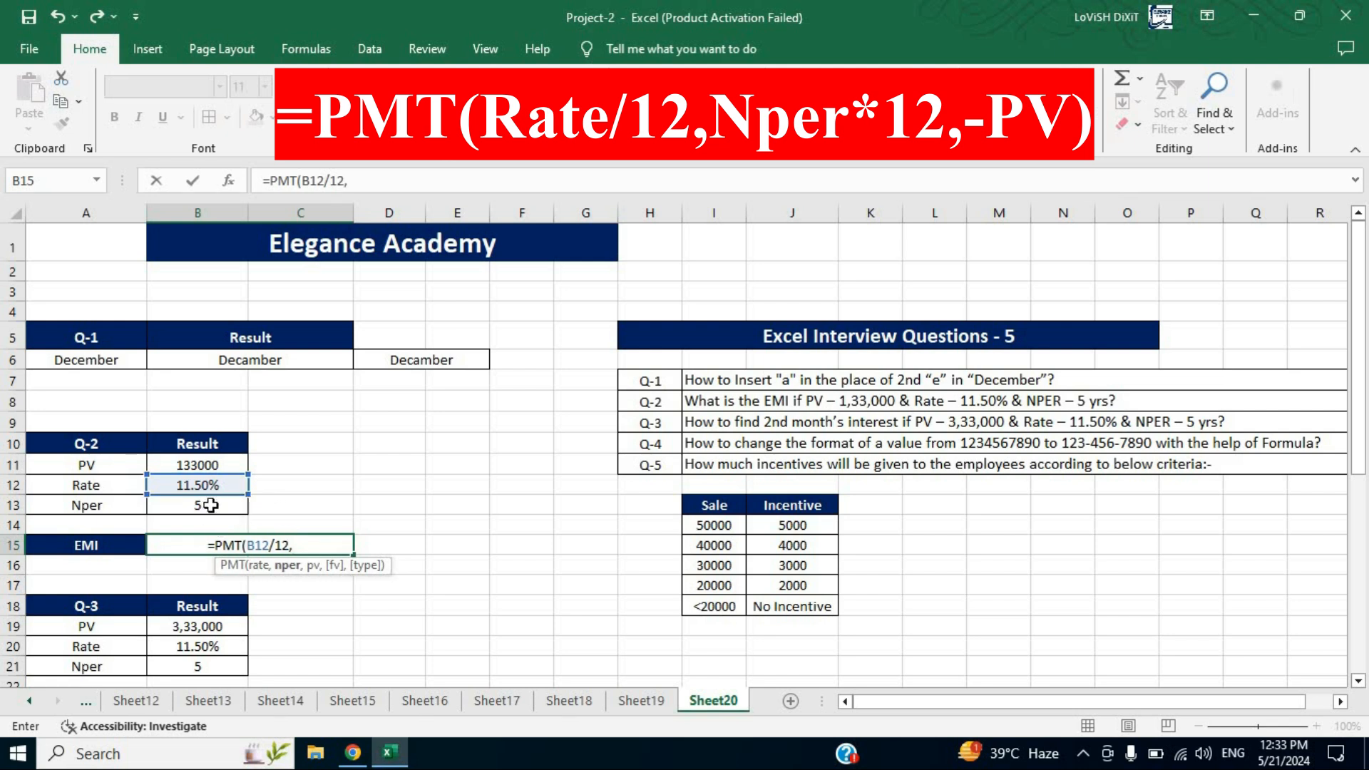
click(210, 506)
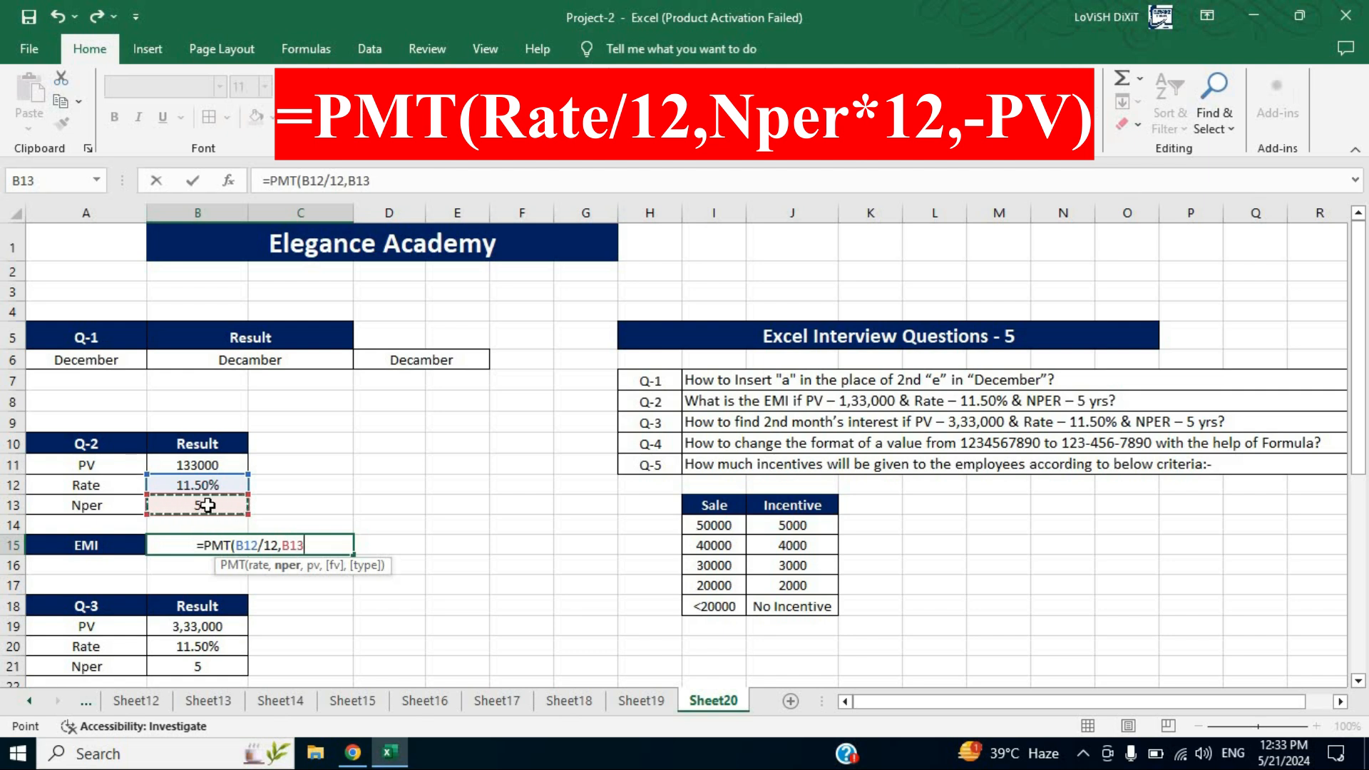
text(*12)
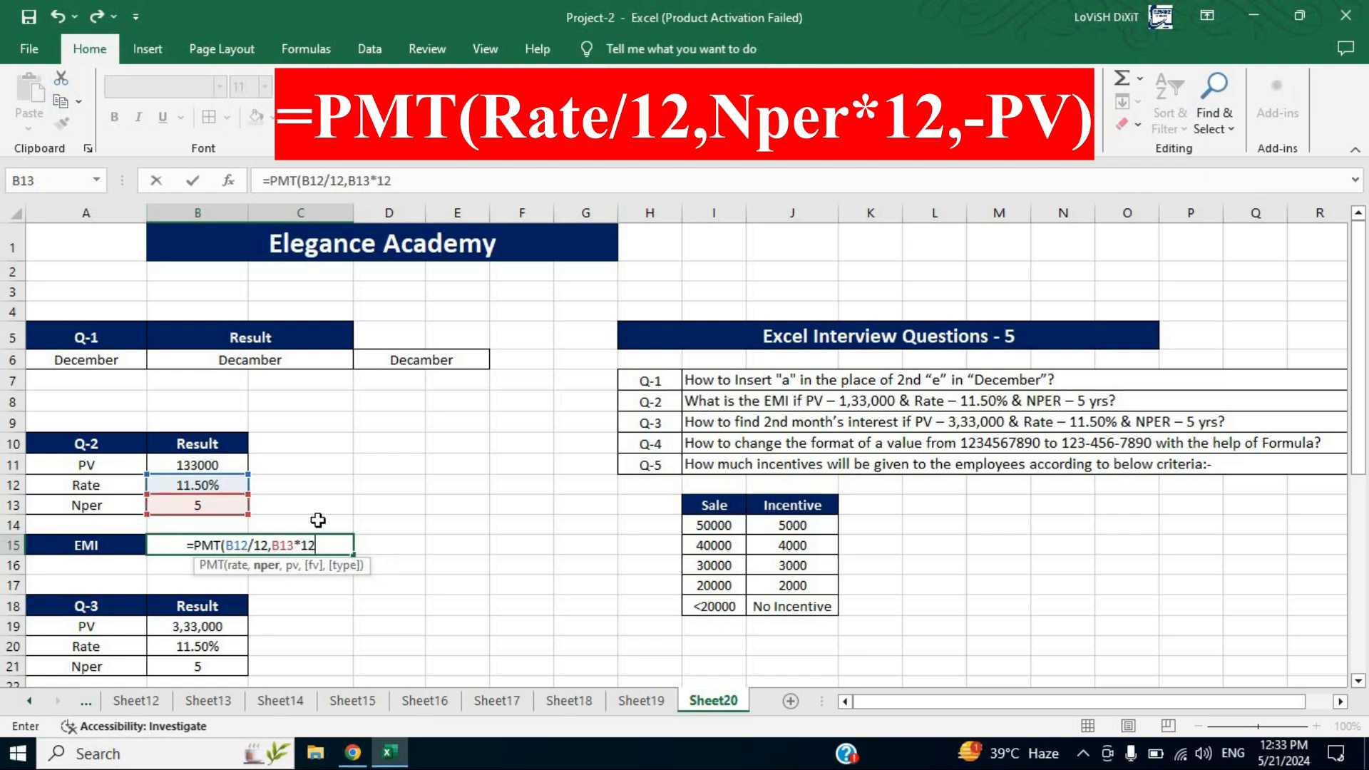
text(,)
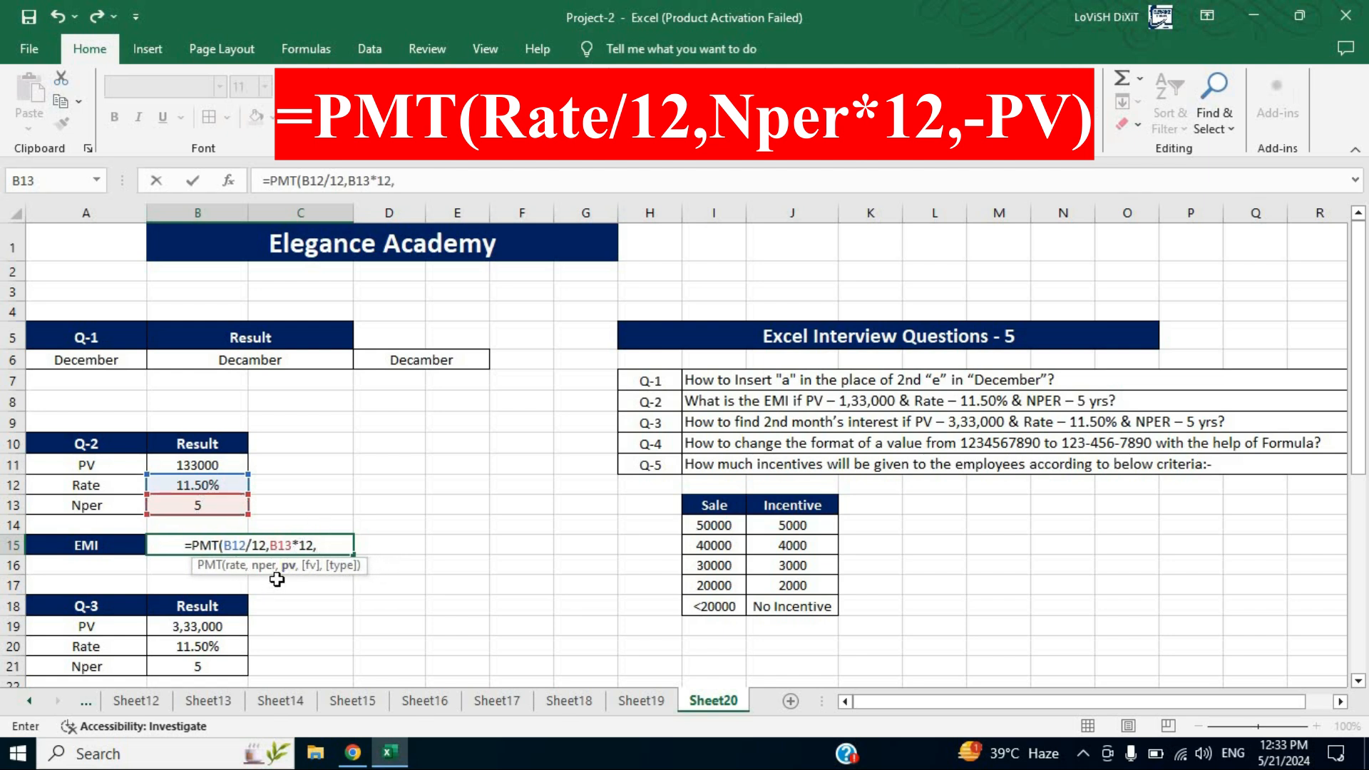
click(211, 464)
text())
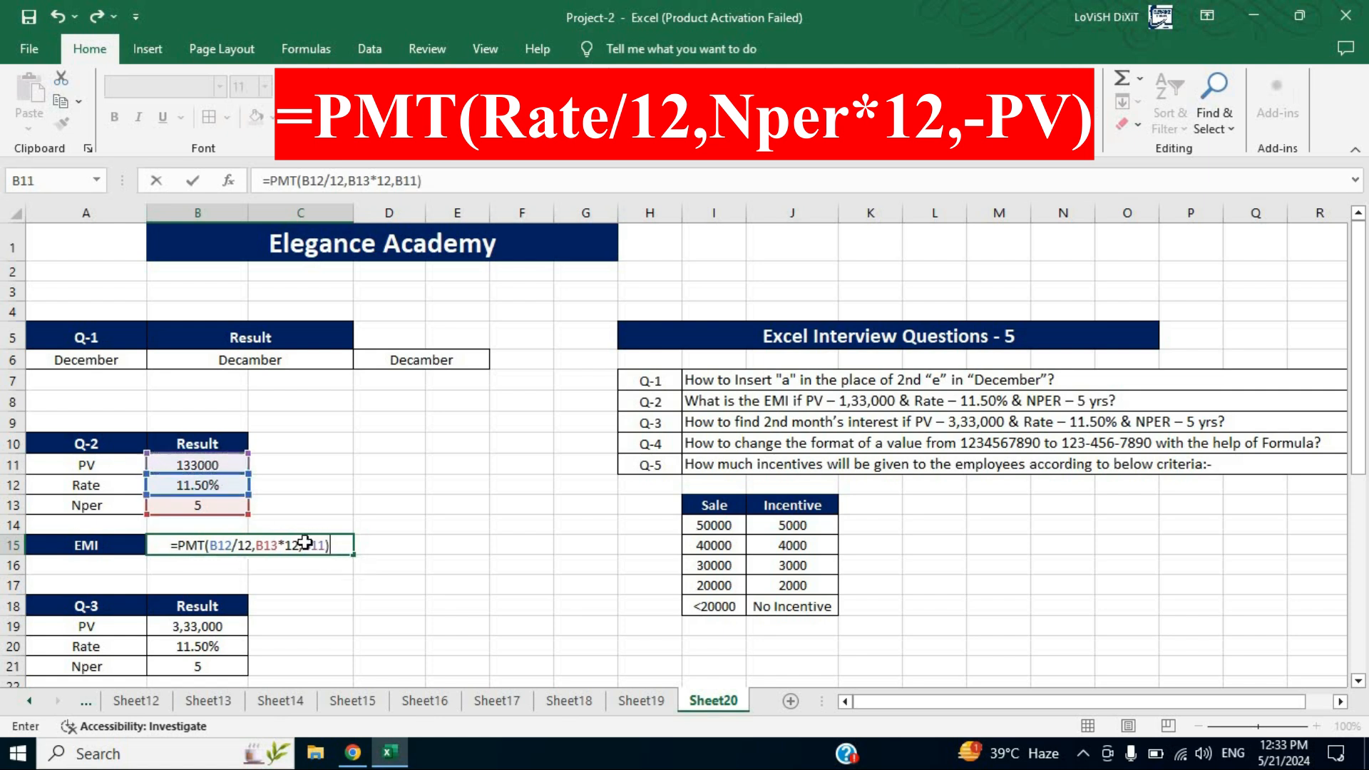
key(ctrl+Return)
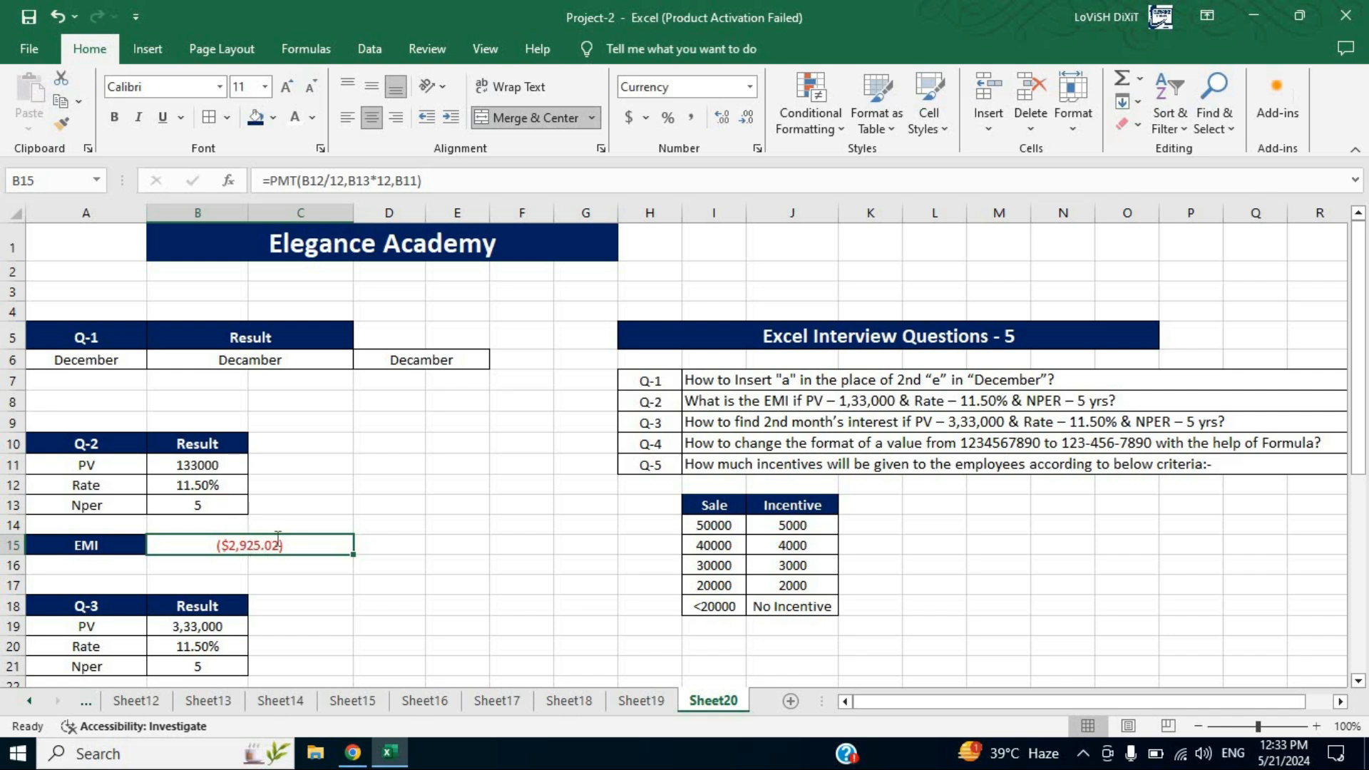
Edit the B15 formula to make the present value negative: =PMT(B12/12,B13*12,-B11)
double_click(248, 546)
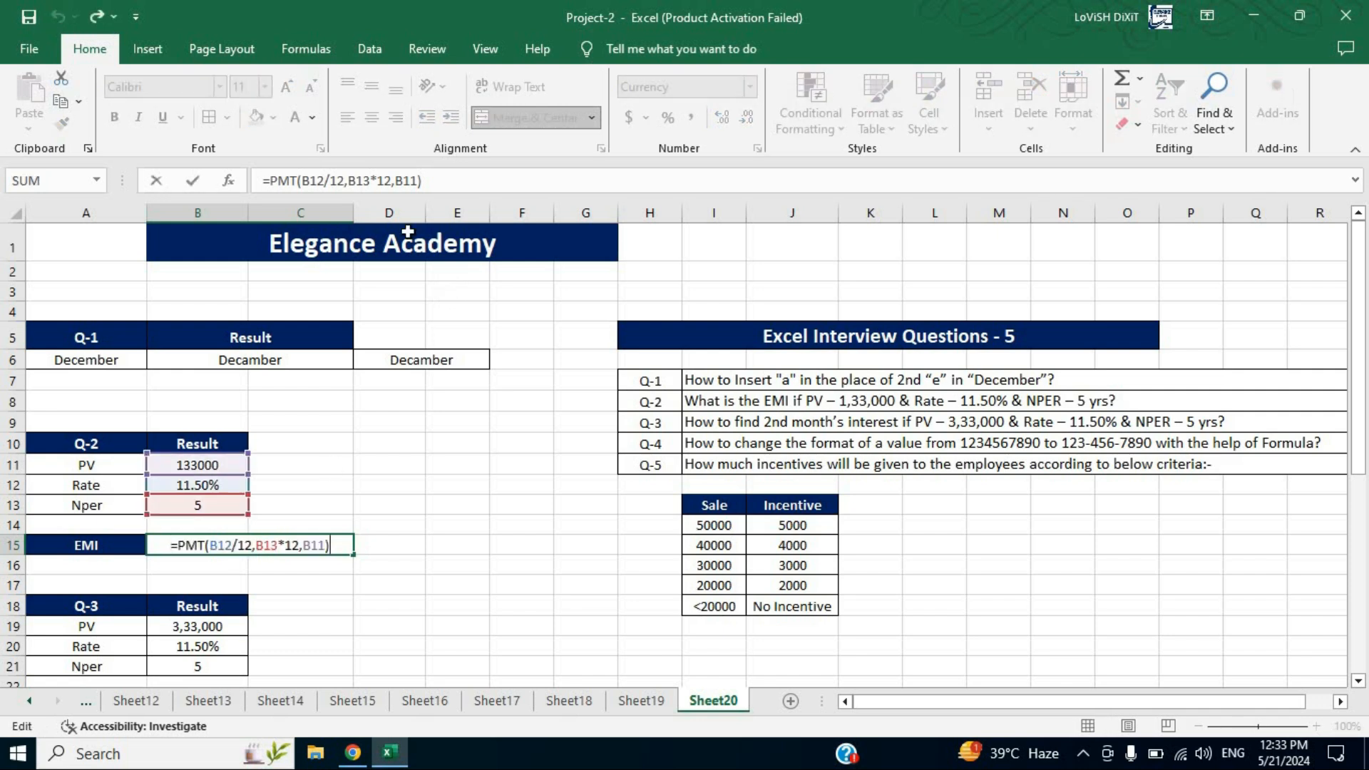
click(397, 186)
text(-)
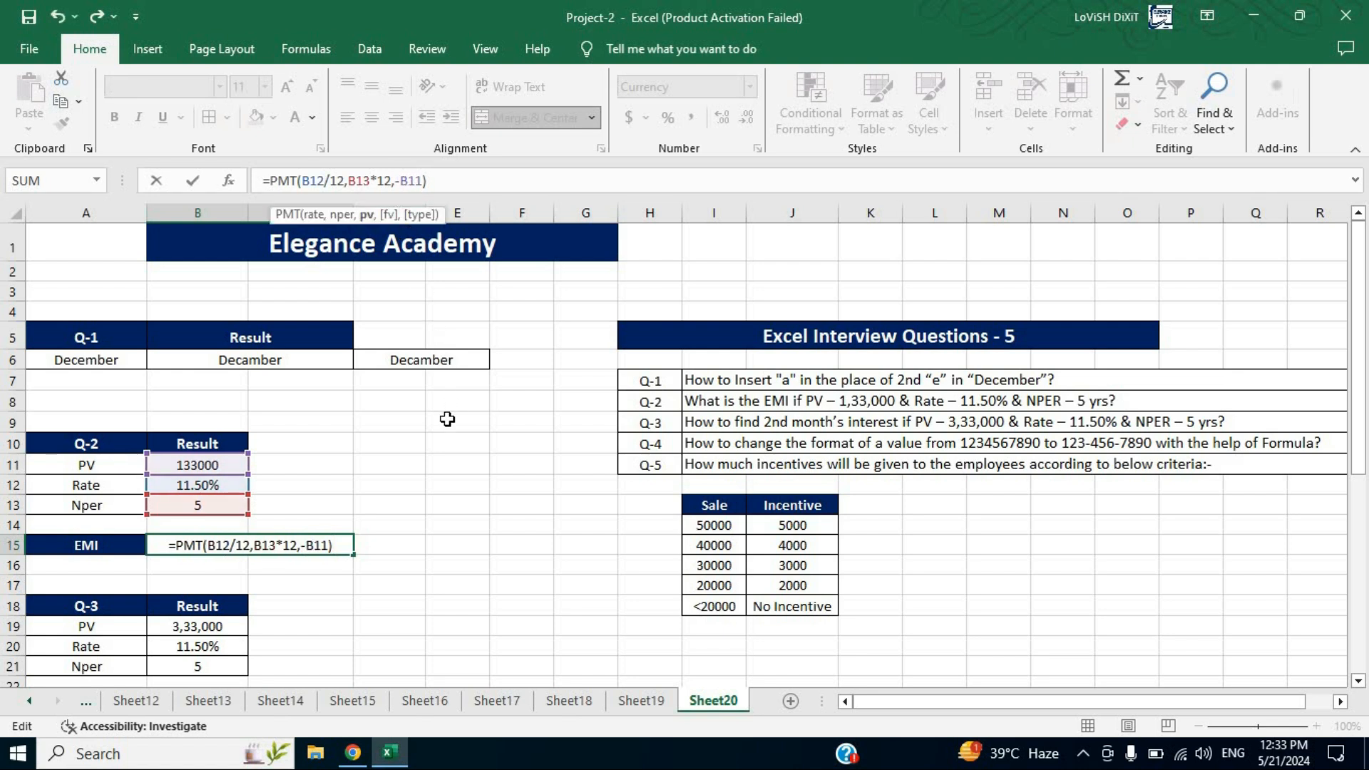
key(Return)
click(308, 546)
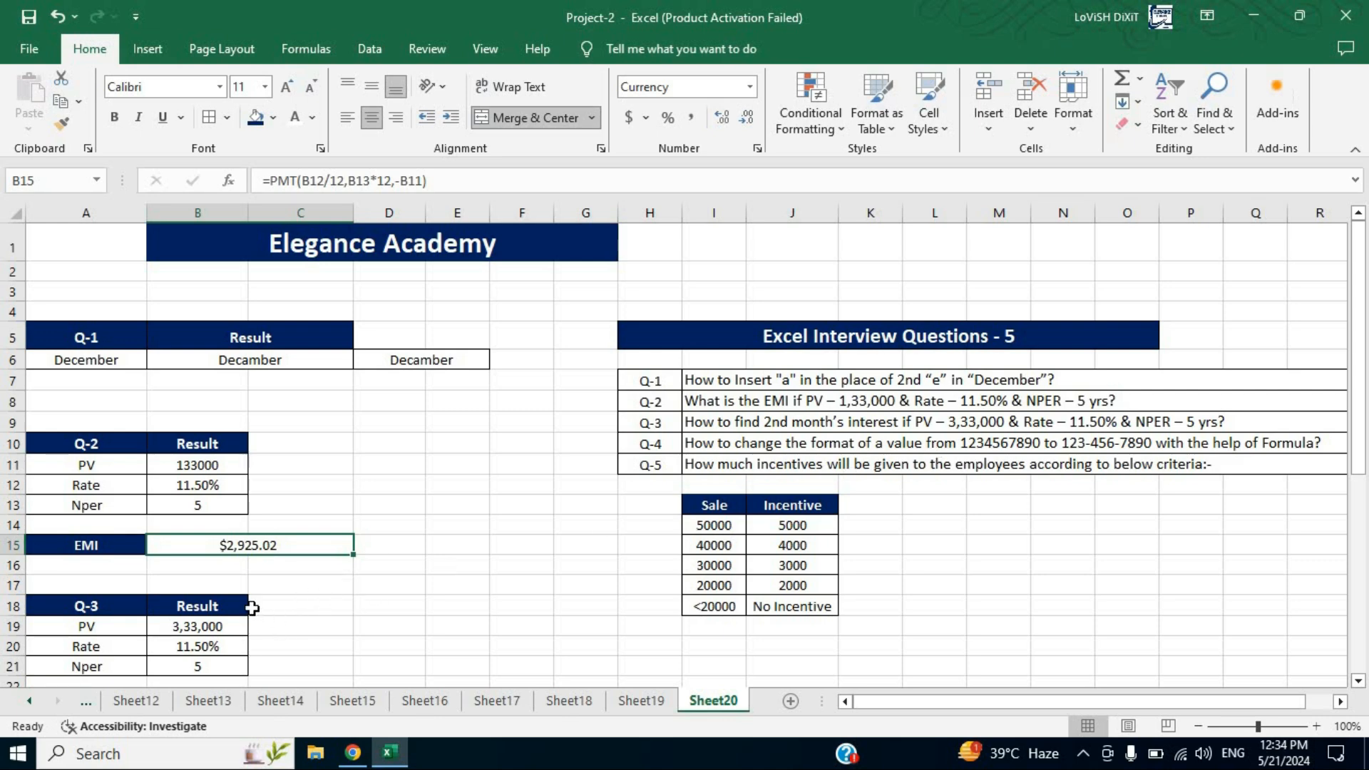
Re-enter the Q-3 PV in B19 as 333000 by removing its commas
scroll(235, 581, down, 1)
click(190, 559)
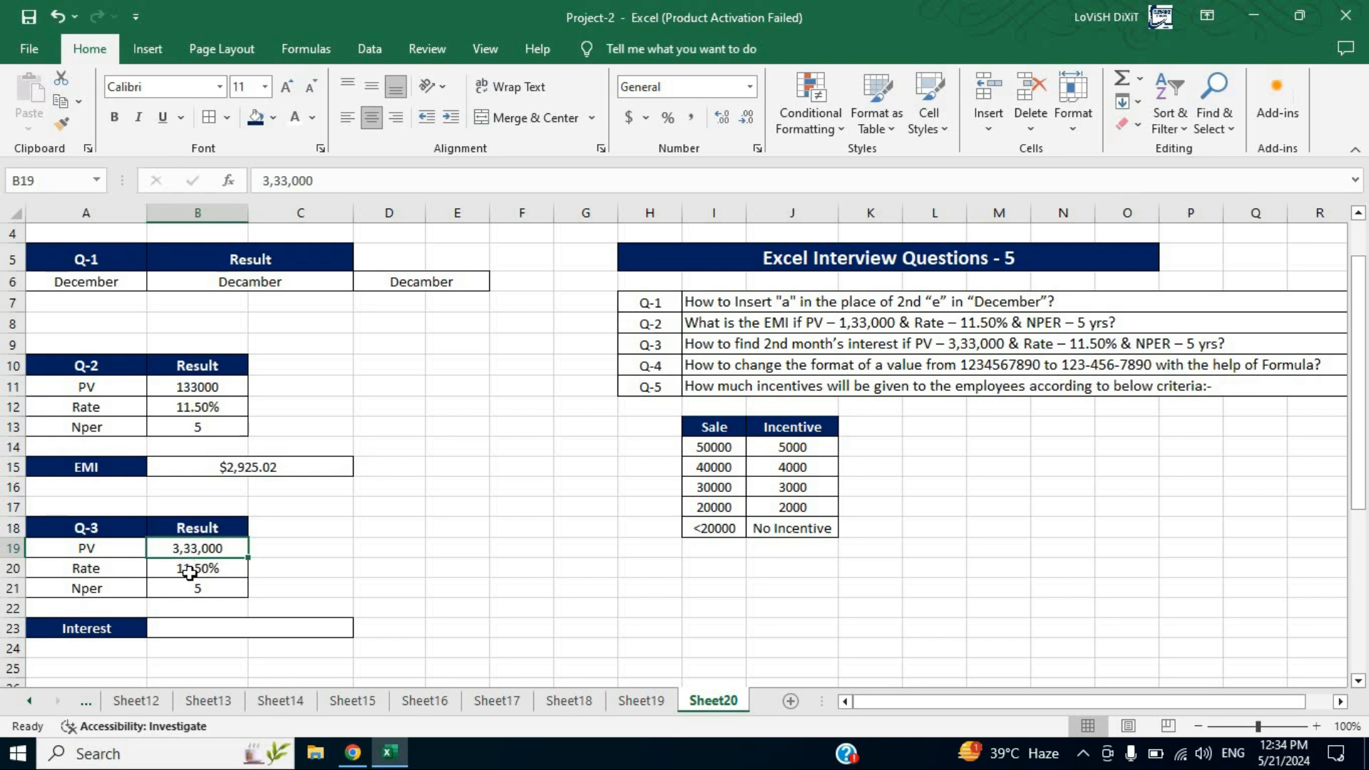
double_click(186, 548)
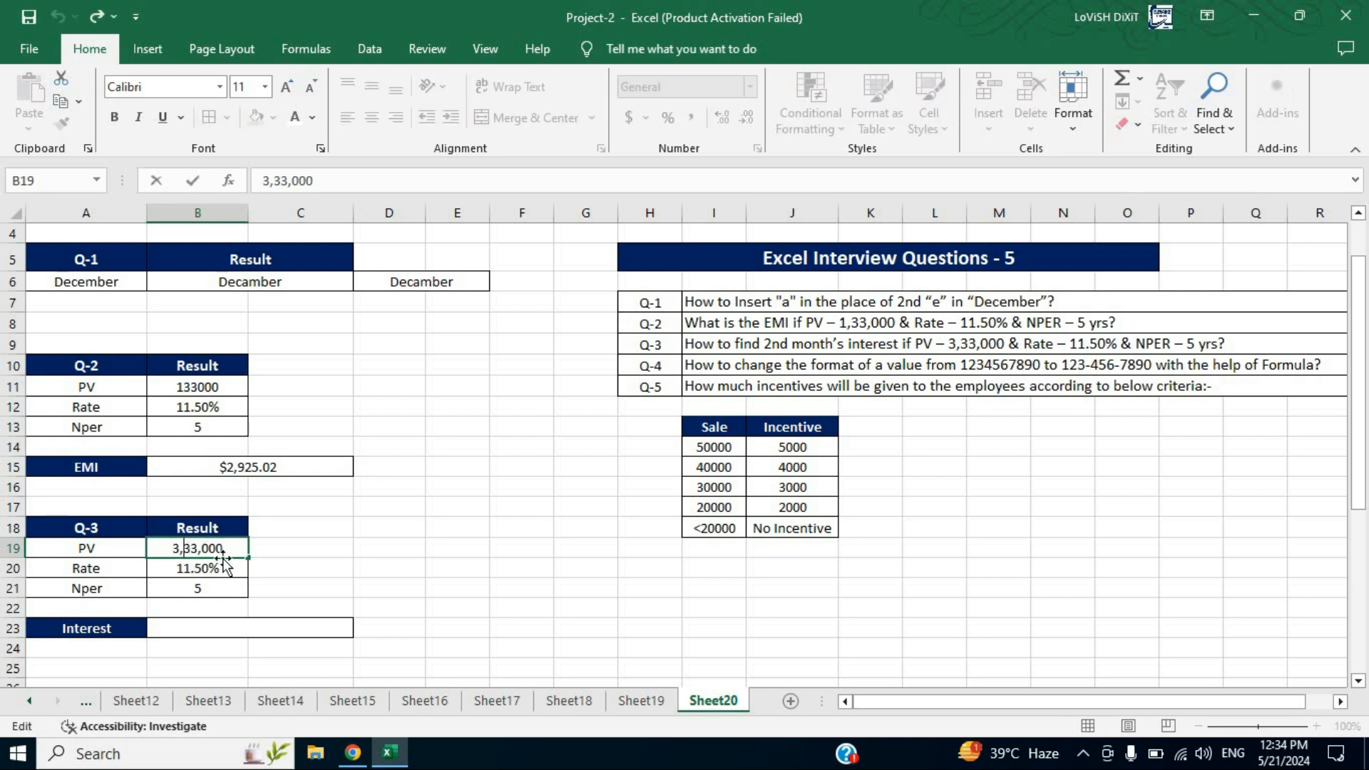
click(204, 546)
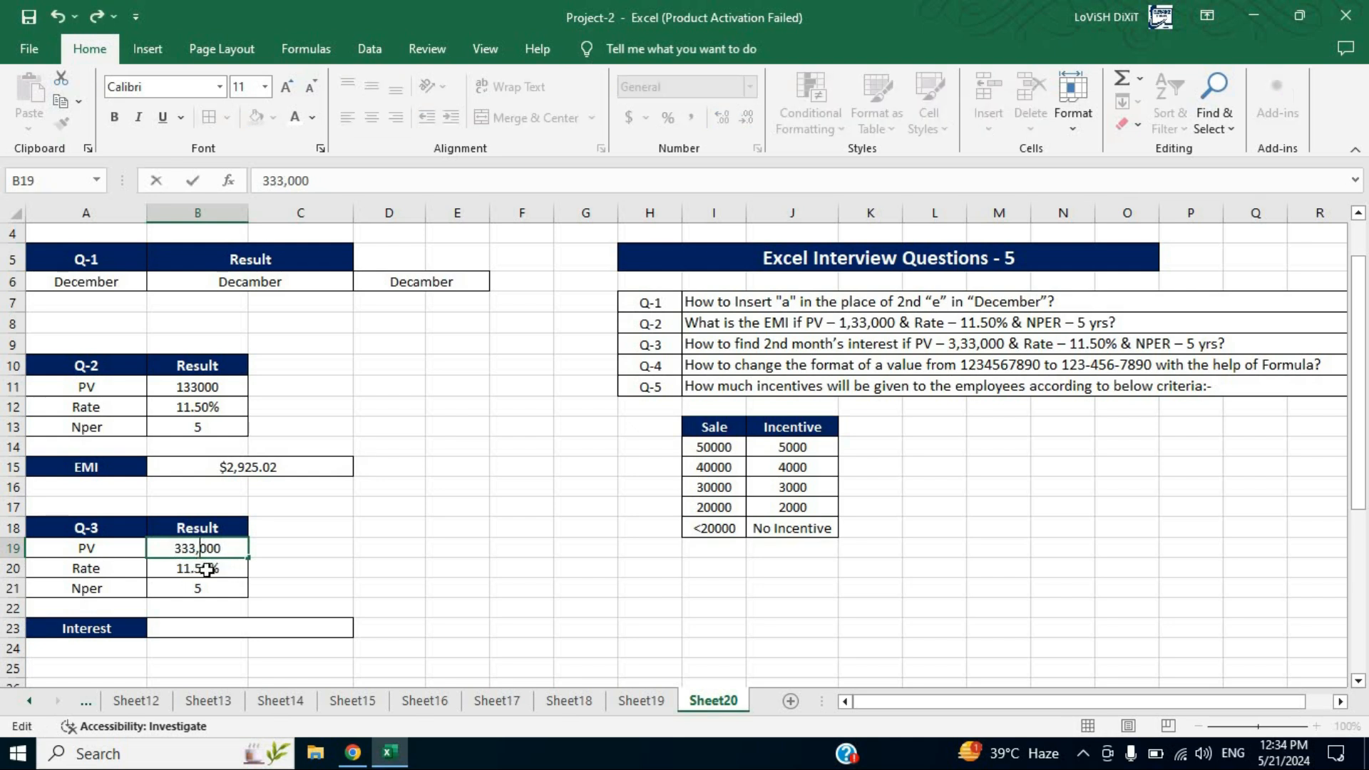
key(BackSpace)
click(283, 583)
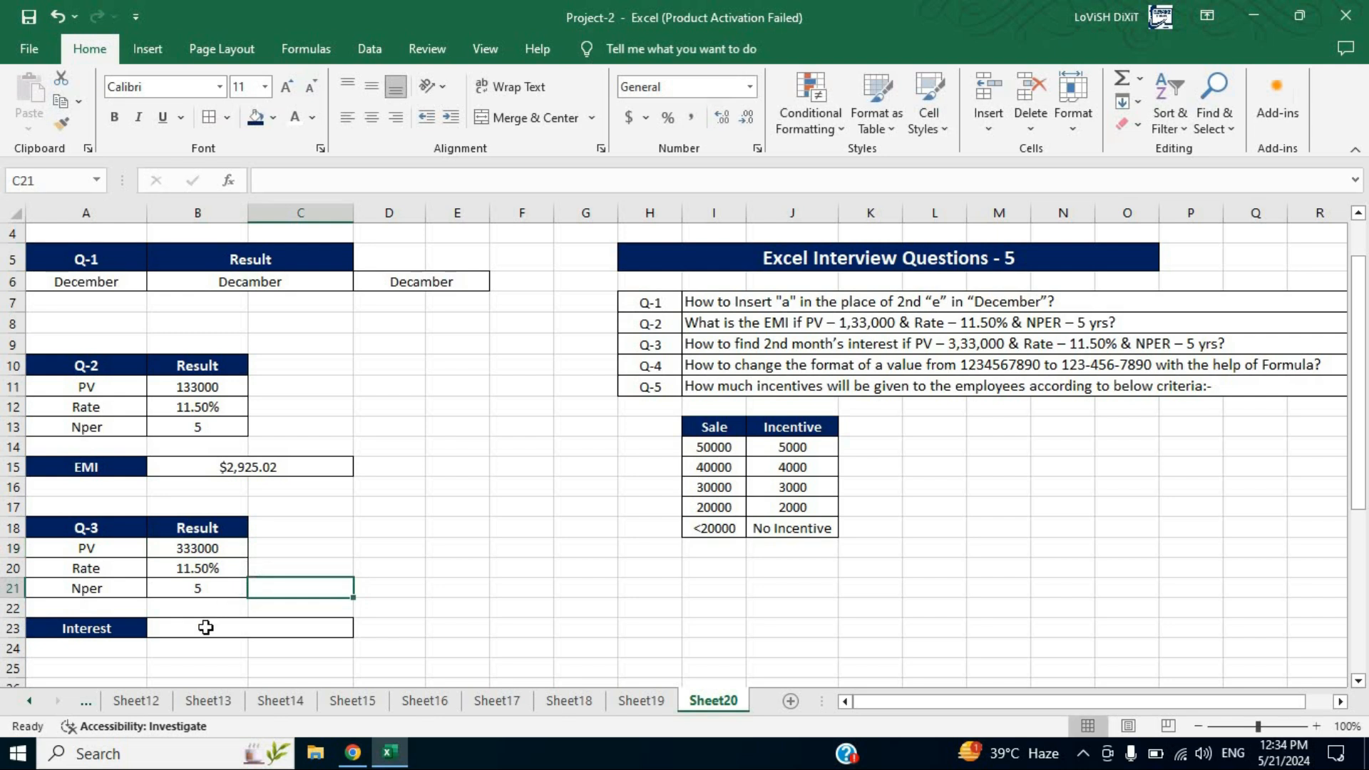
In B23, enter an IPMT formula for the 2nd month's interest: =IPMT(B20/12,2,B21*12,-B19)
click(205, 625)
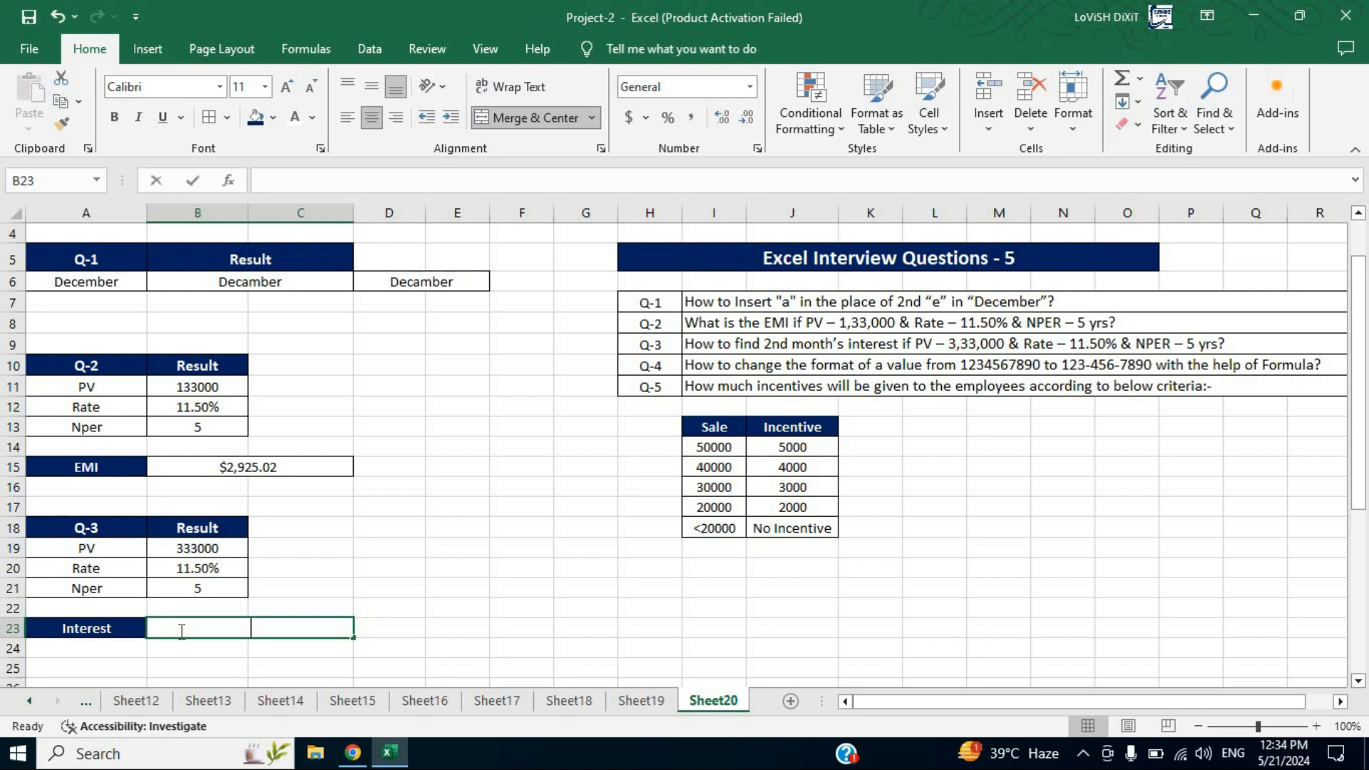
text(=ipmt)
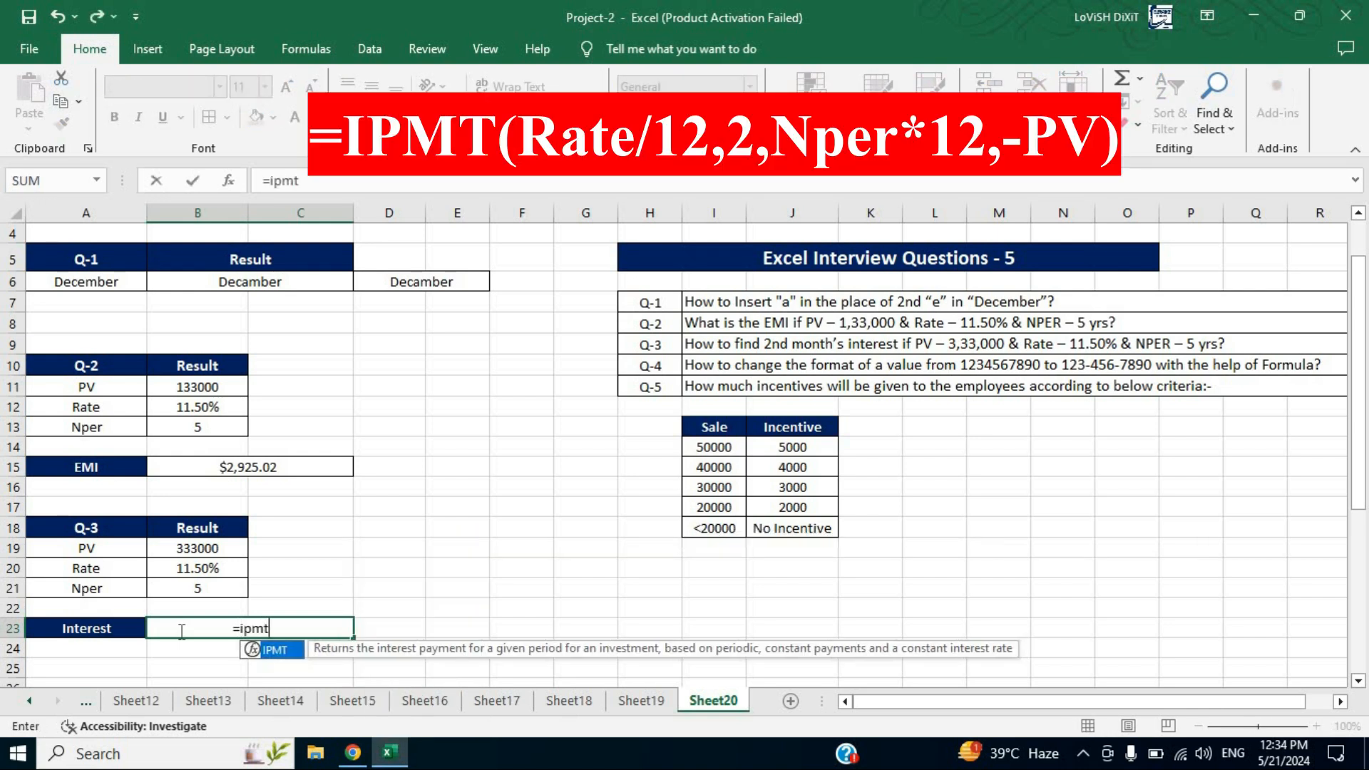
key(Tab)
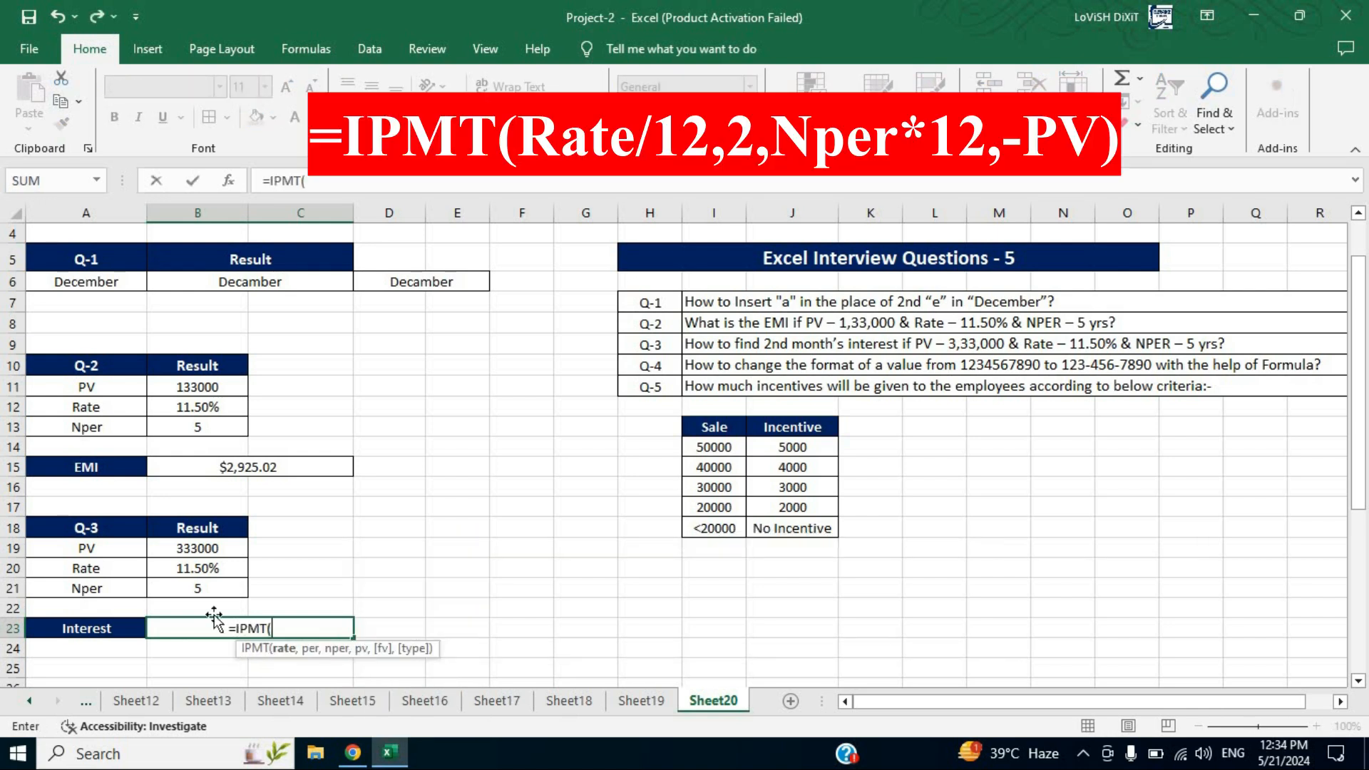
click(222, 570)
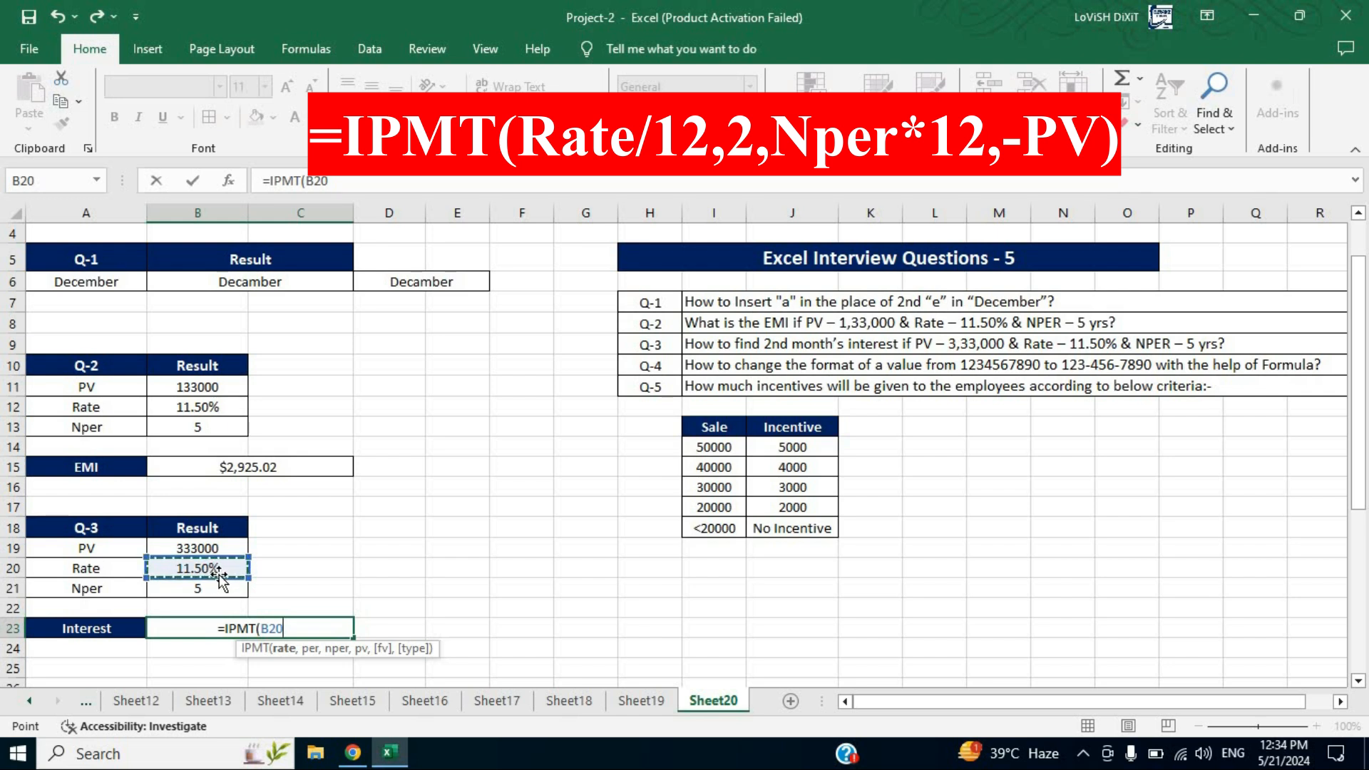
text(/)
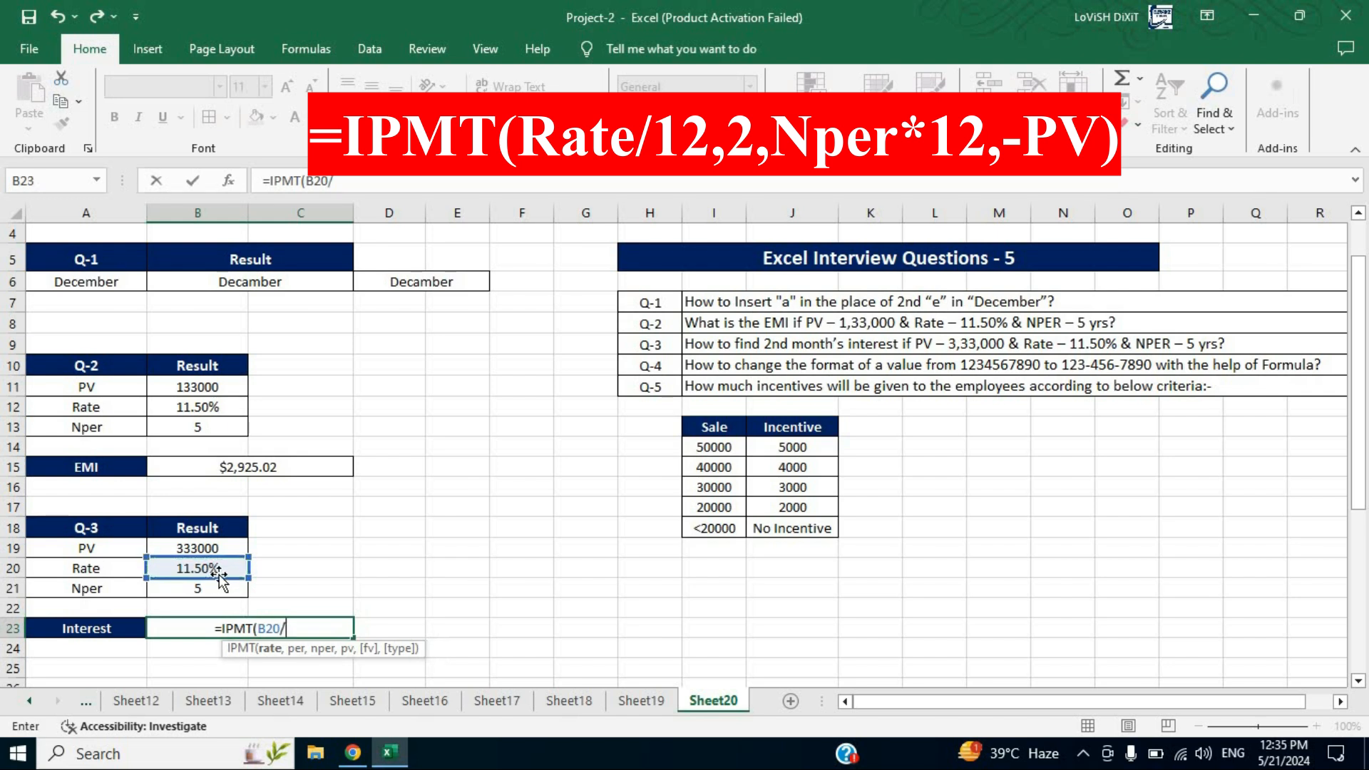
text(12)
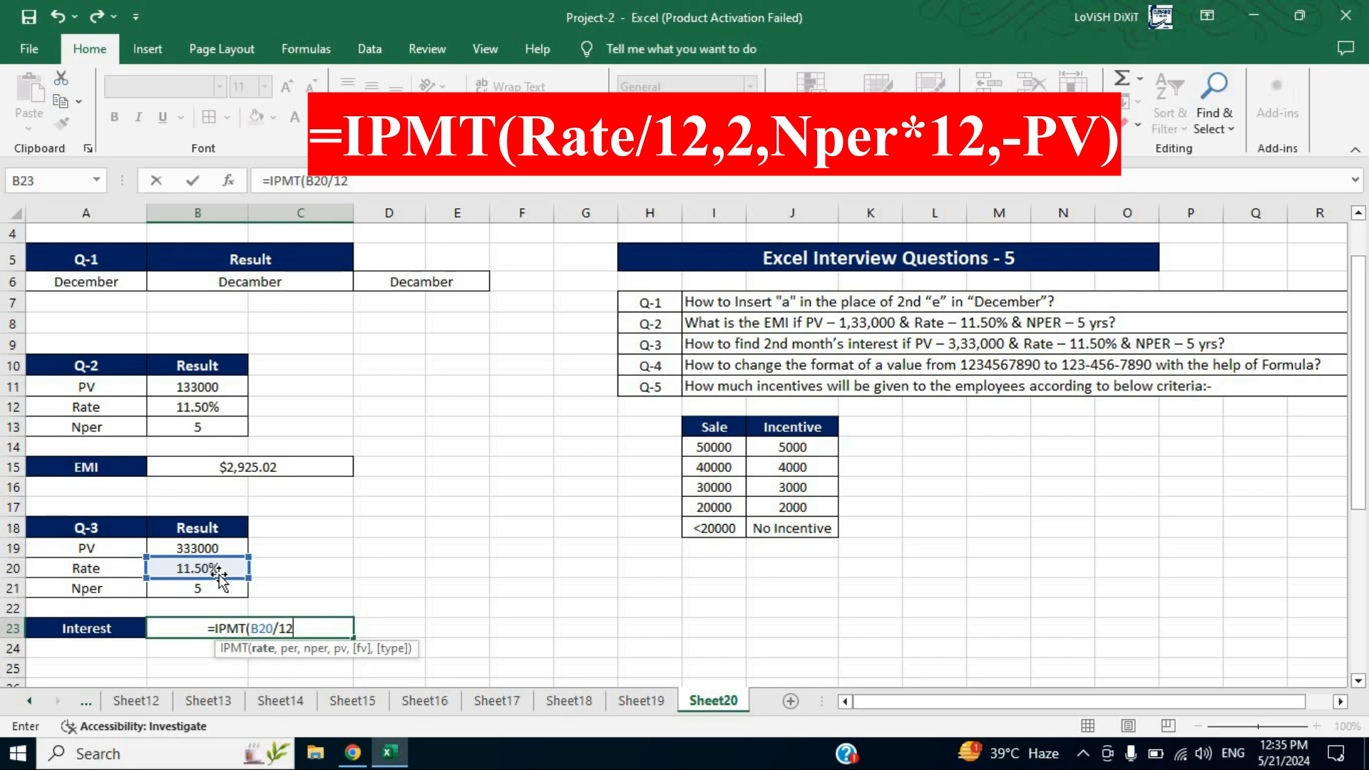
text(,)
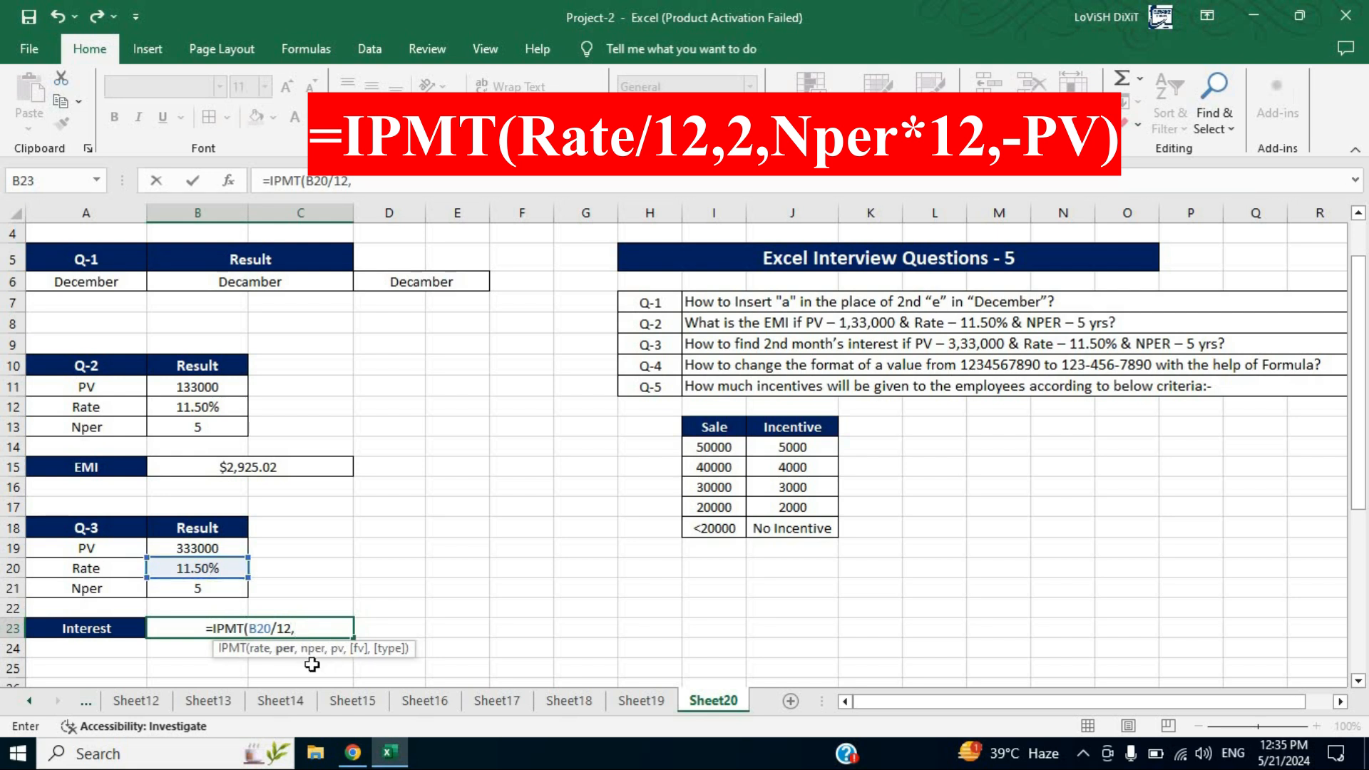
text(2)
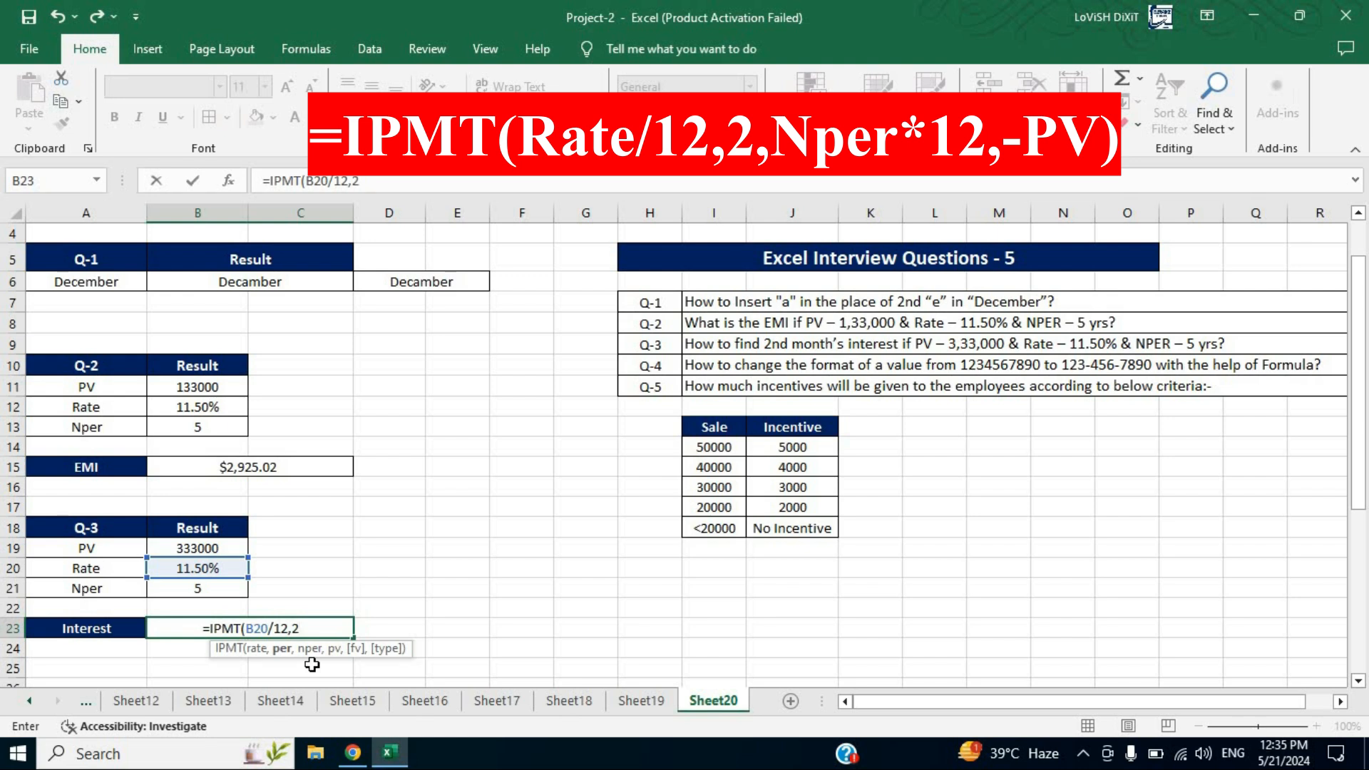
text(,)
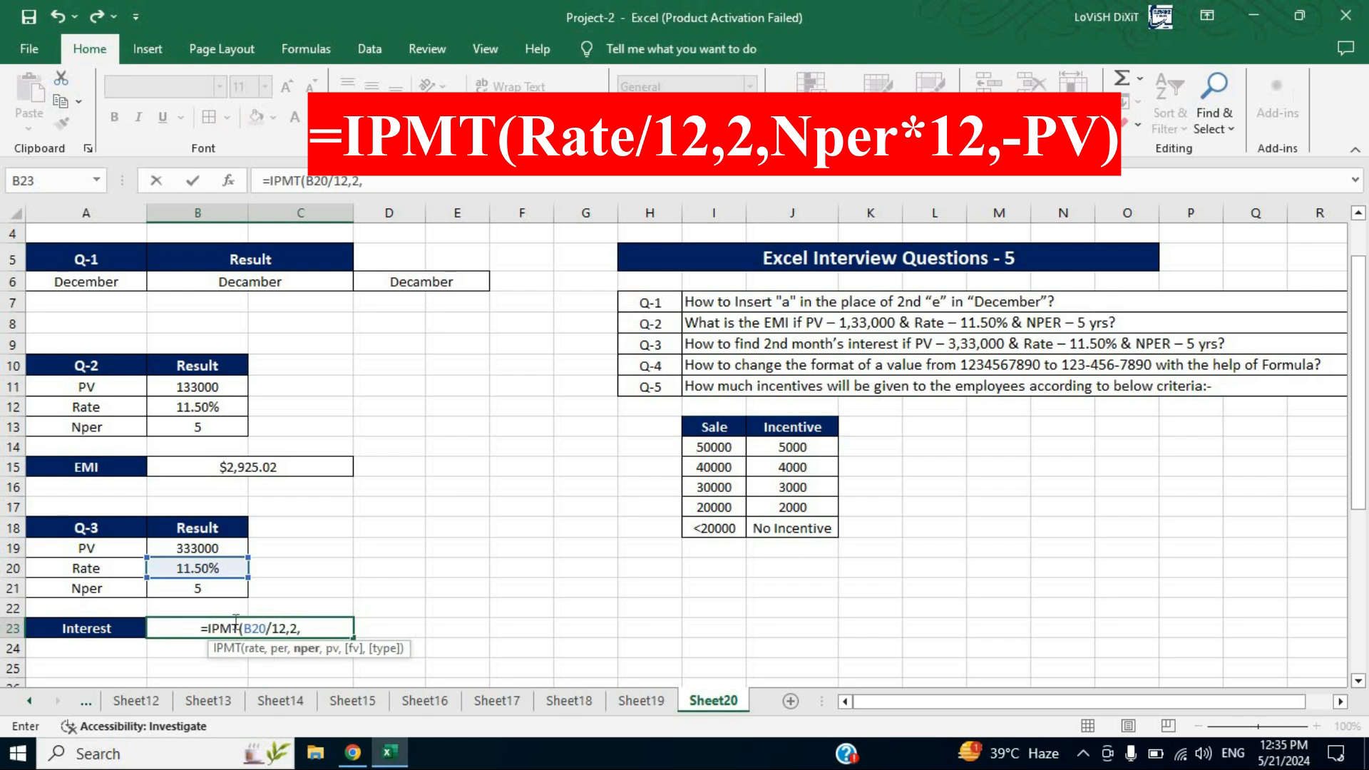
click(211, 588)
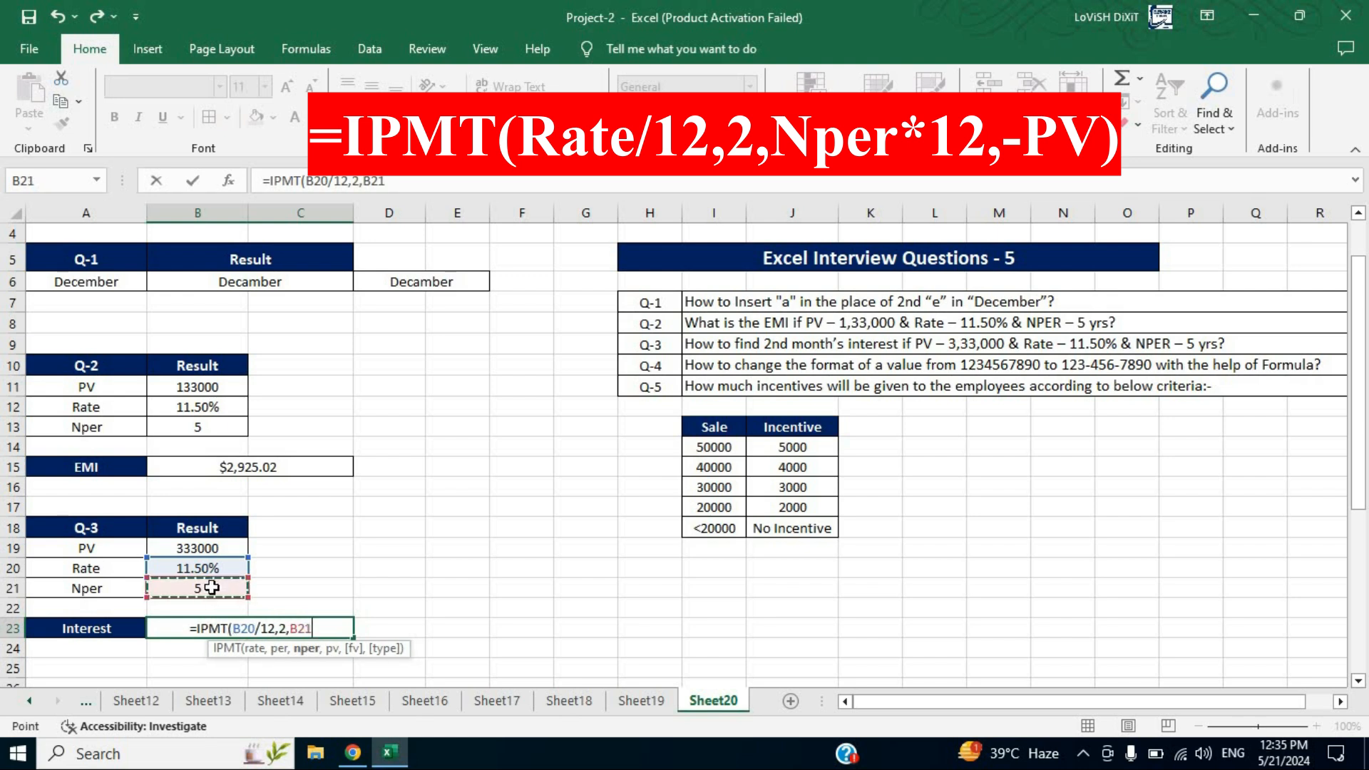
text(*12)
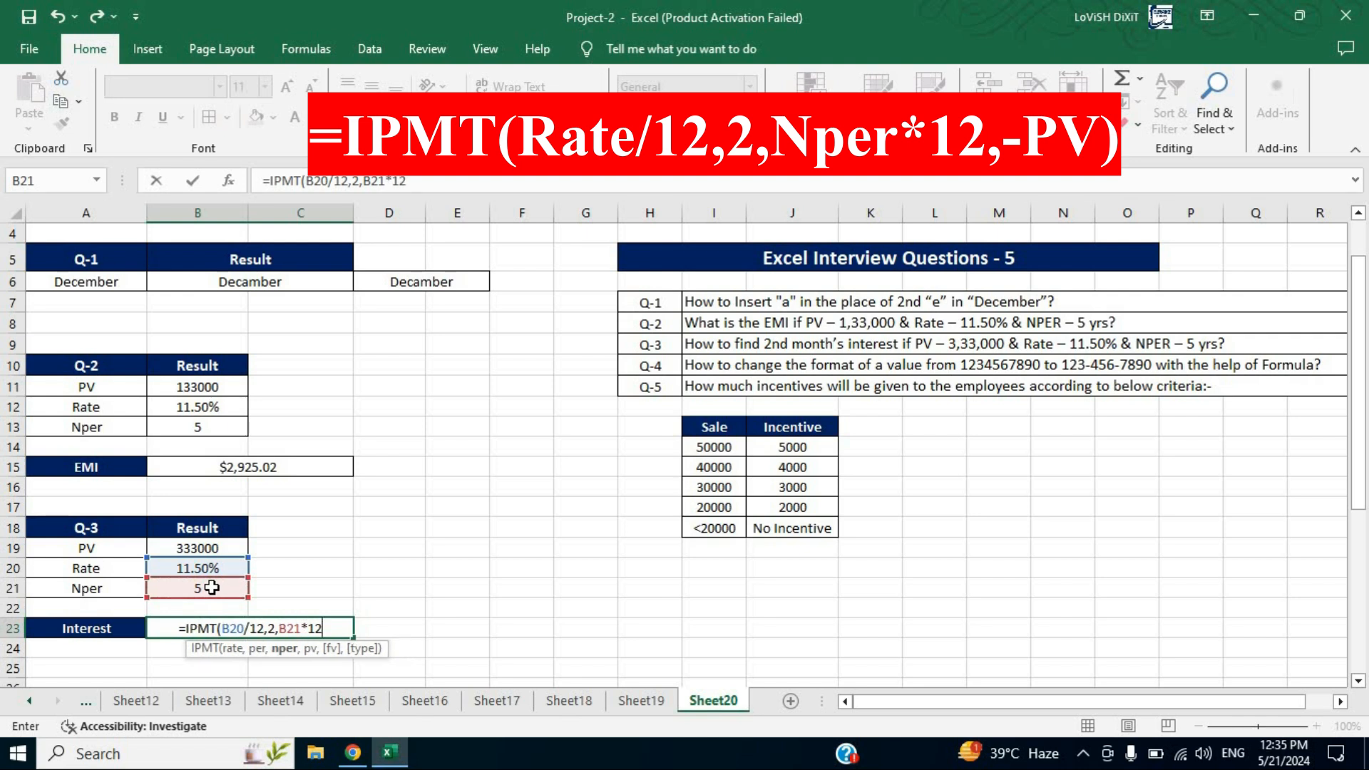
text(,)
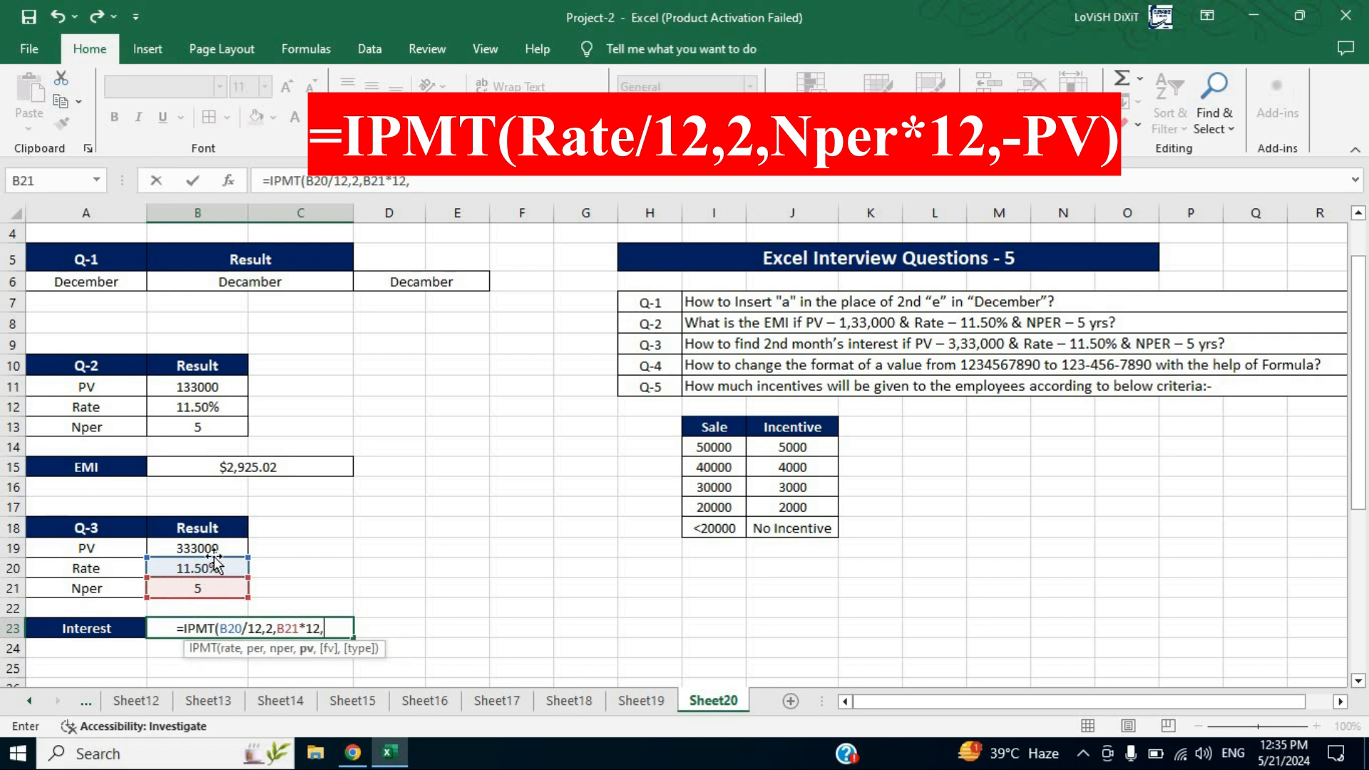
text(-)
click(212, 551)
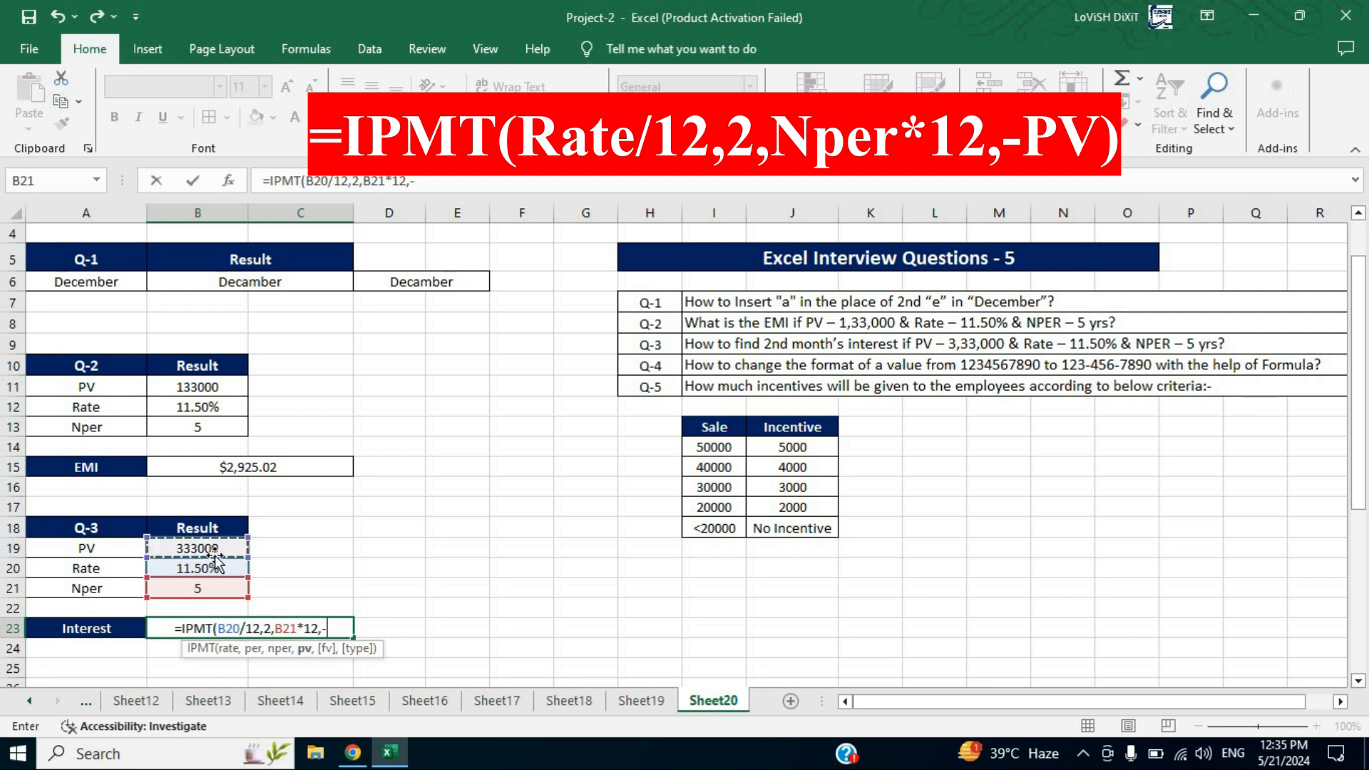
text())
key(ctrl+Return)
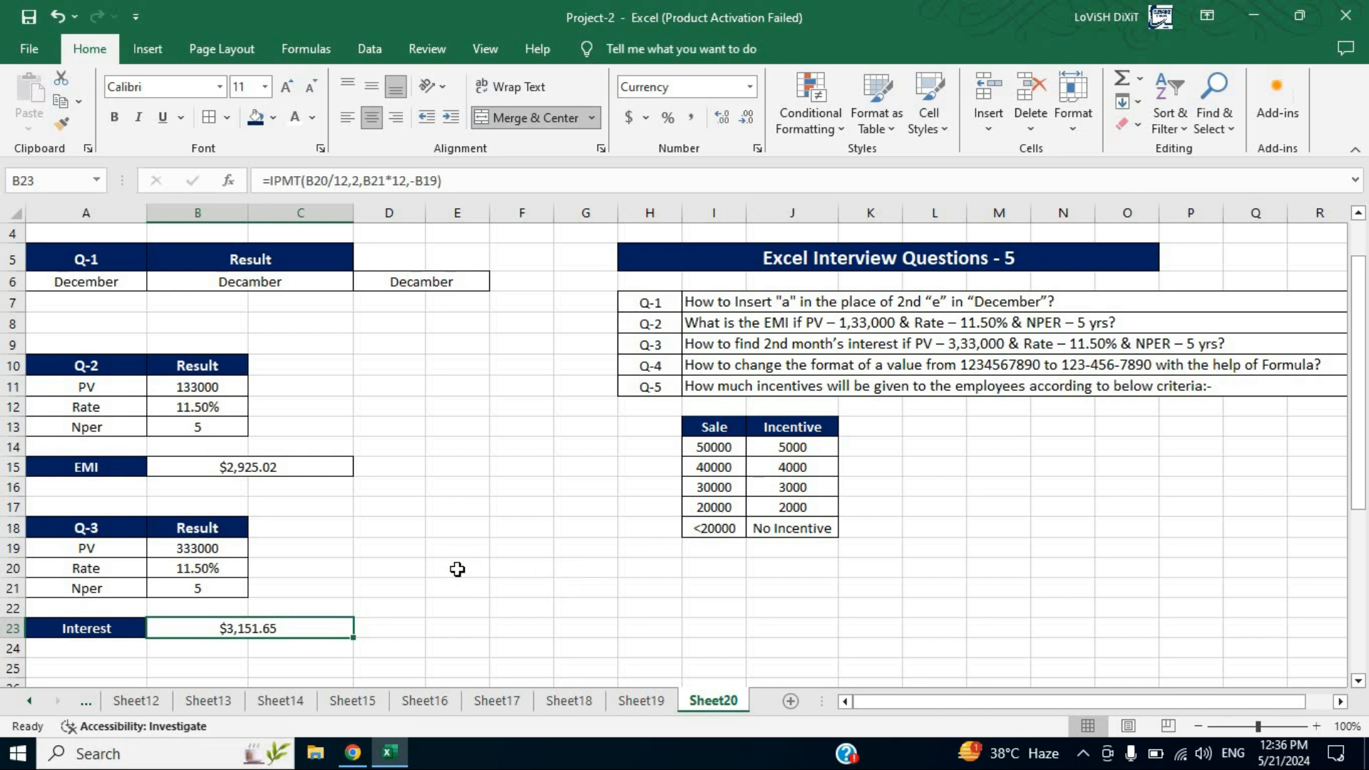
scroll(371, 551, down, 3)
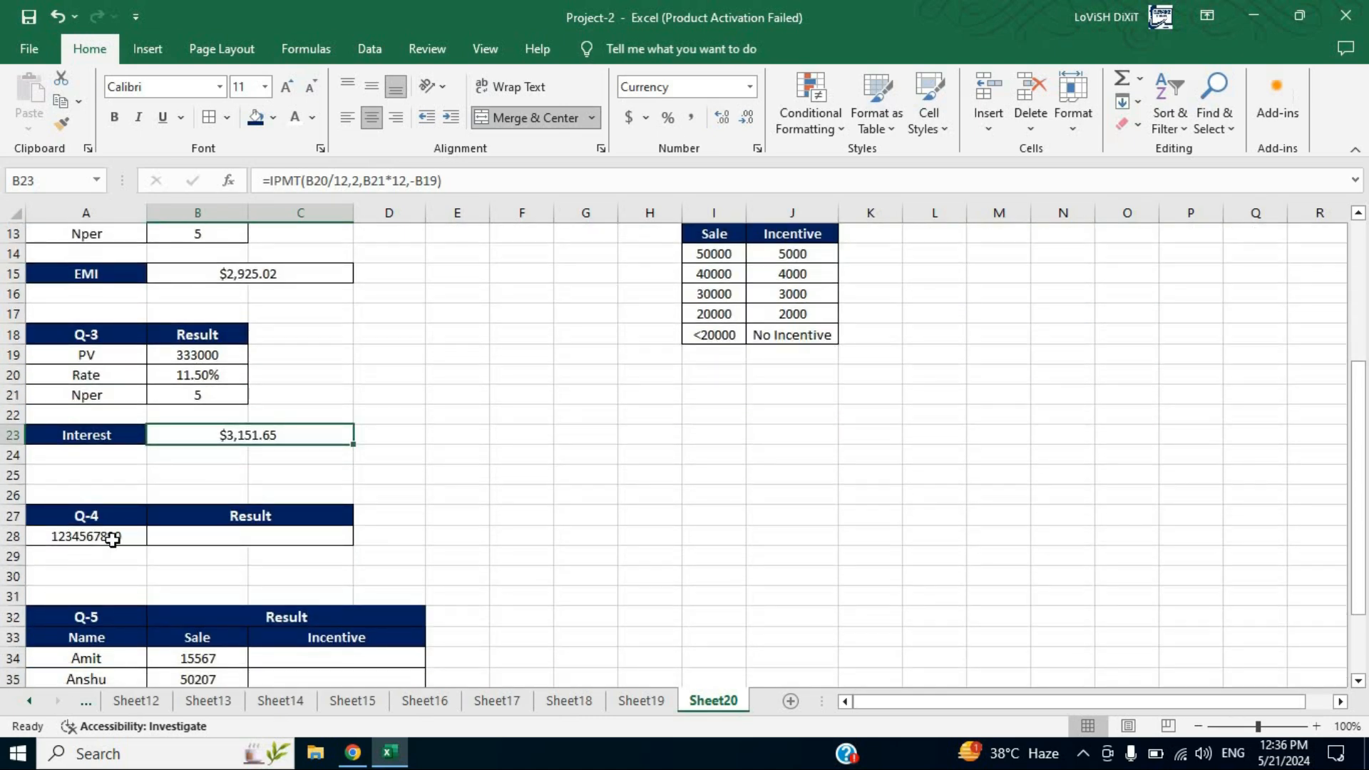
click(263, 543)
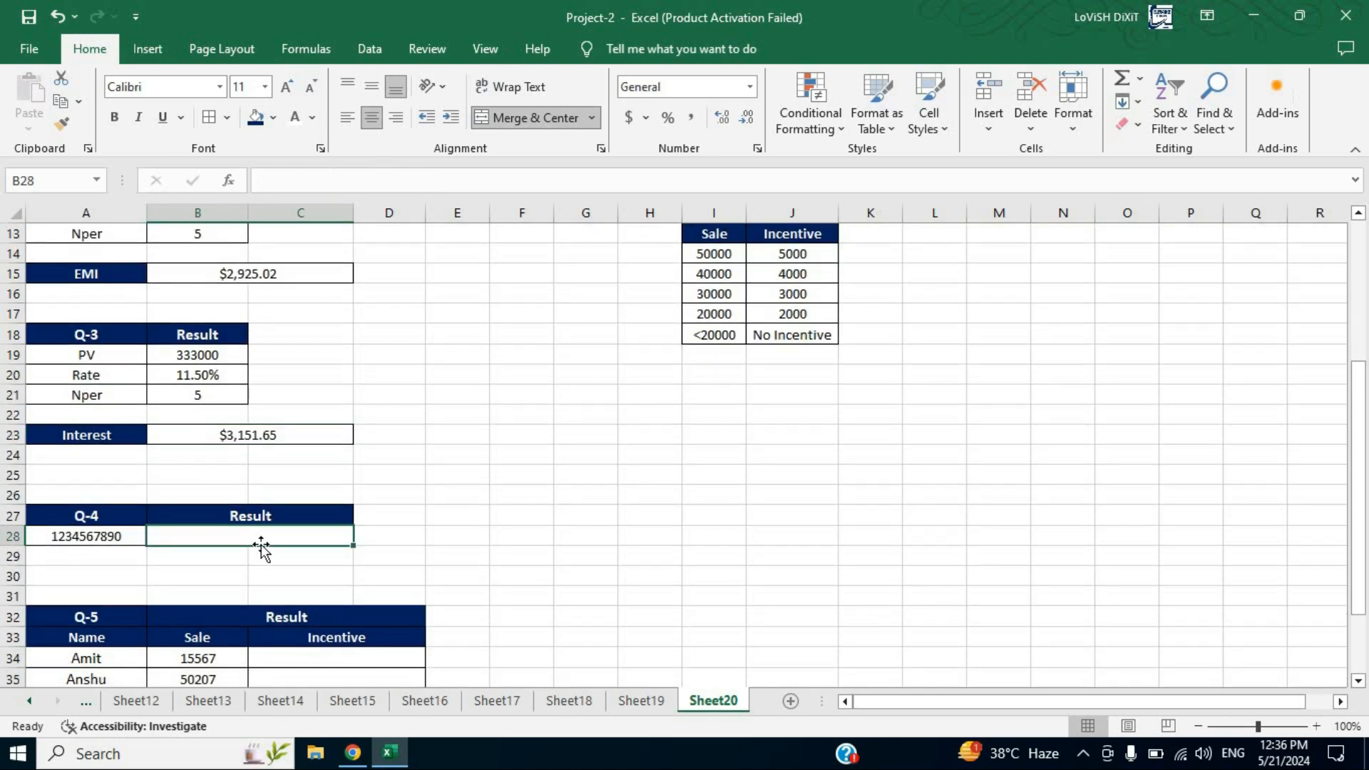
text(=)
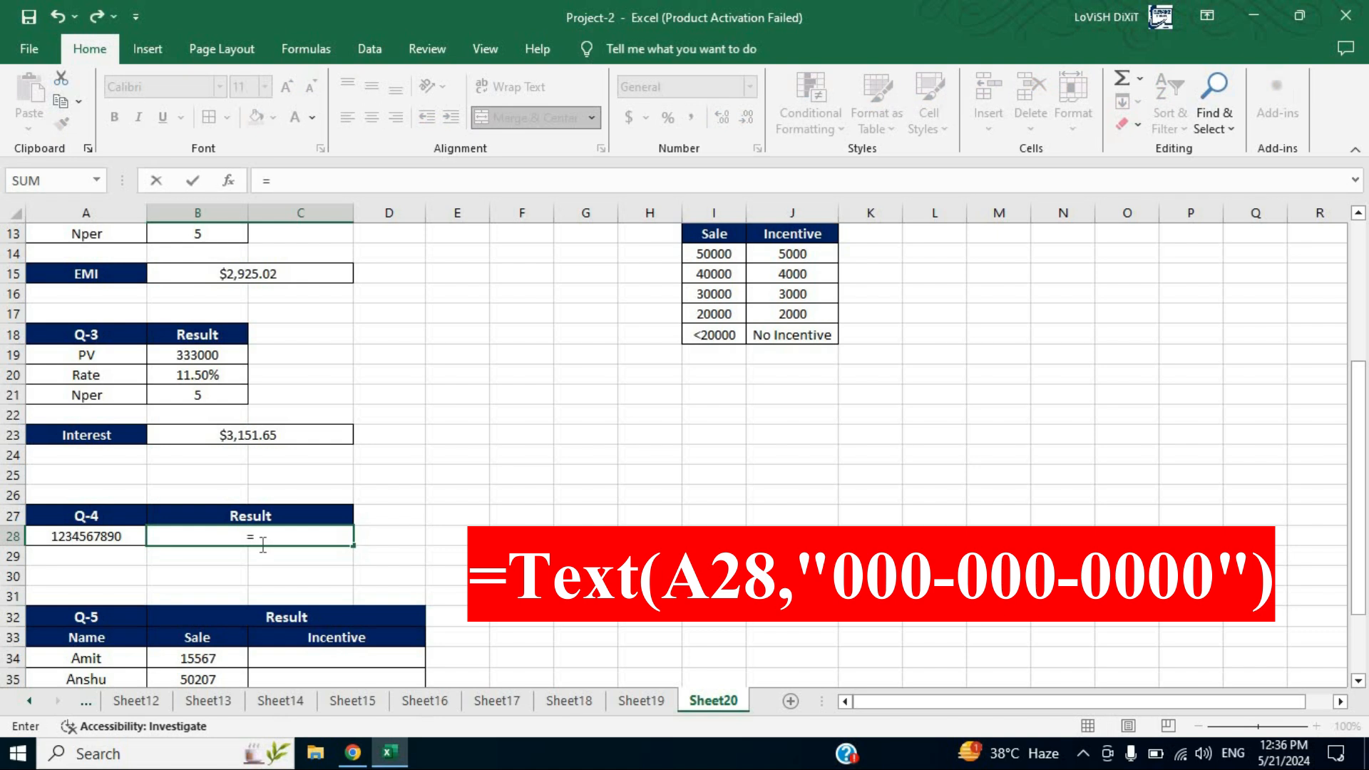
text(text)
key(Tab)
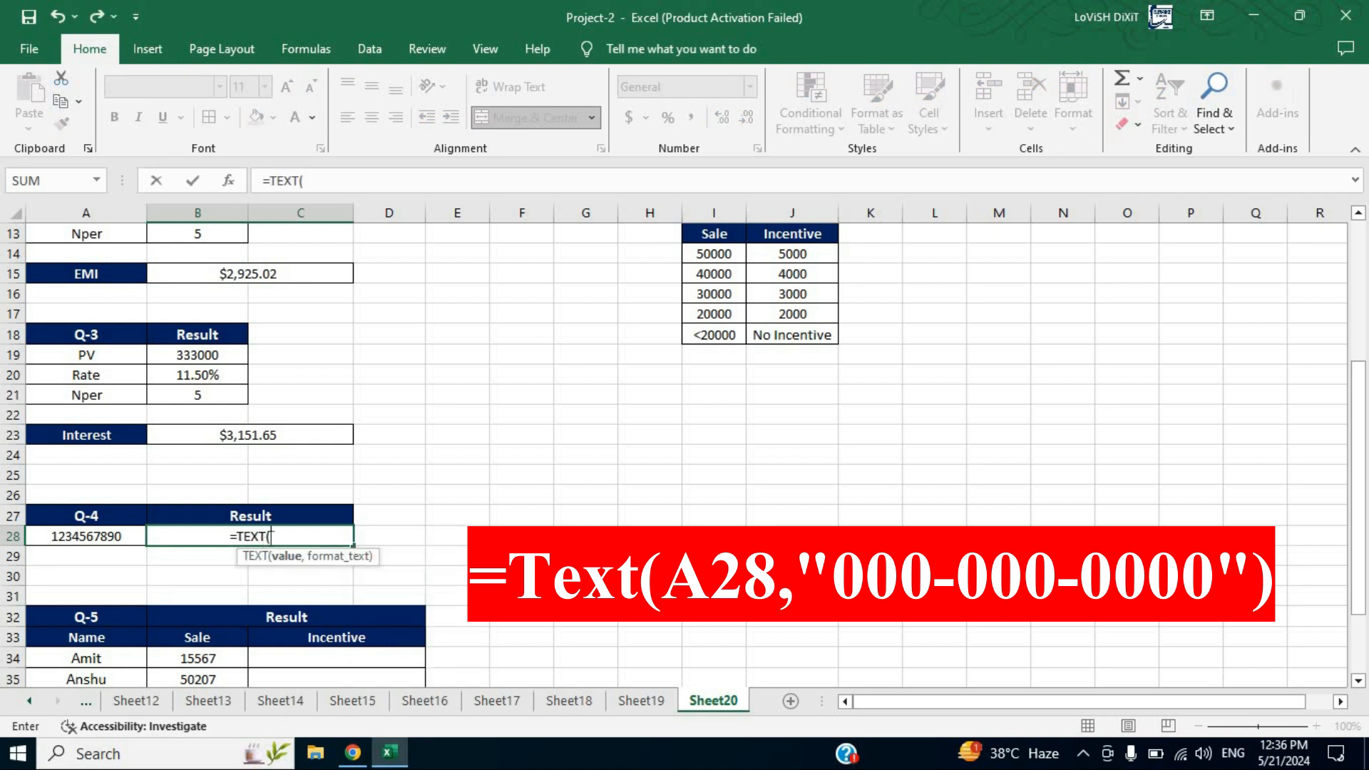
click(102, 536)
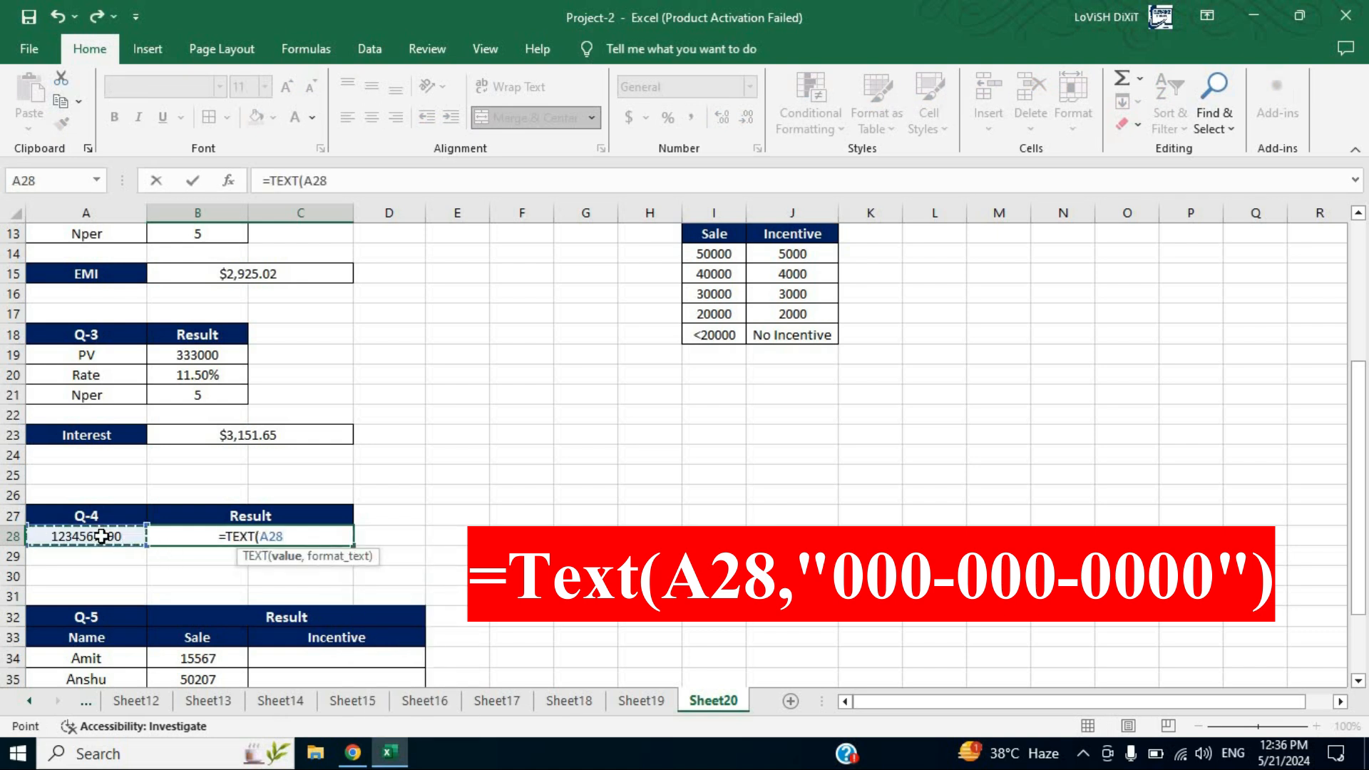
text(,)
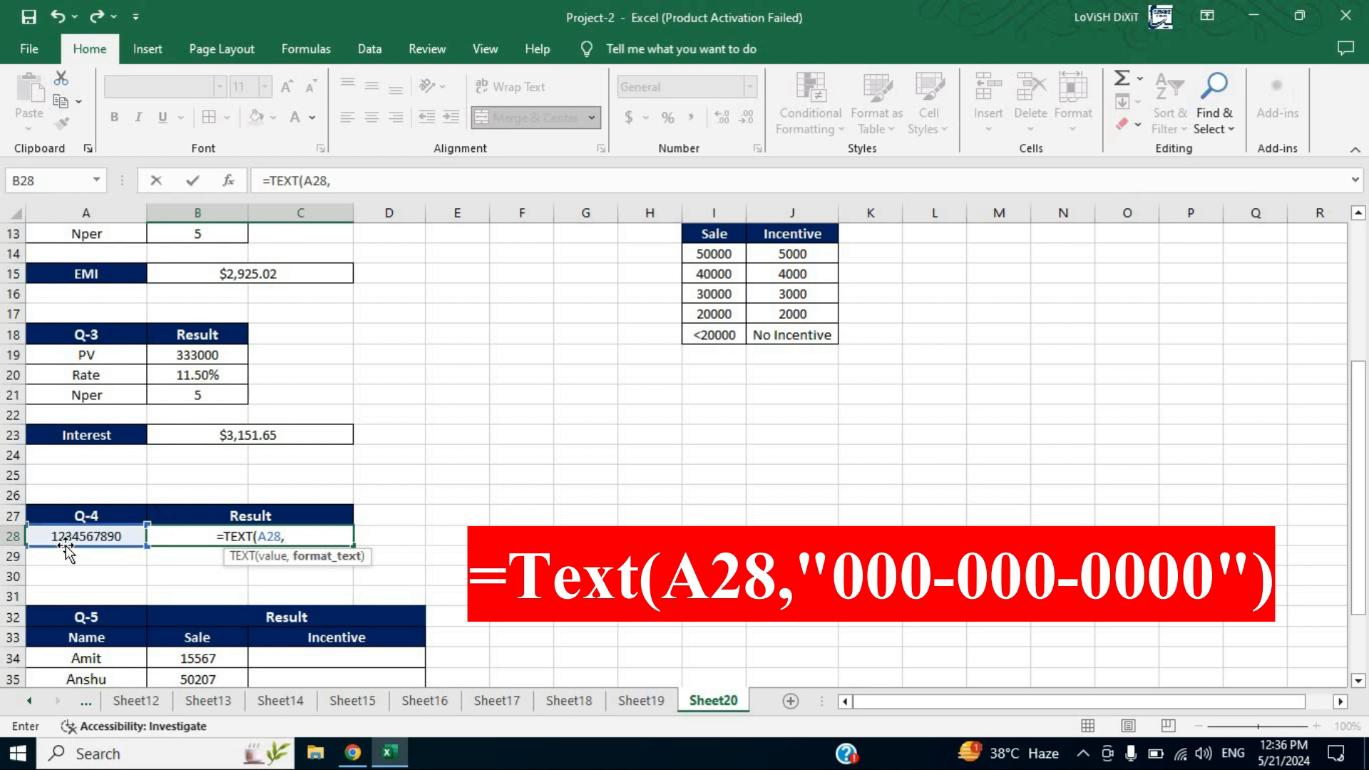
text("000)
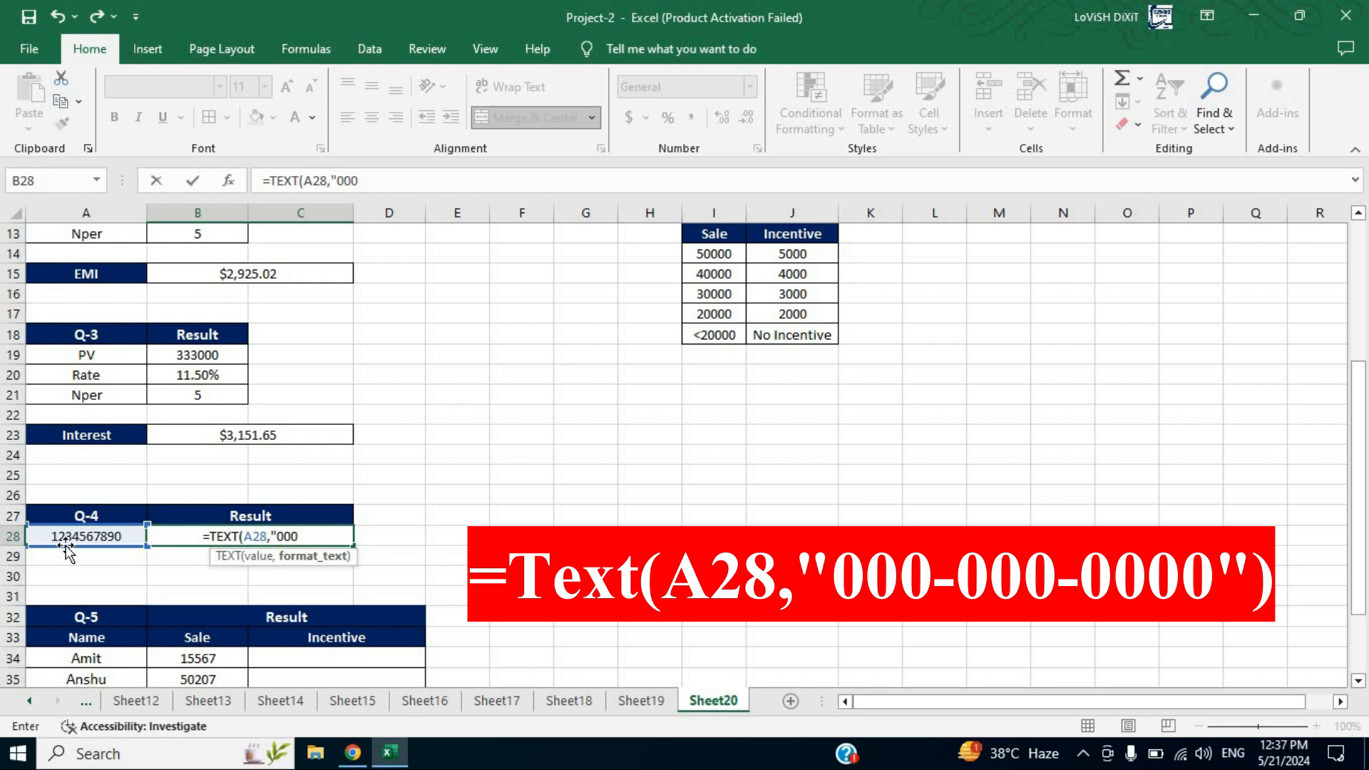
text(-)
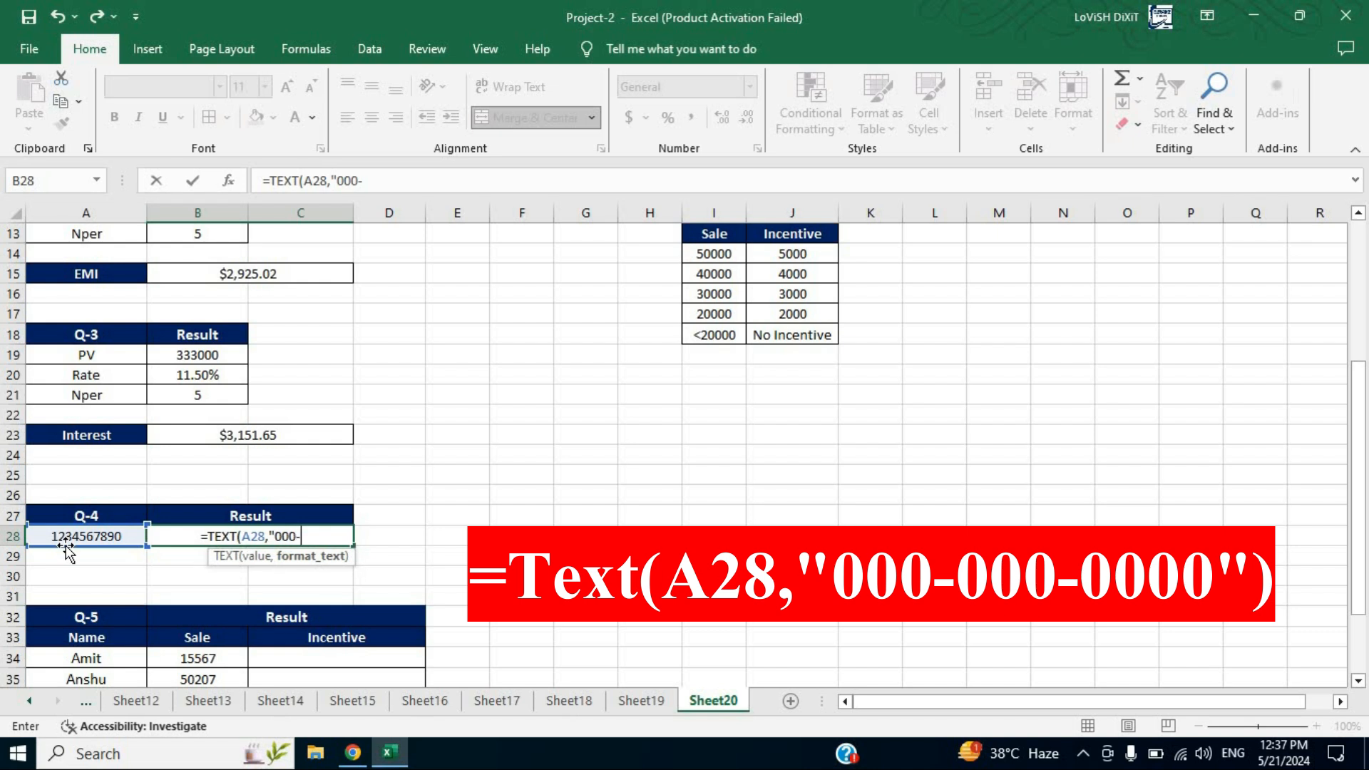
text(000)
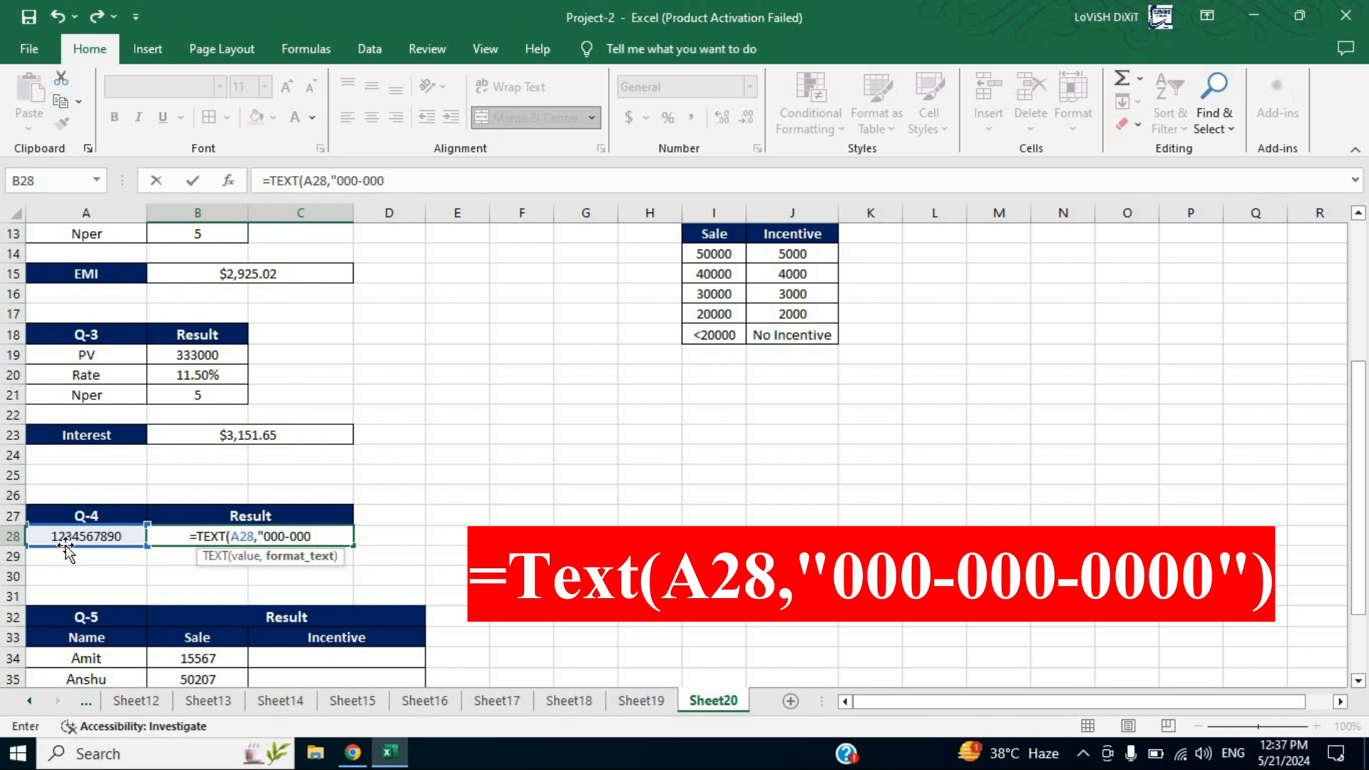
text(-)
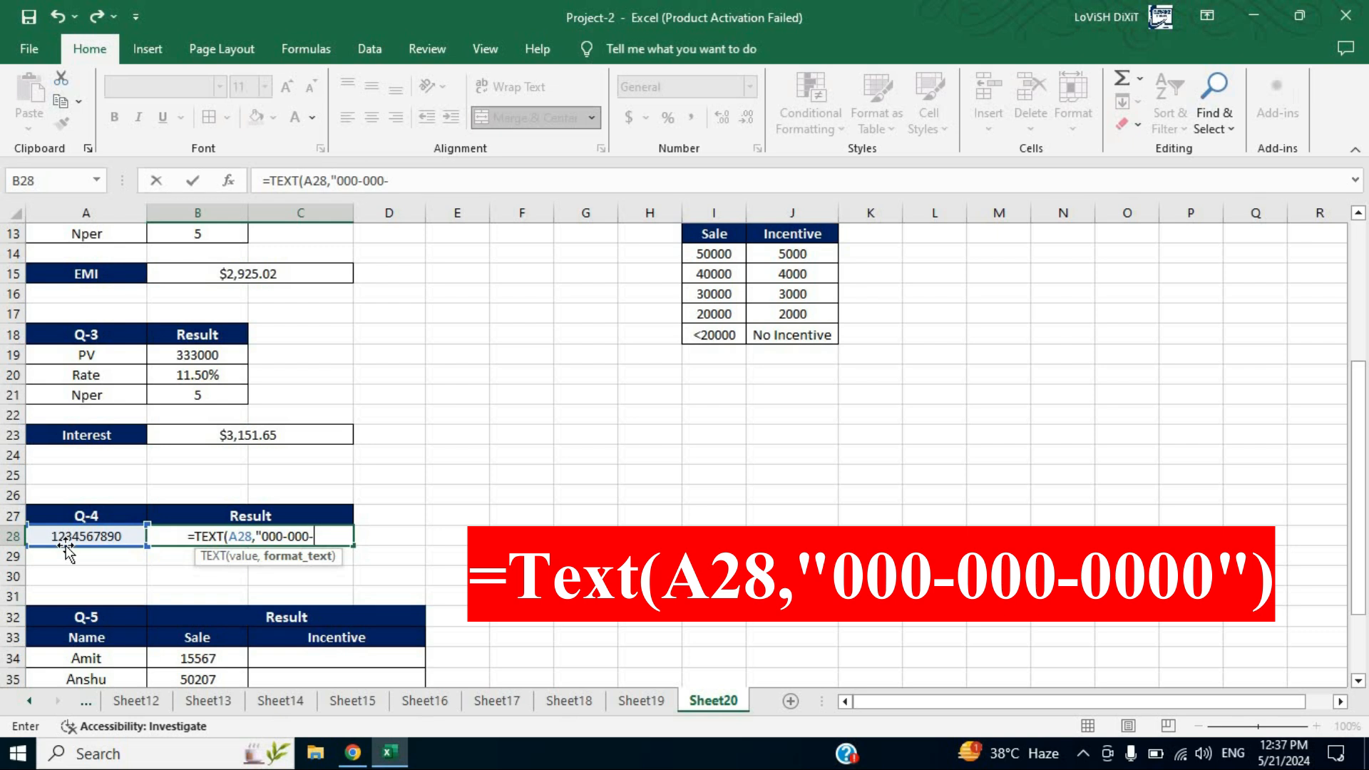
text(0000)
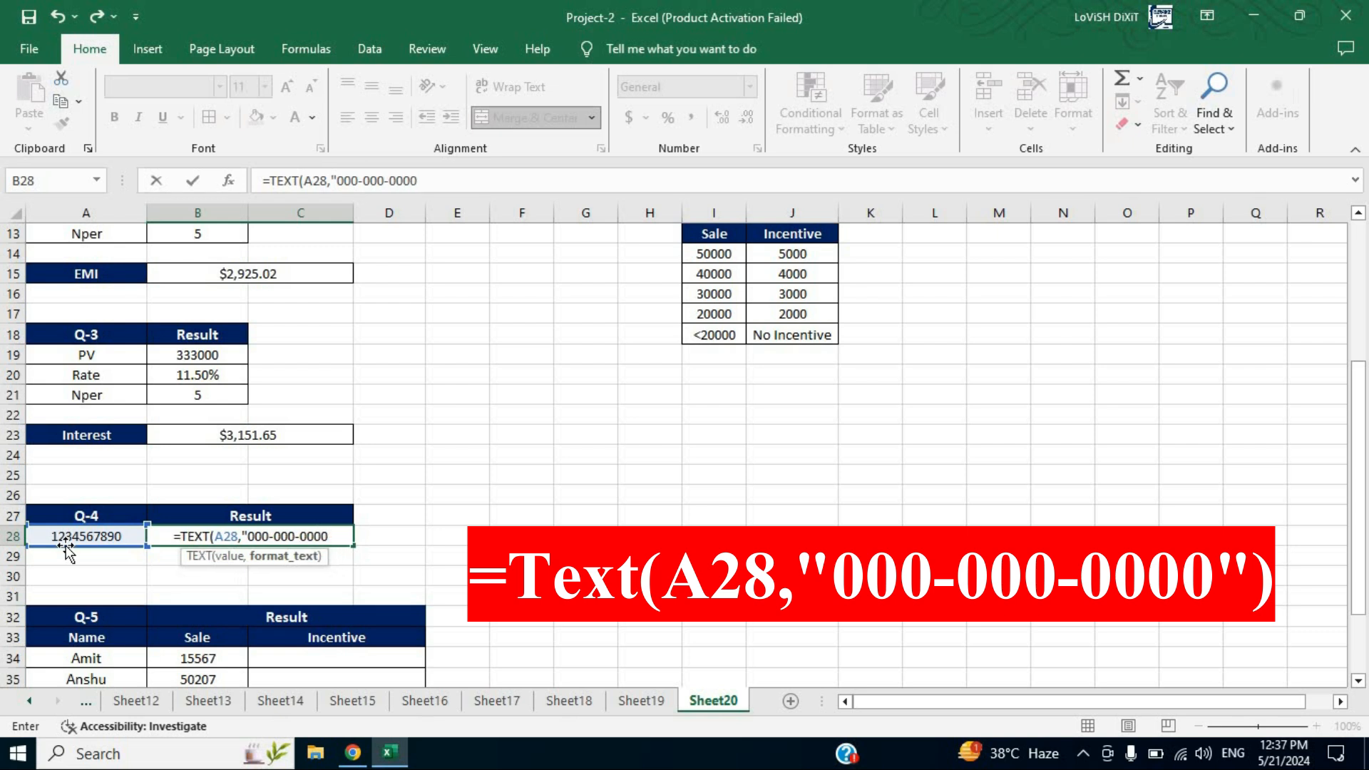
text("))
key(Return)
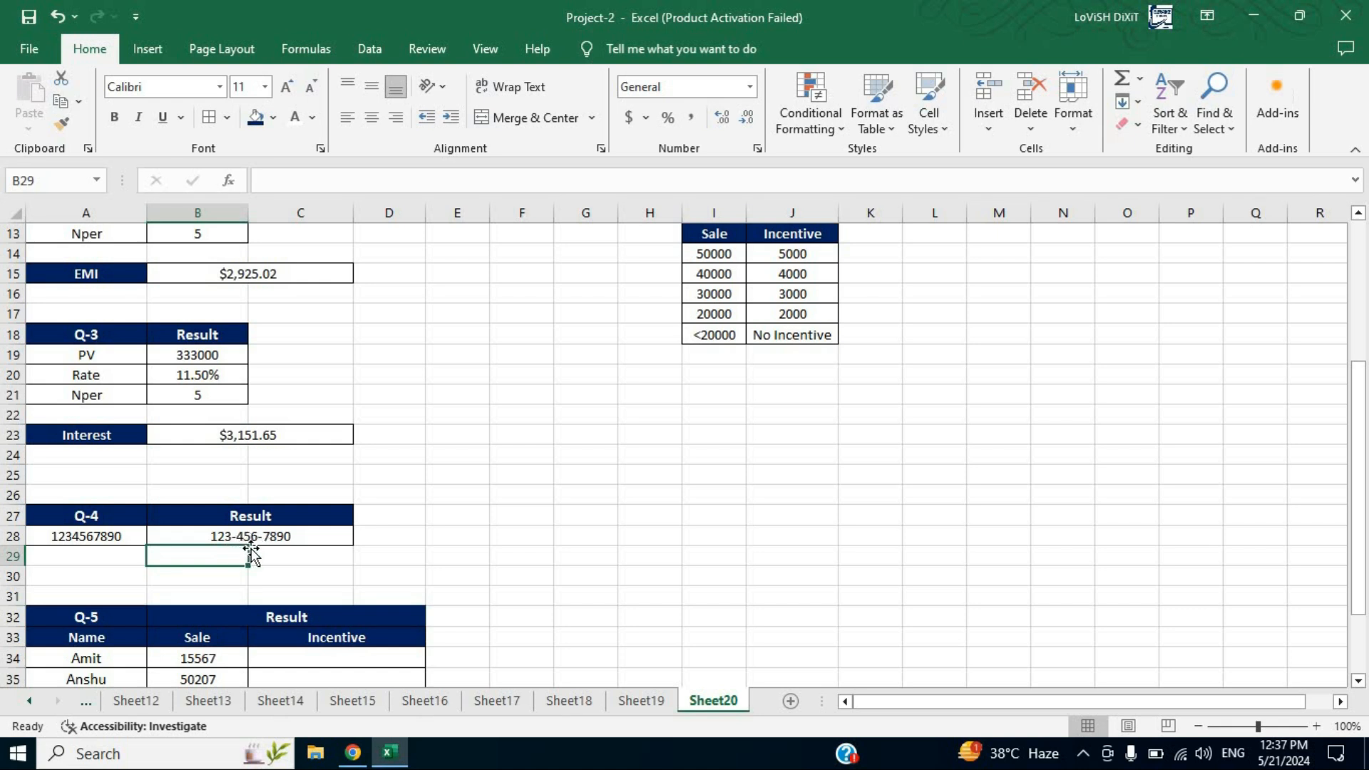
Review the B28 result formula, then read the Q-5 question and the sale-to-incentive criteria table
click(323, 536)
click(392, 529)
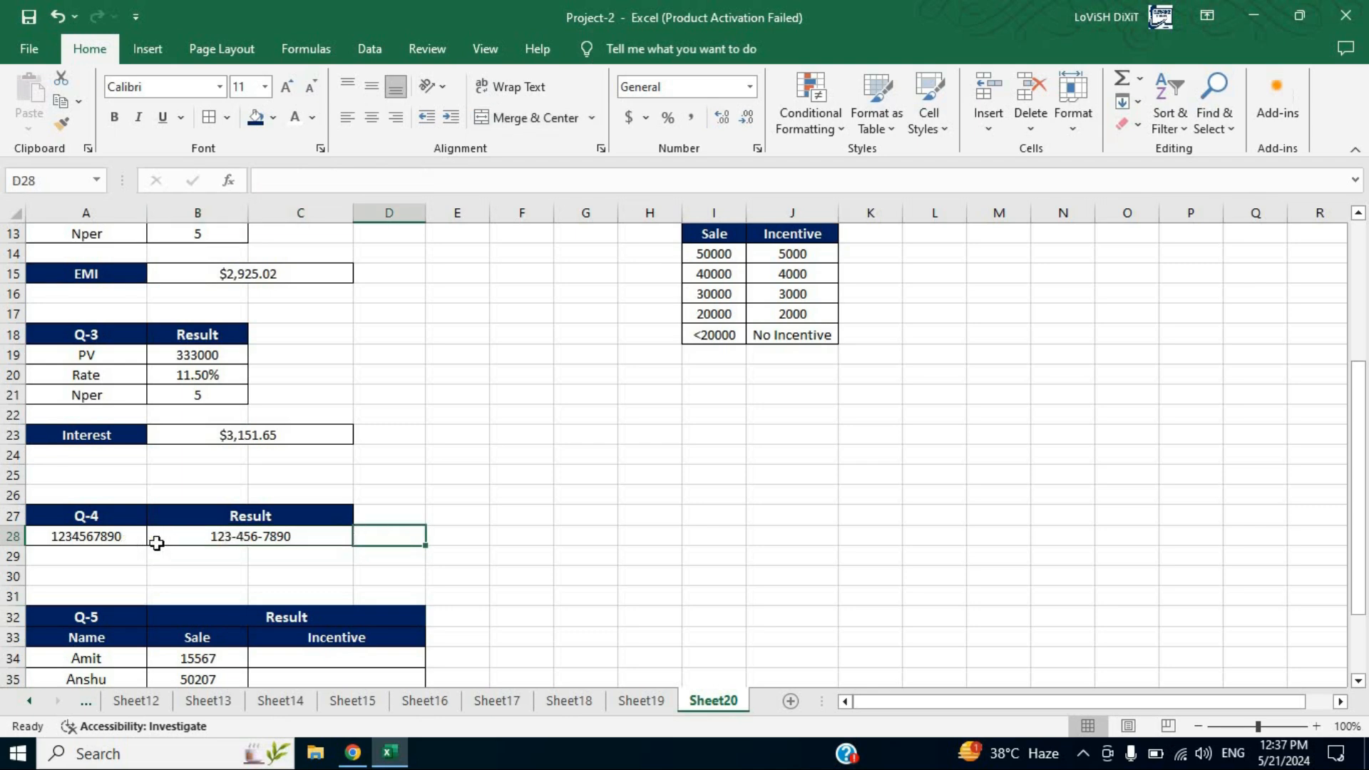
click(299, 535)
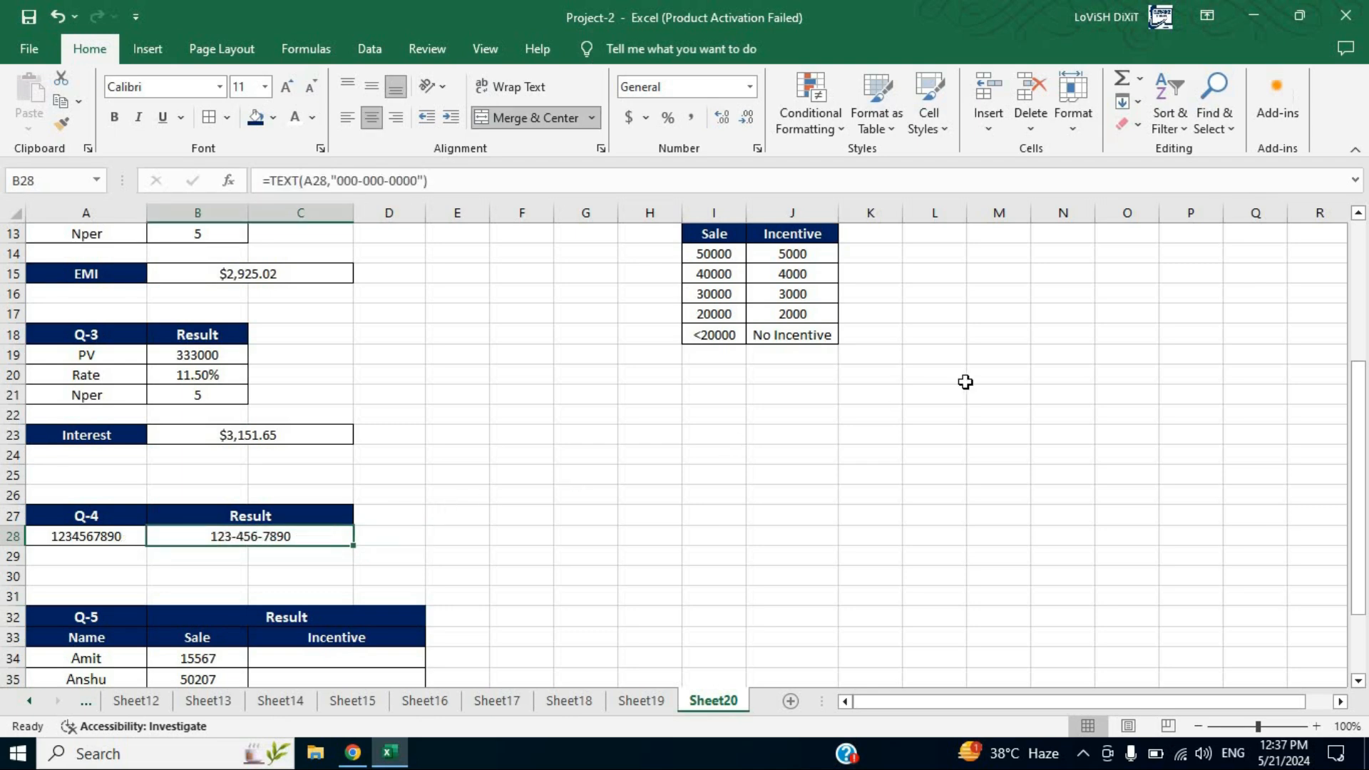
scroll(962, 383, up, 4)
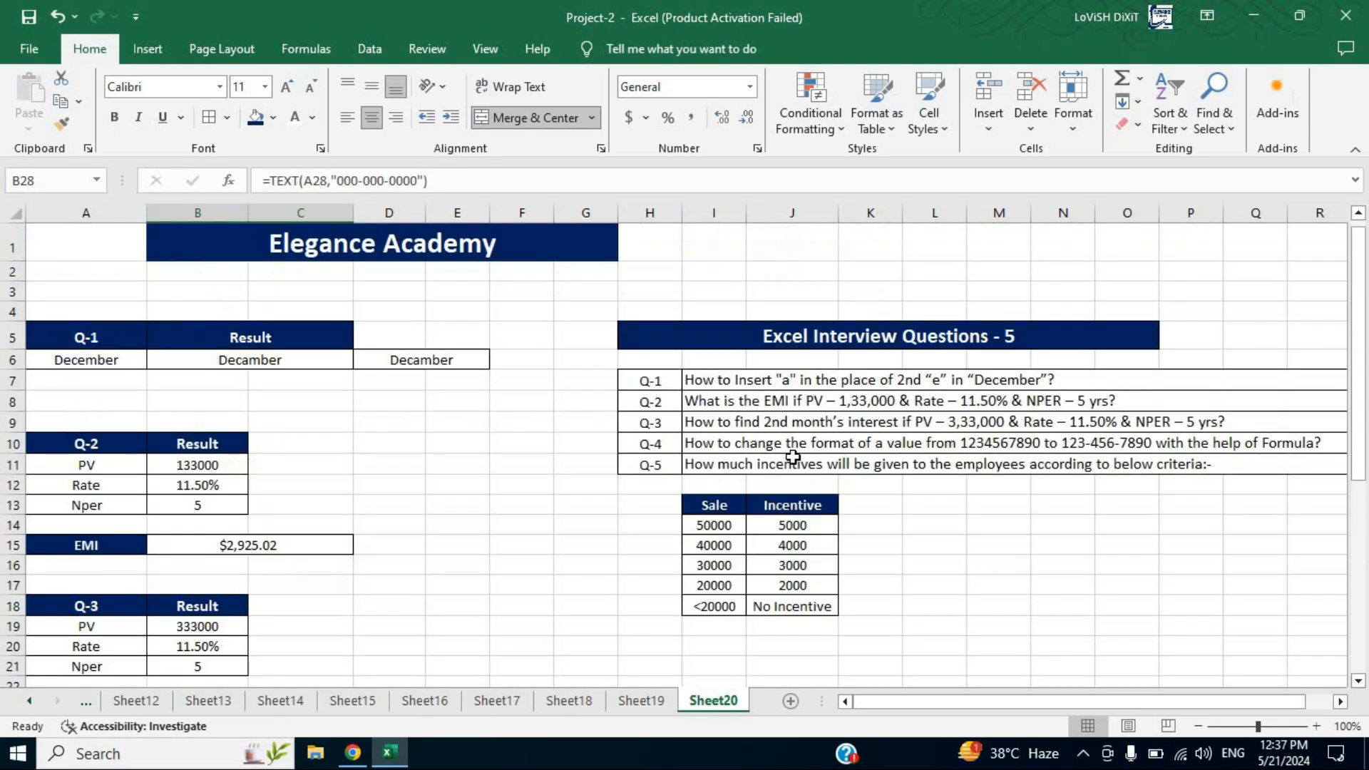
click(931, 442)
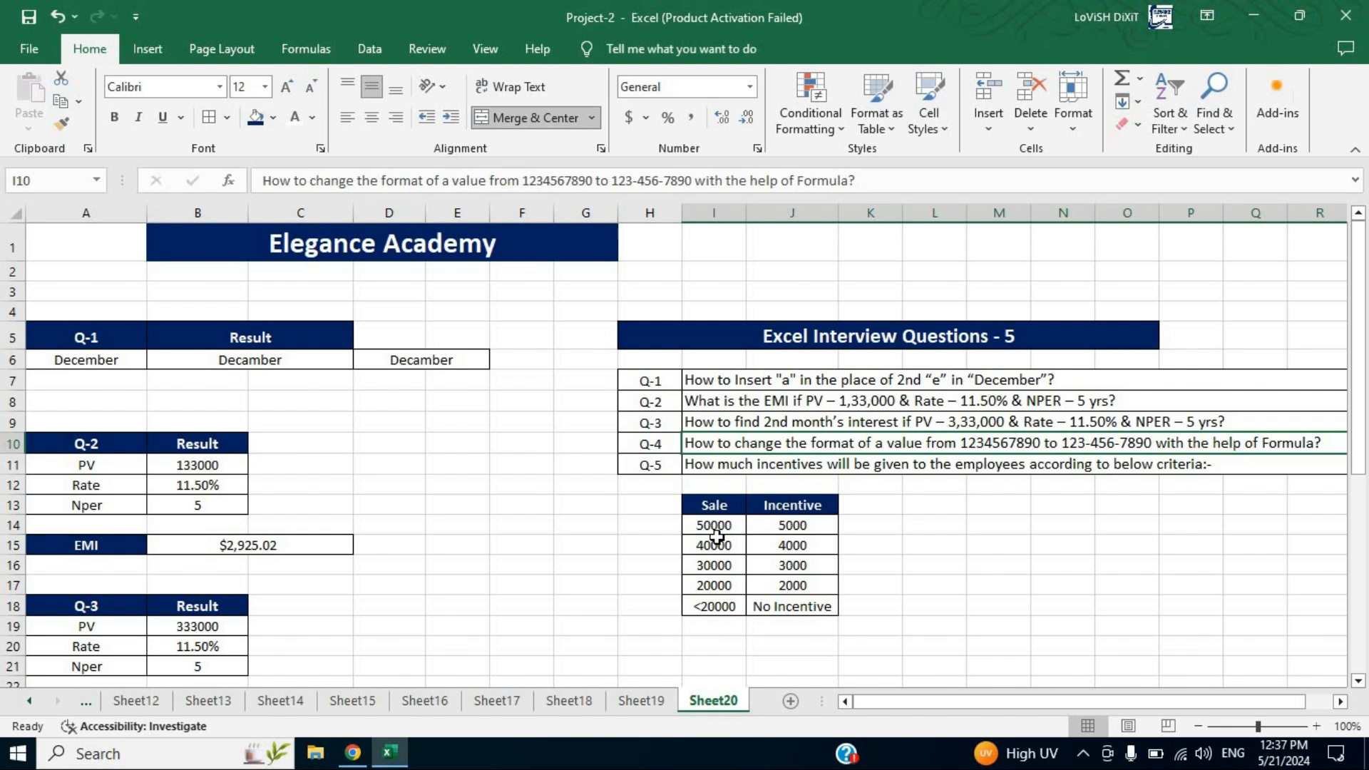
click(806, 528)
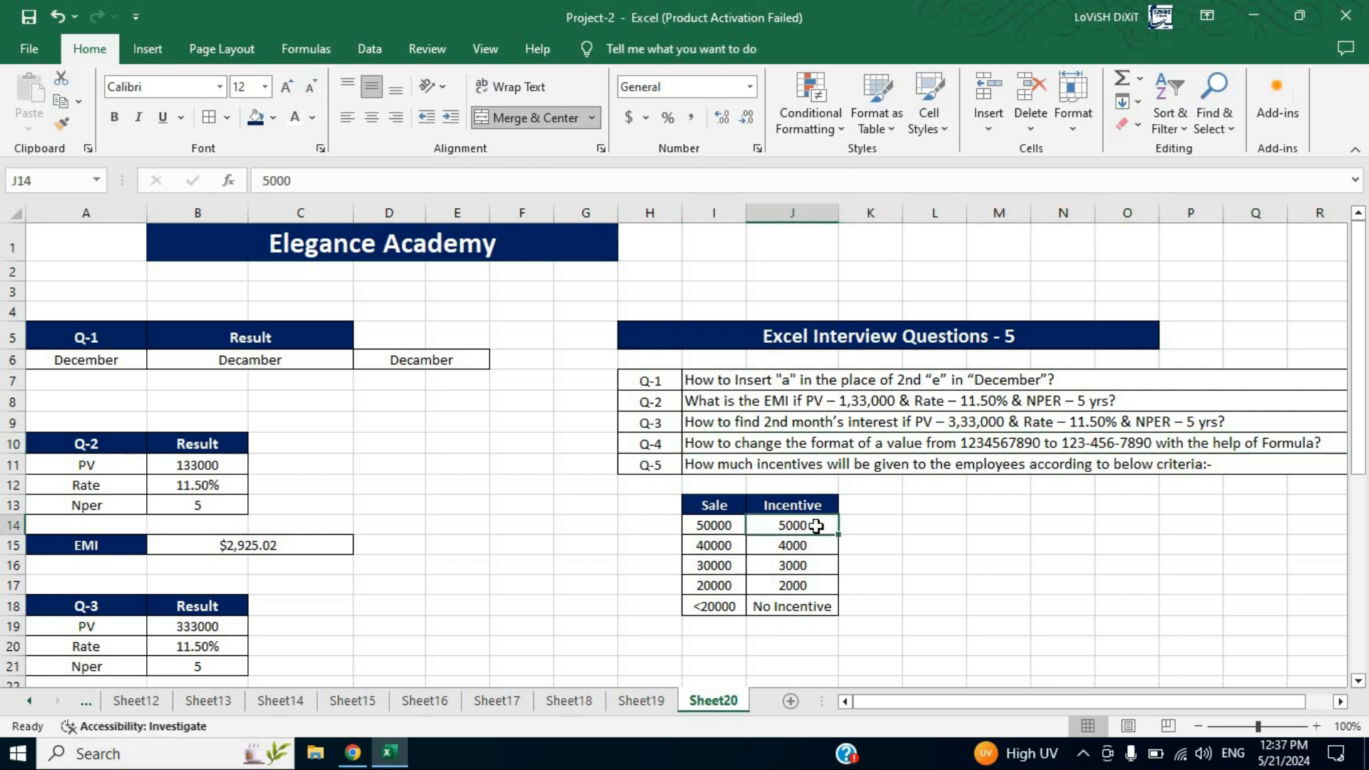
click(717, 552)
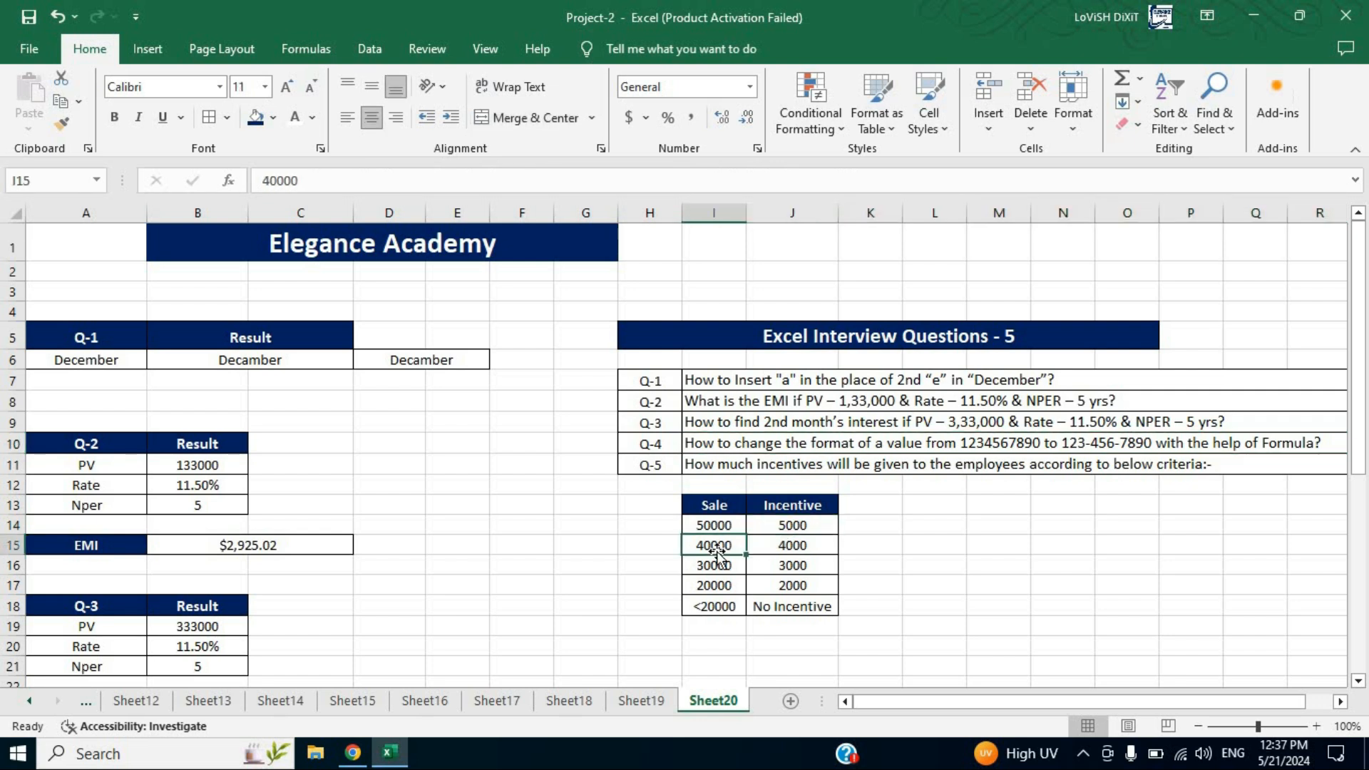
click(809, 547)
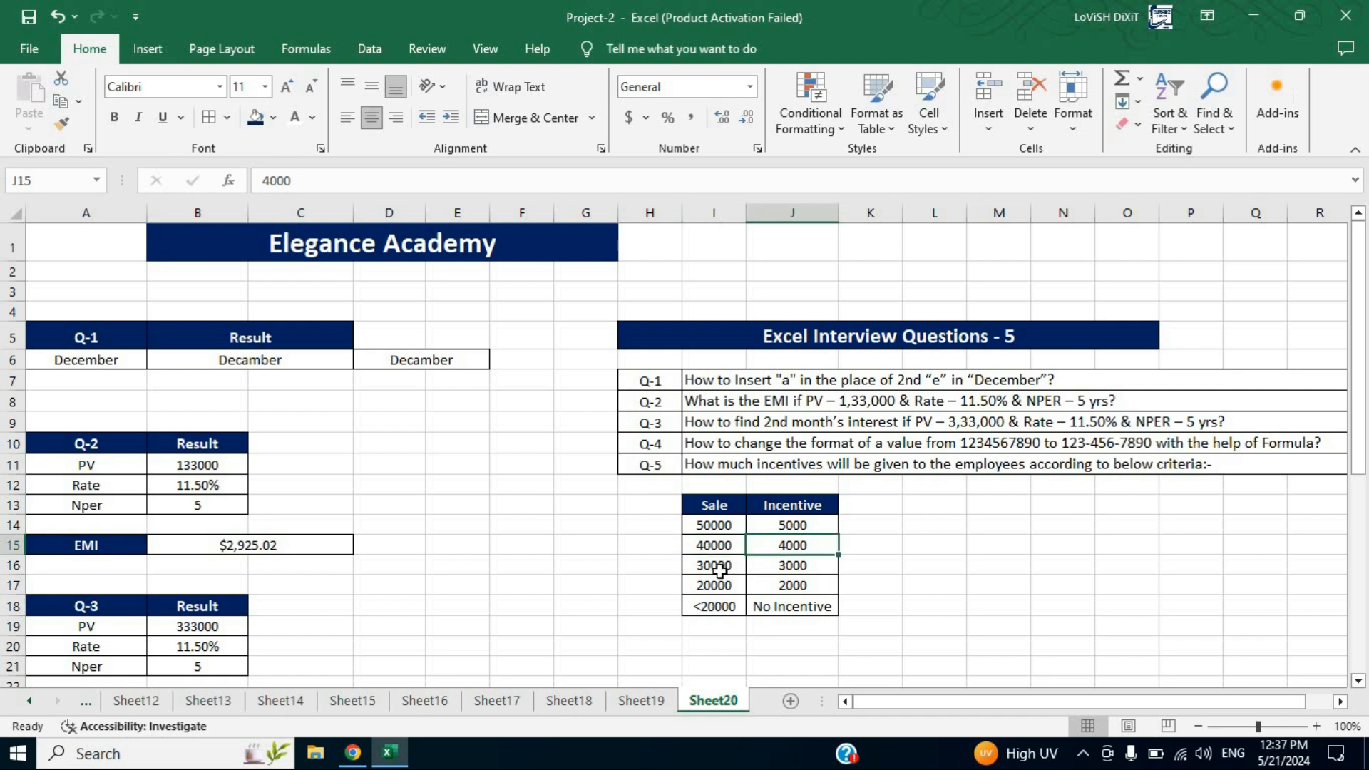
click(817, 567)
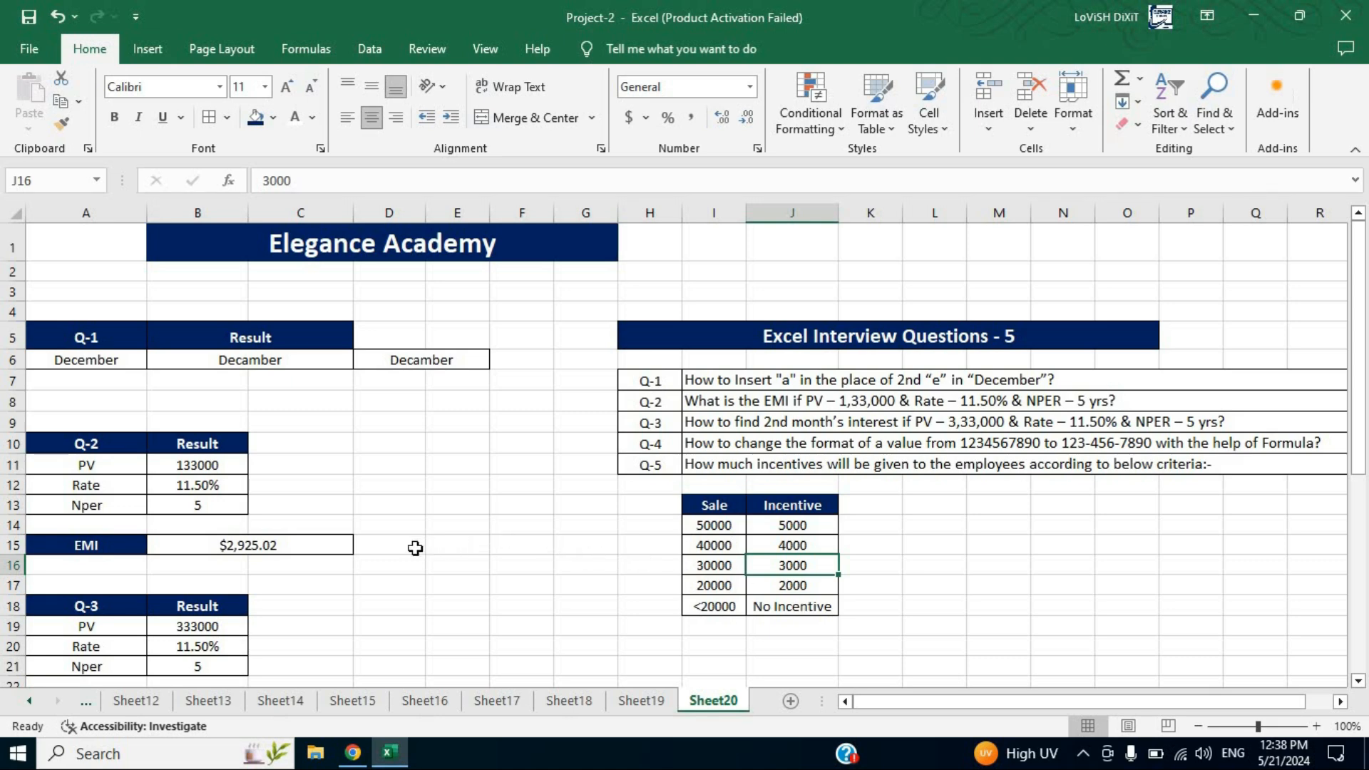
In C34, begin a nested IF formula giving 5000 when the sale exceeds 50000: =IF(B34>50000,5000,
scroll(410, 549, down, 6)
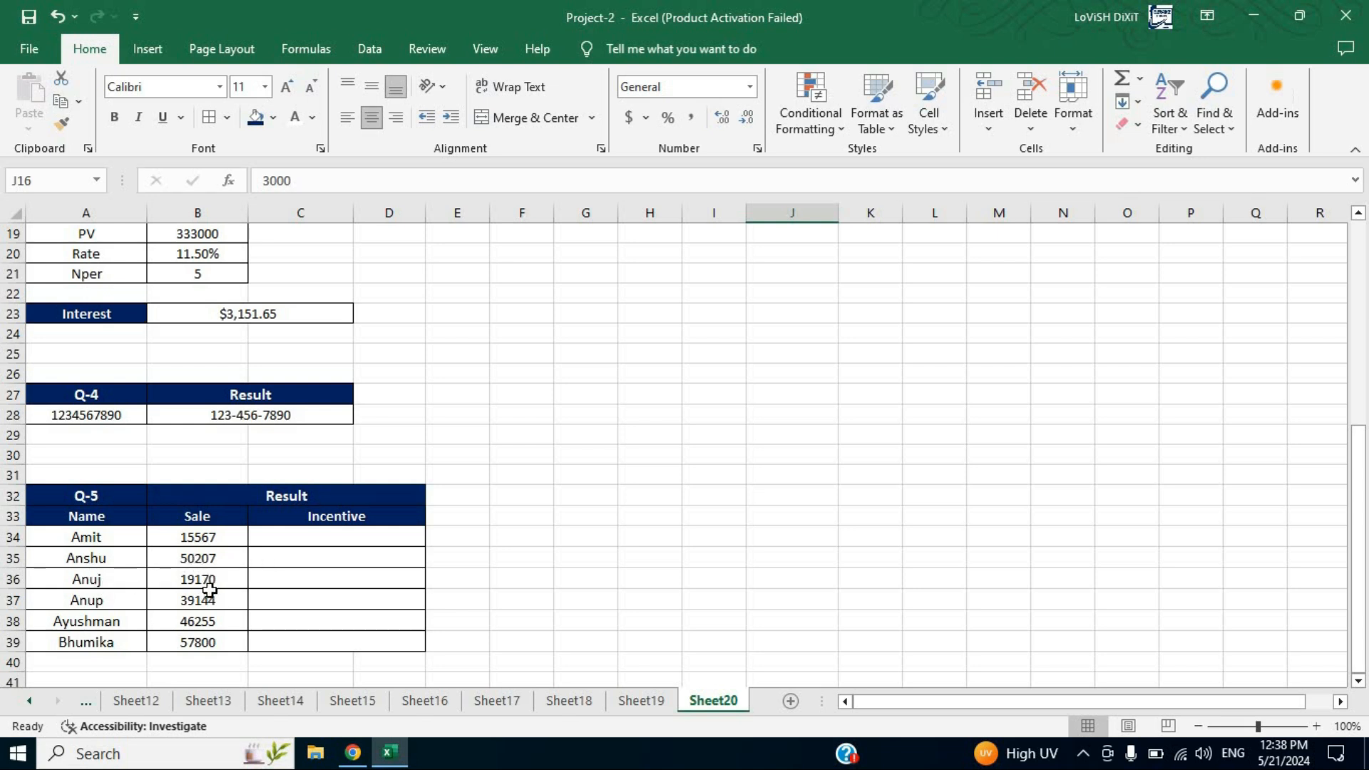
click(292, 542)
text(=)
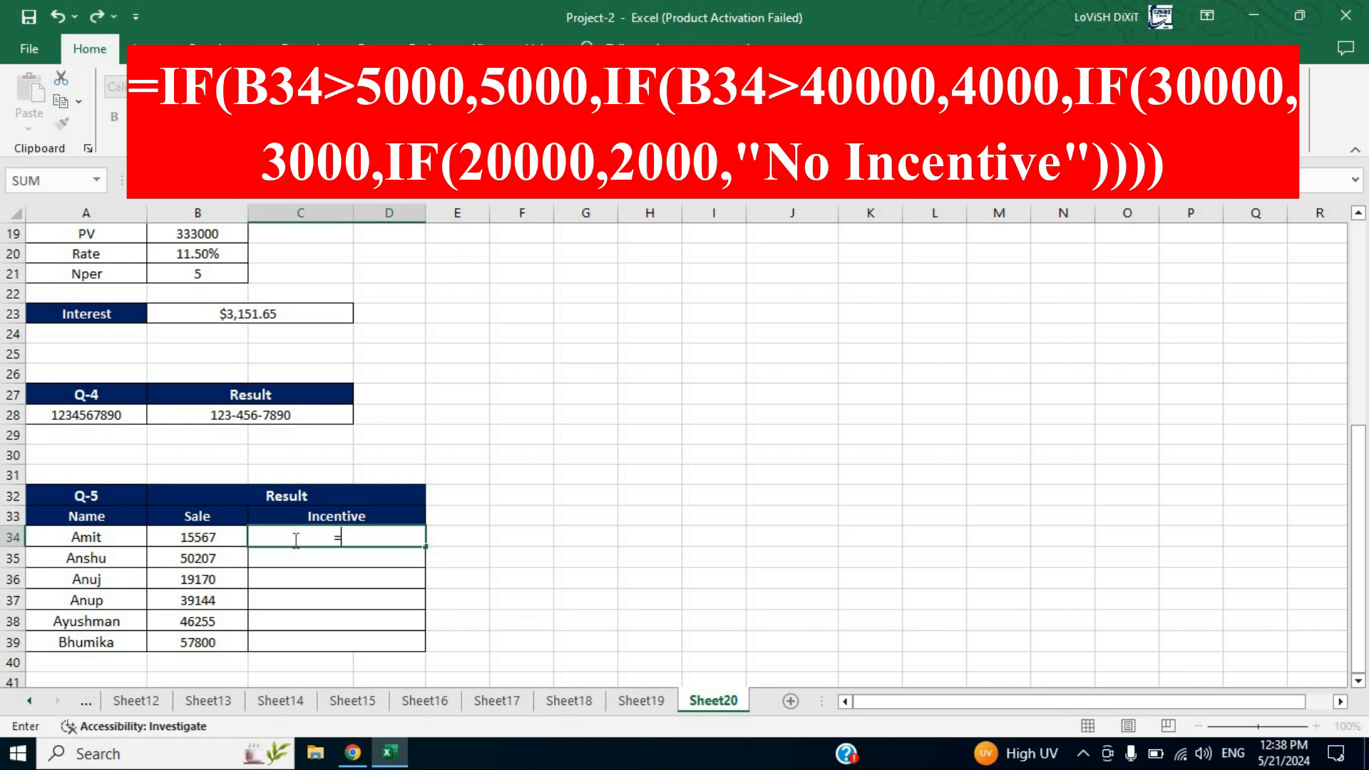
text(if)
key(Tab)
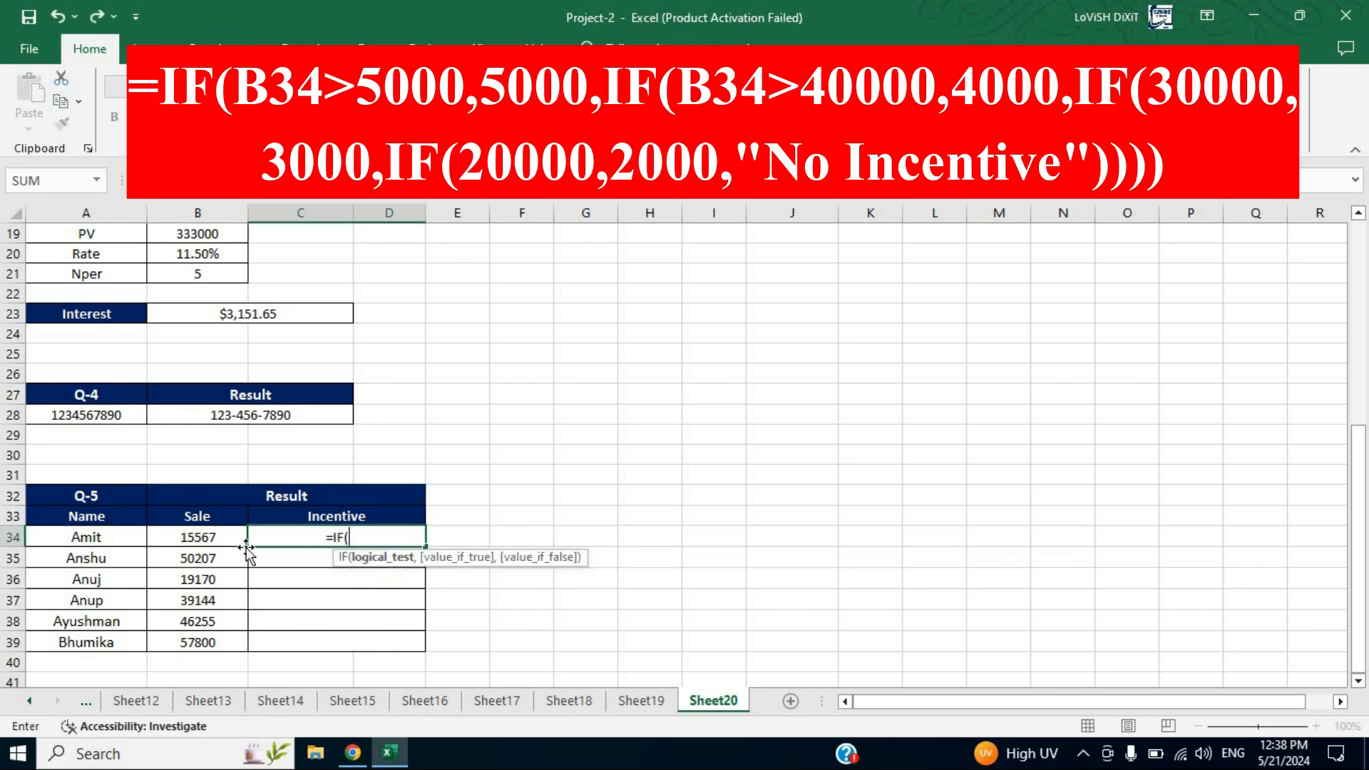
click(214, 540)
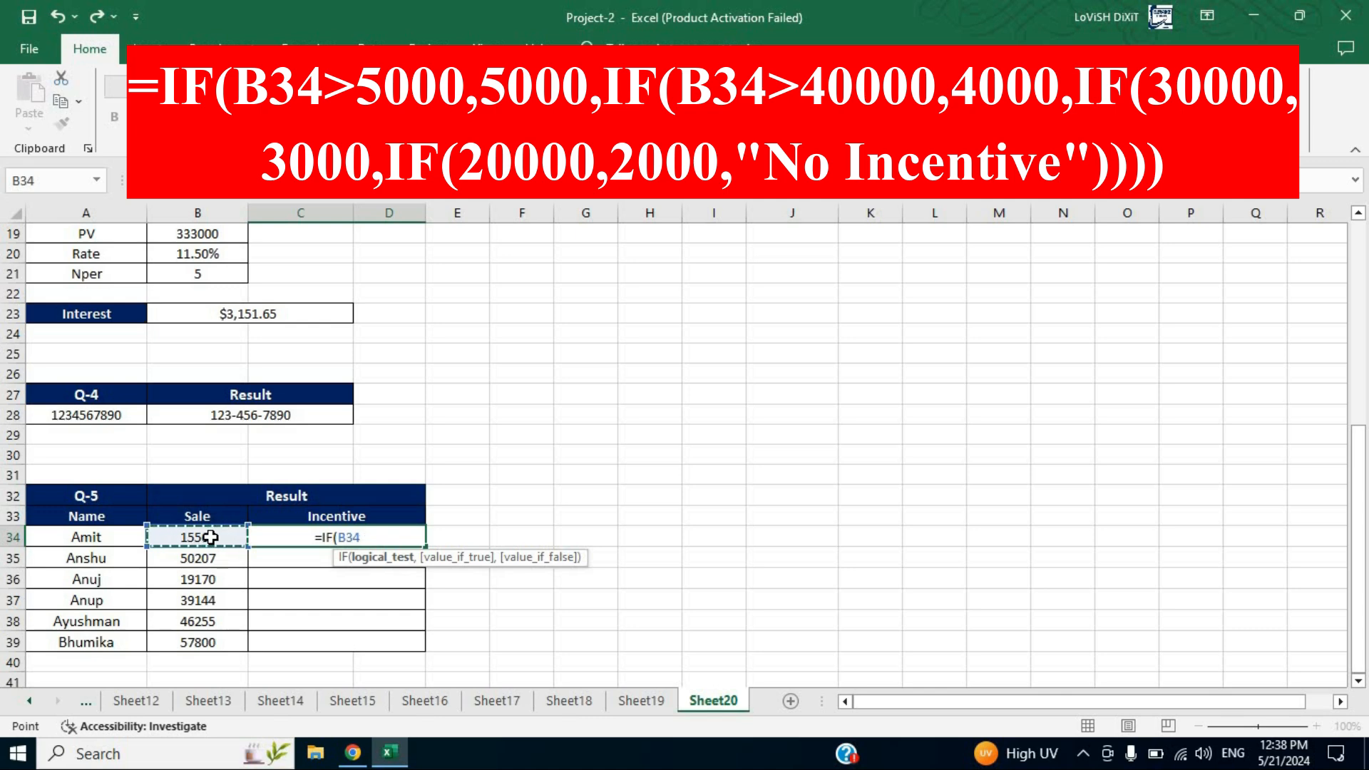
scroll(927, 421, up, 4)
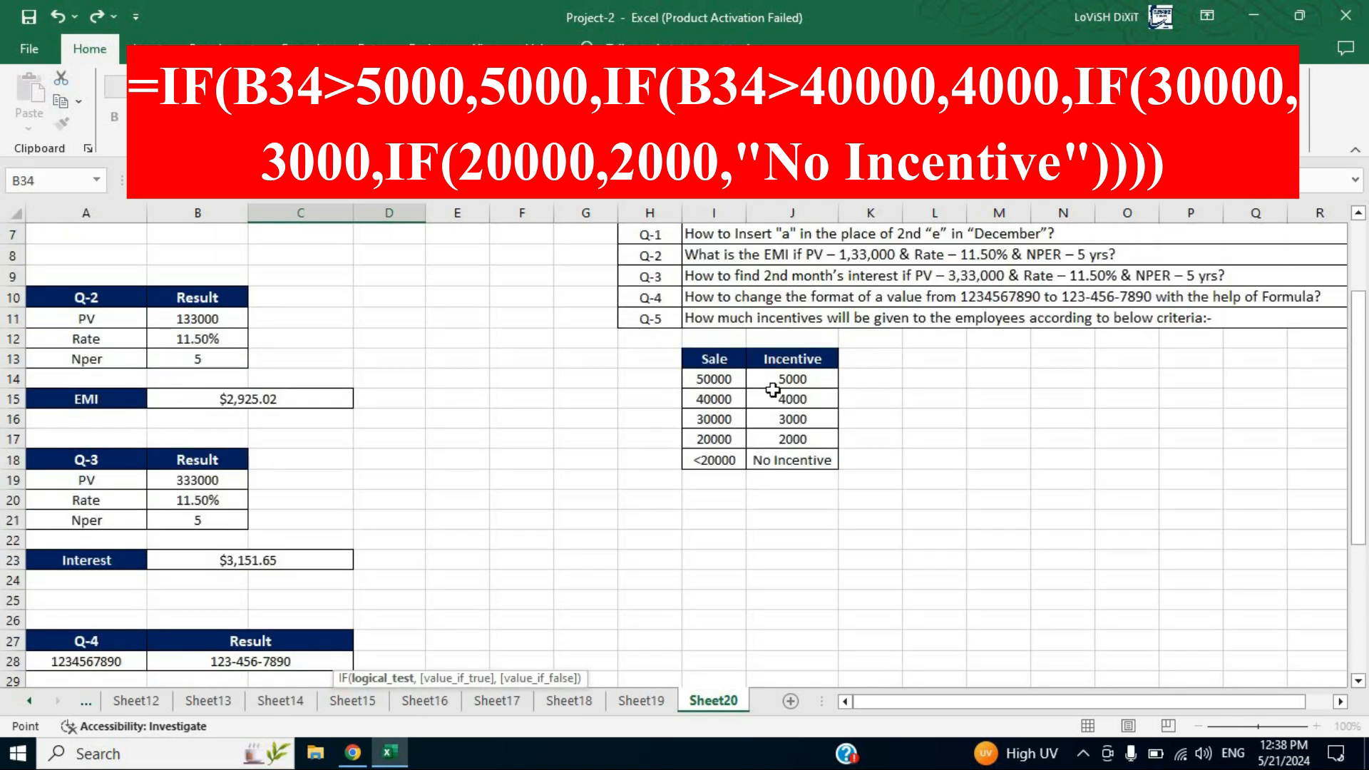
scroll(535, 510, down, 3)
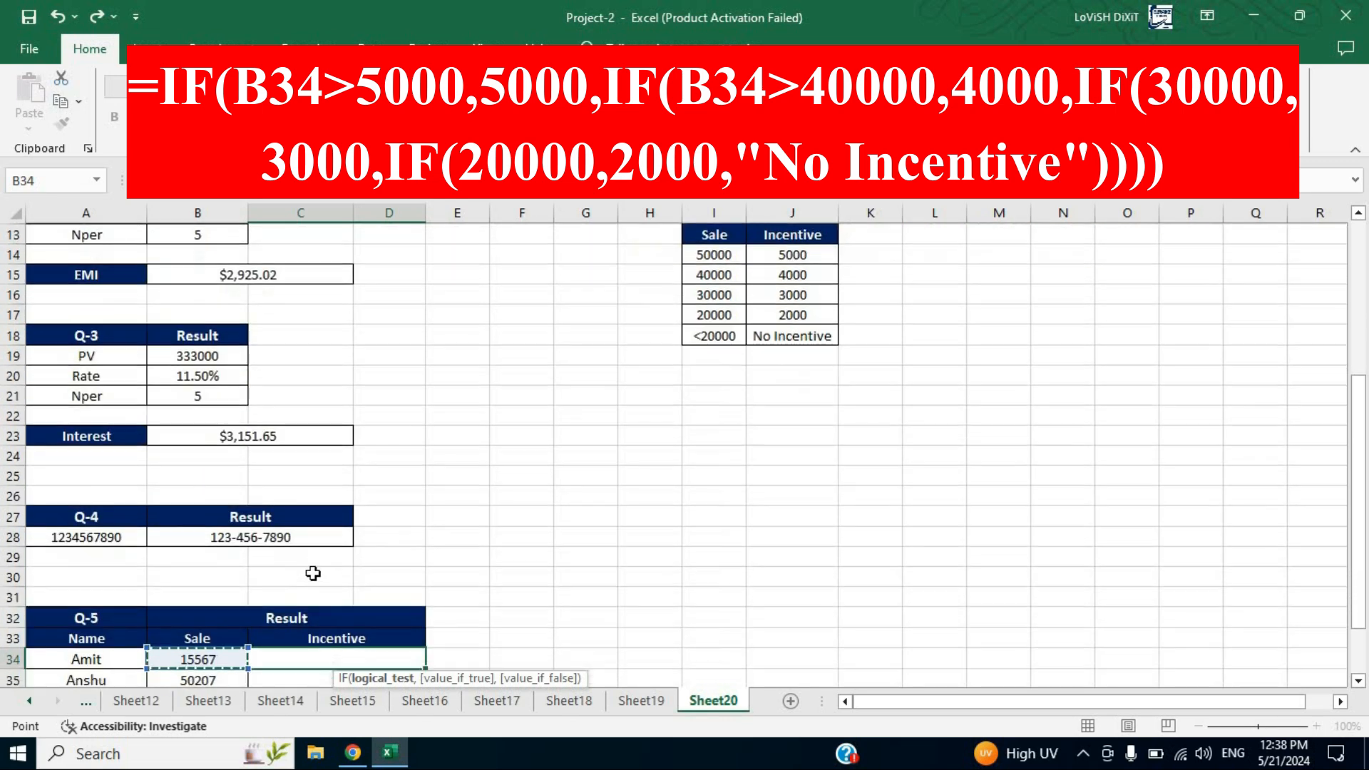
text(>)
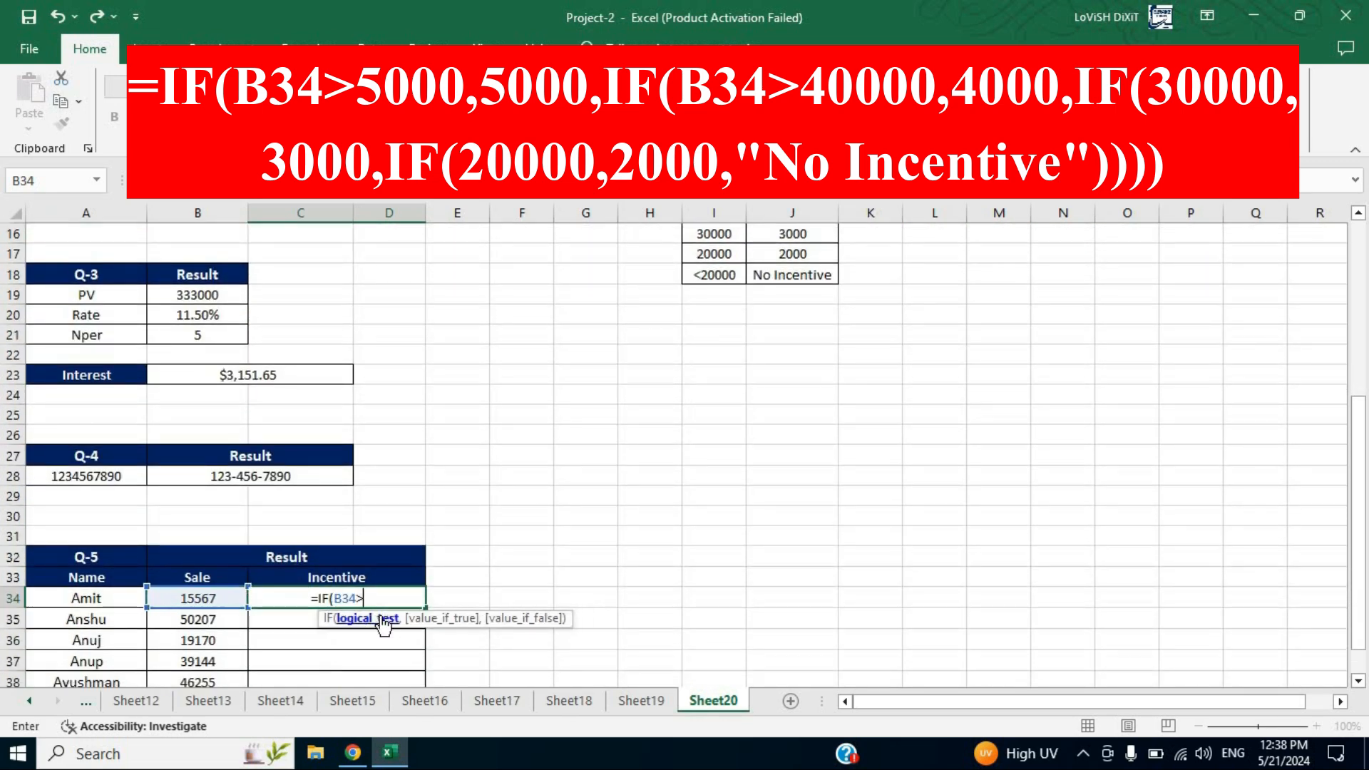
text(50000)
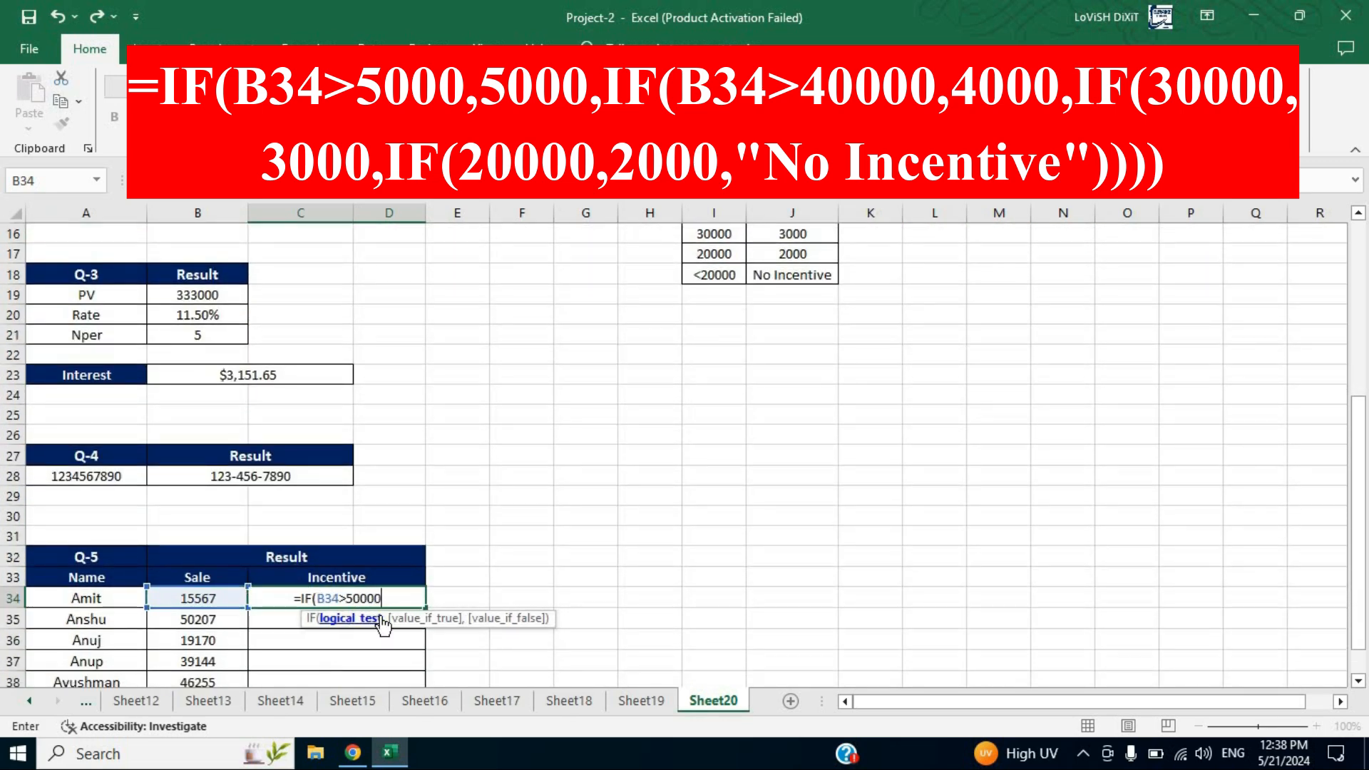
text(,)
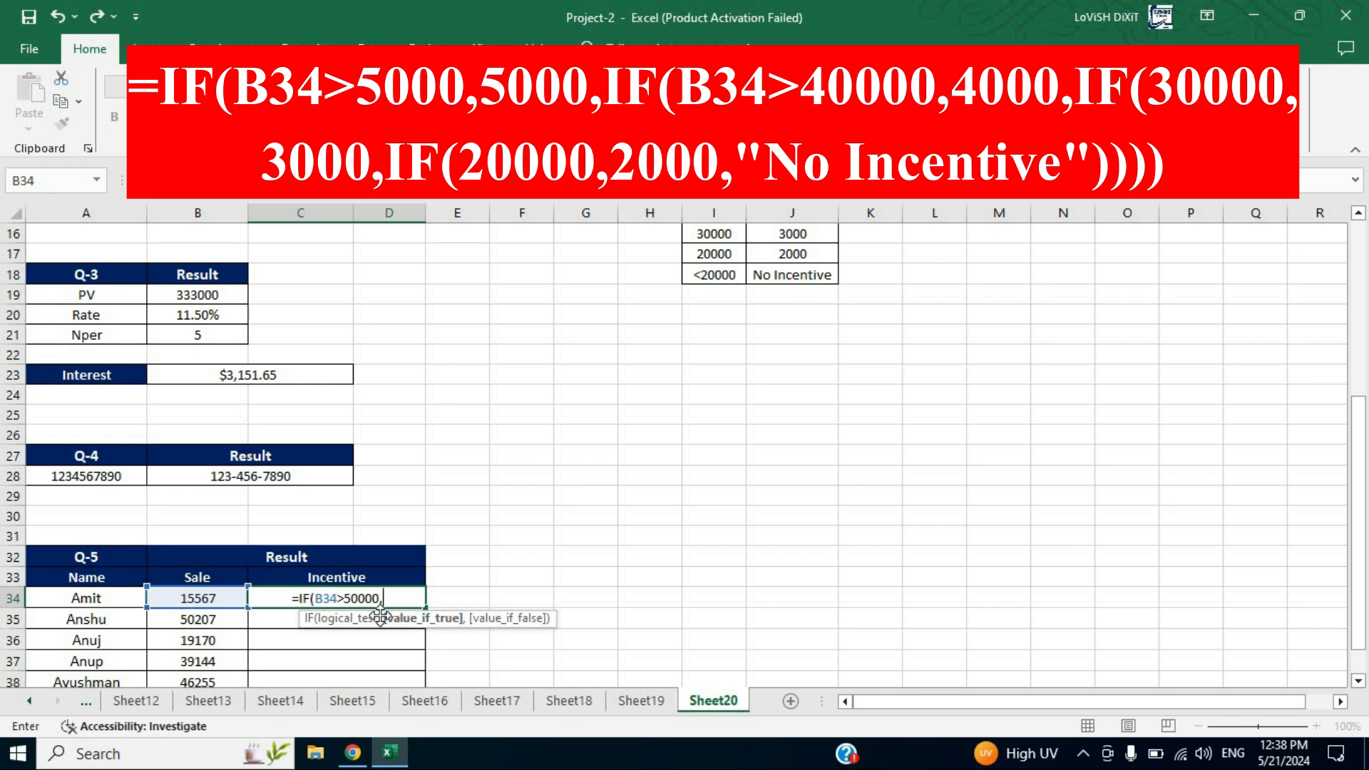
text(5000)
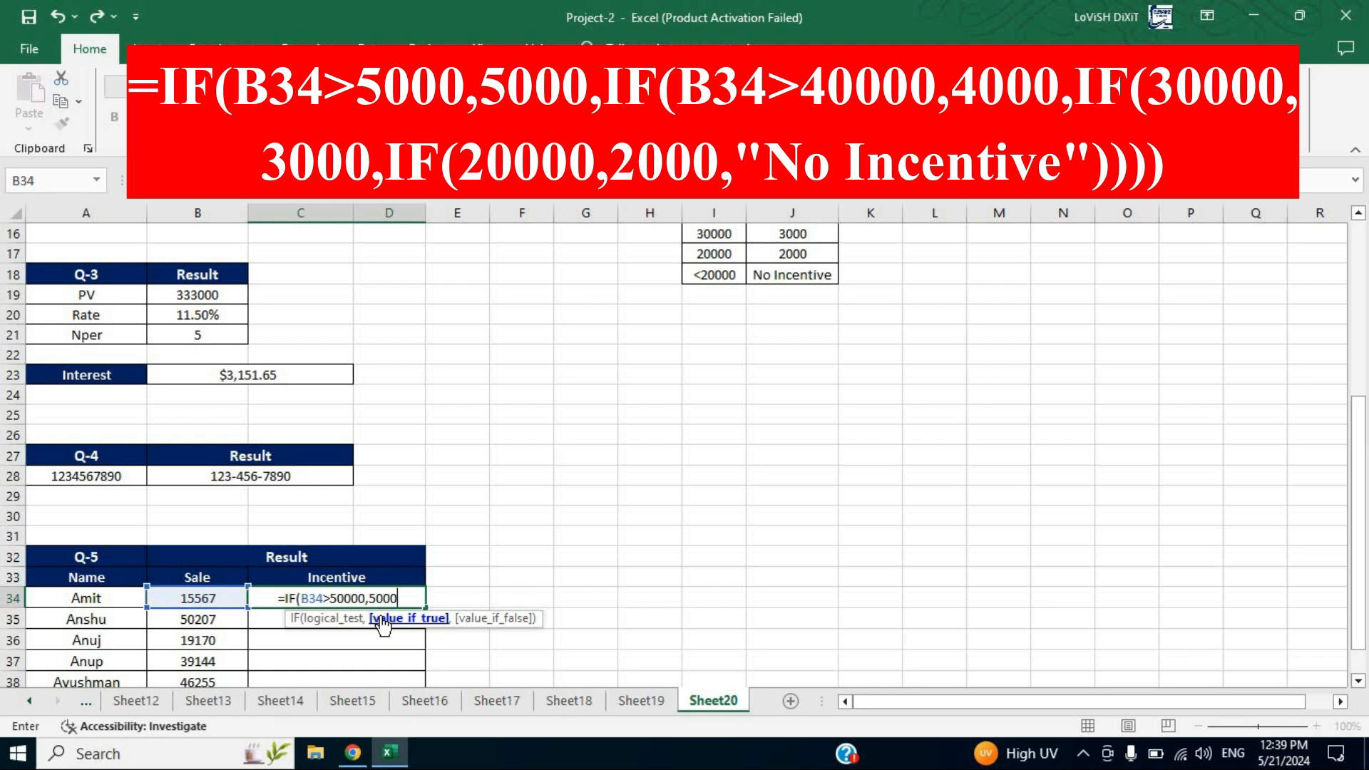
text(,)
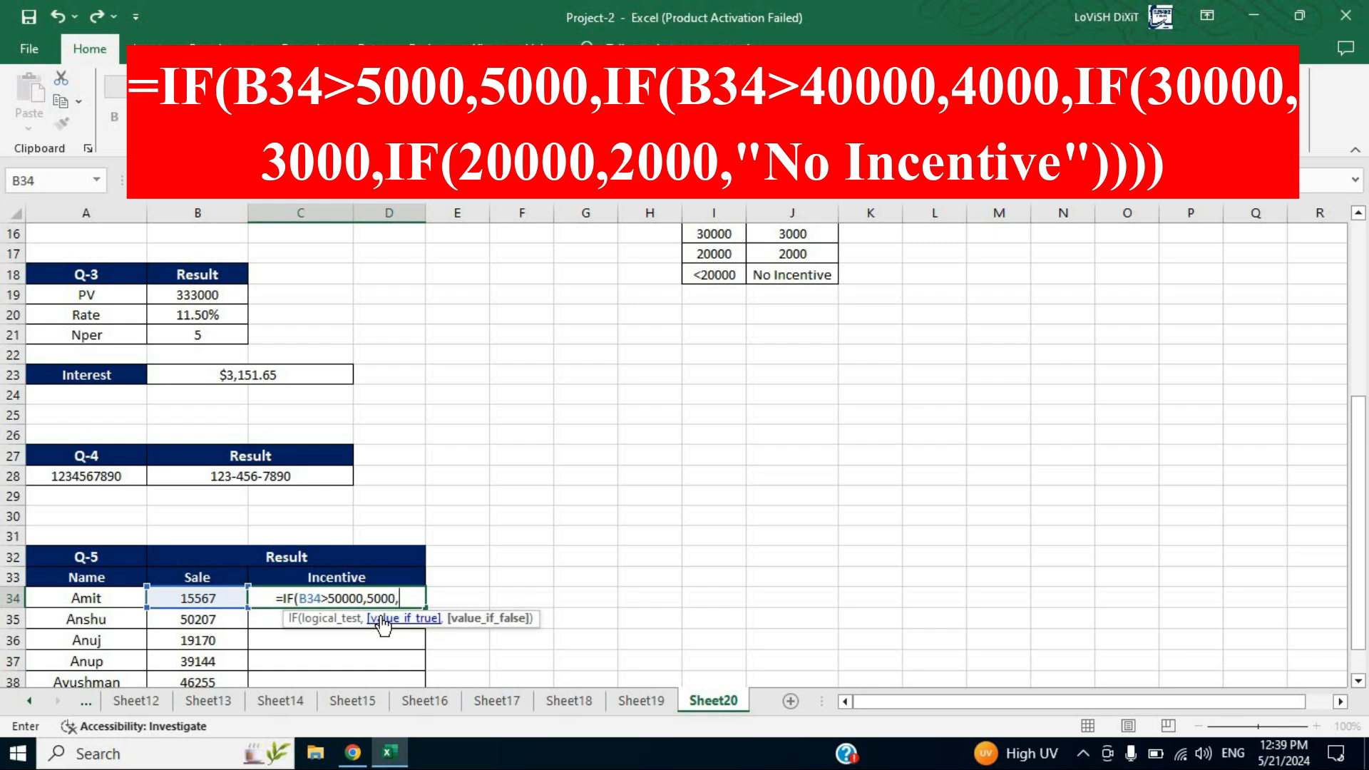
text(IF()
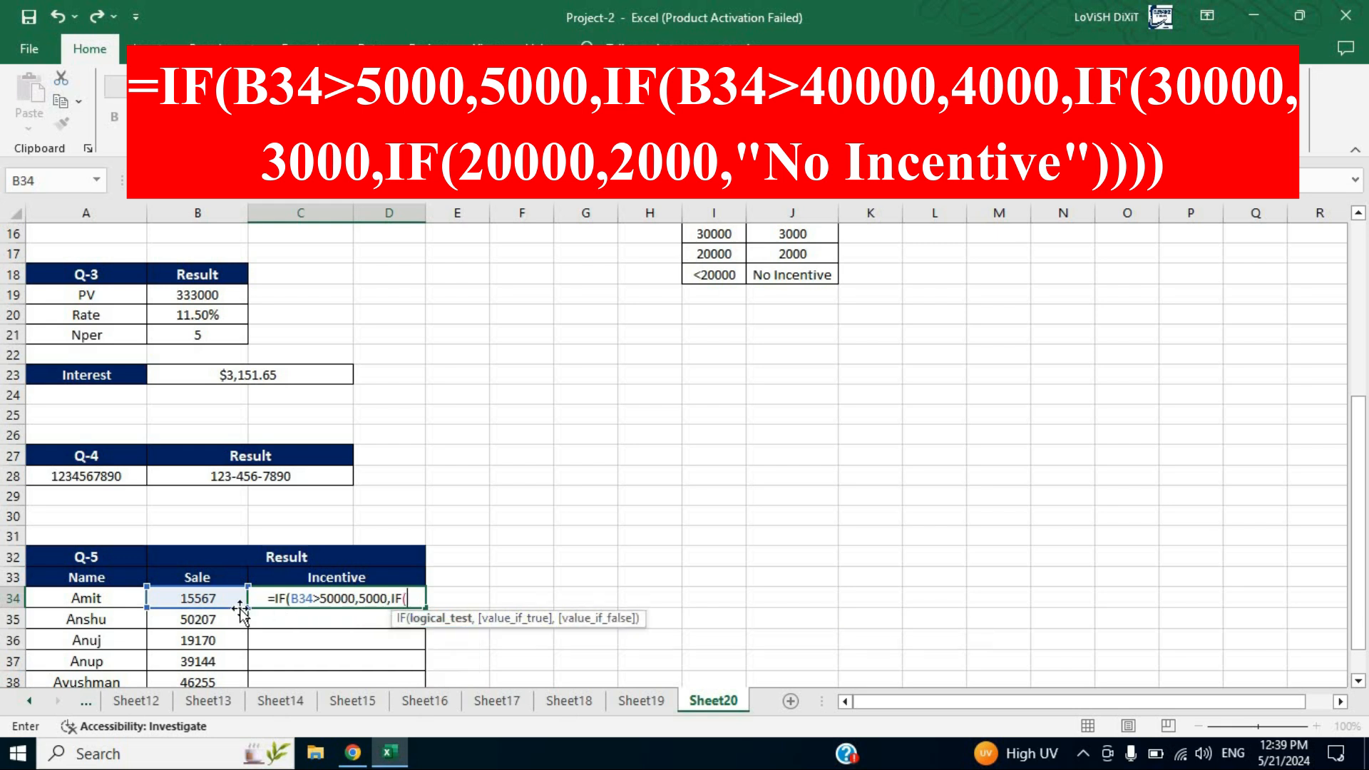
Extend the formula with nested tiers IF(B34>40000,4000, and IF(B34>30000,3000 for the next incentive levels
click(205, 598)
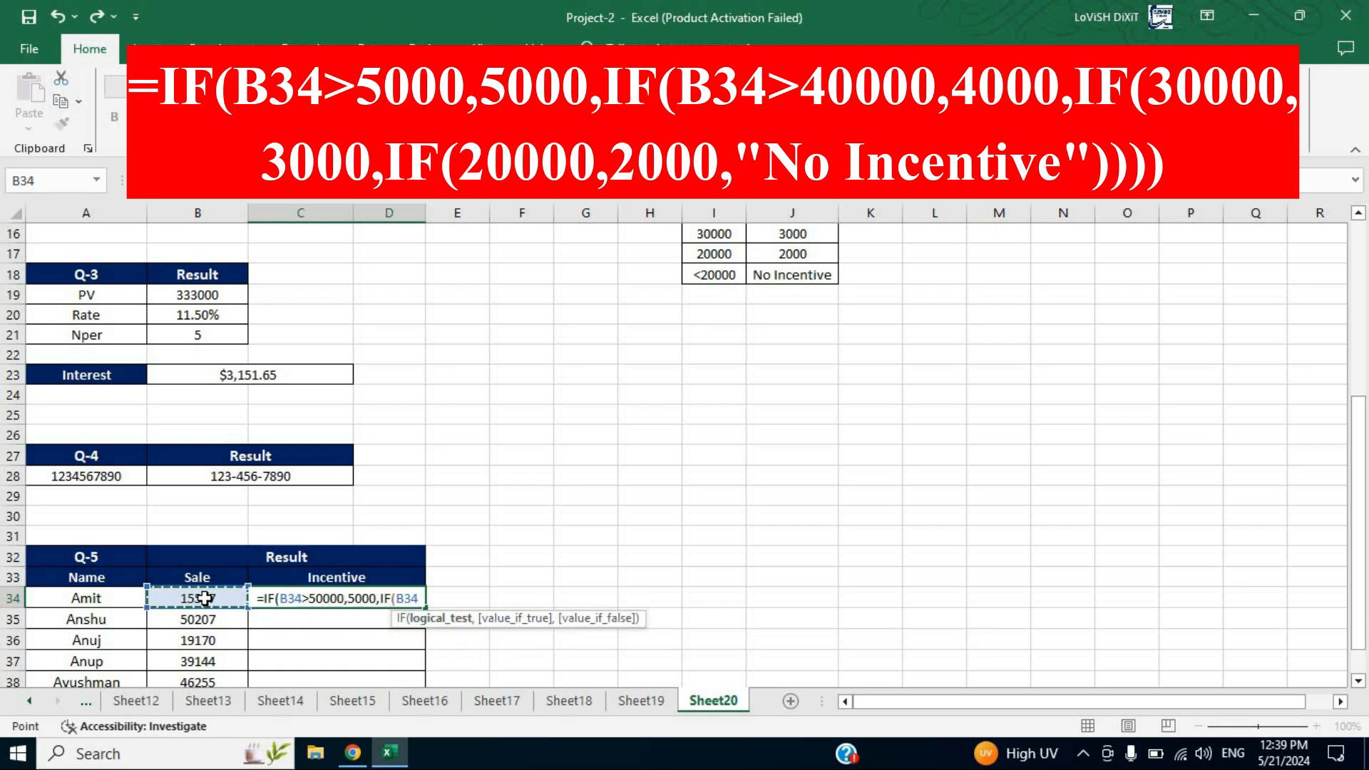
text(>)
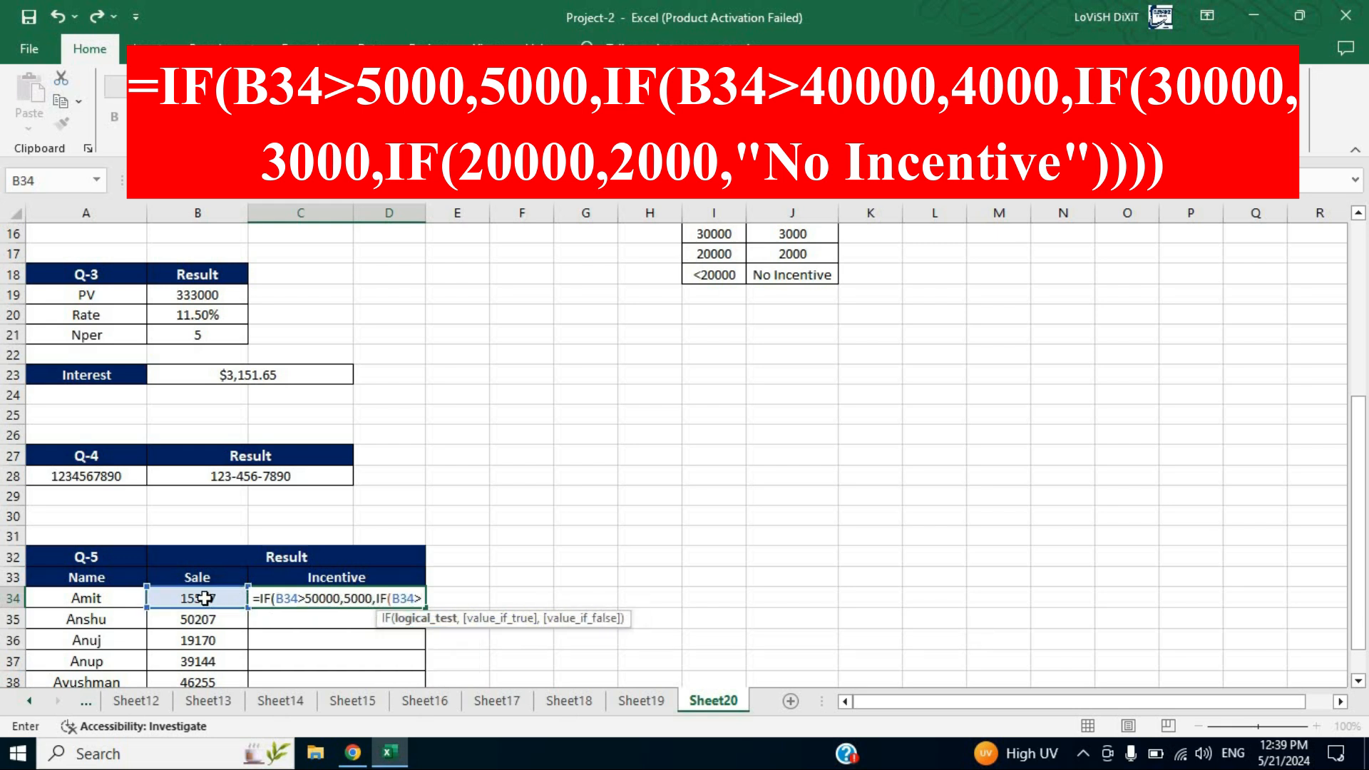
text(4)
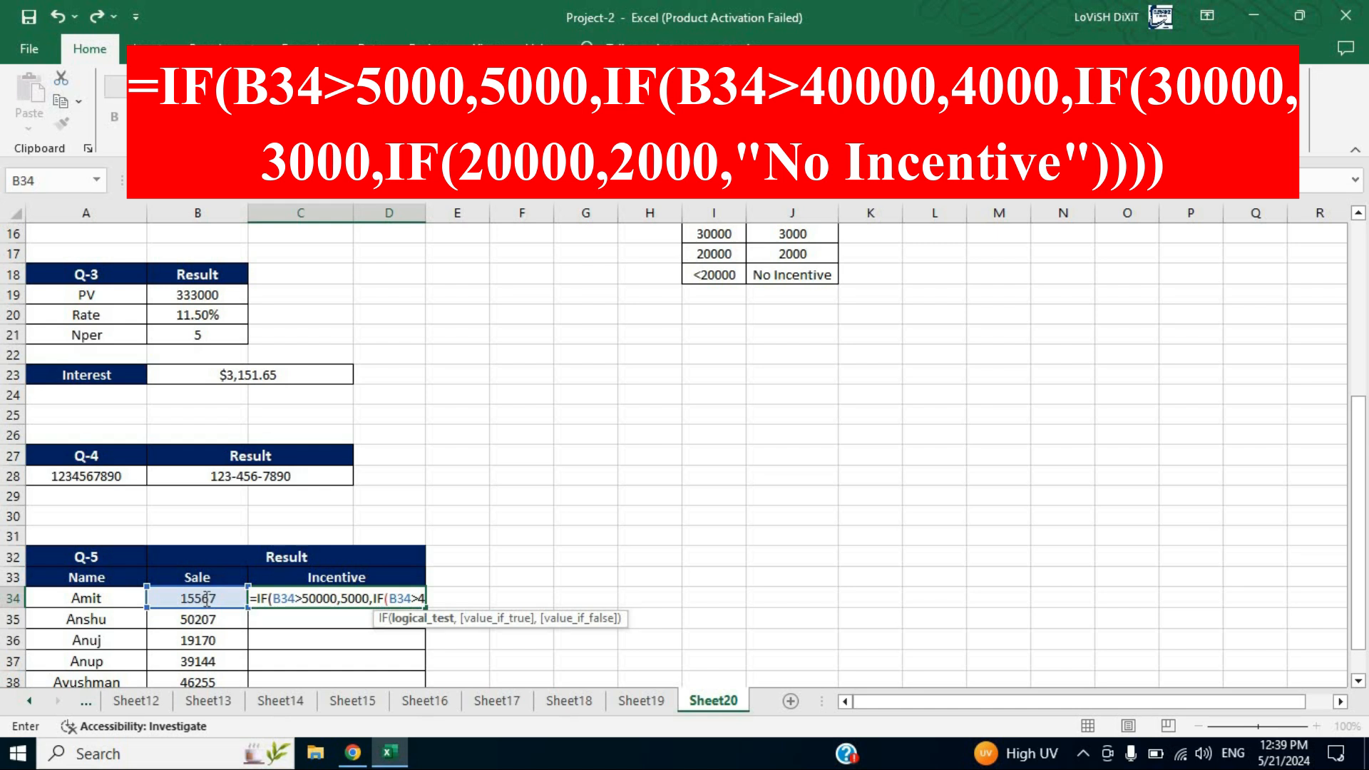
text(0000,)
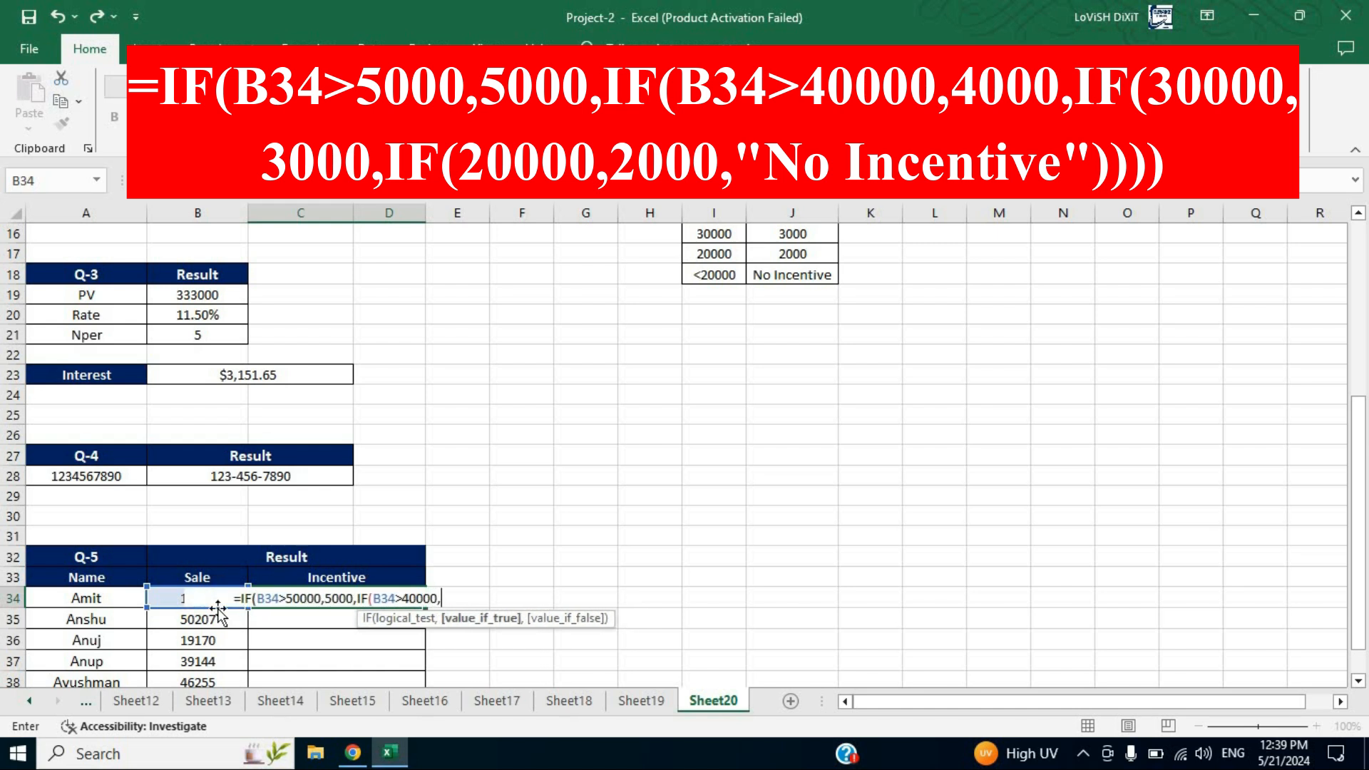
text(4000)
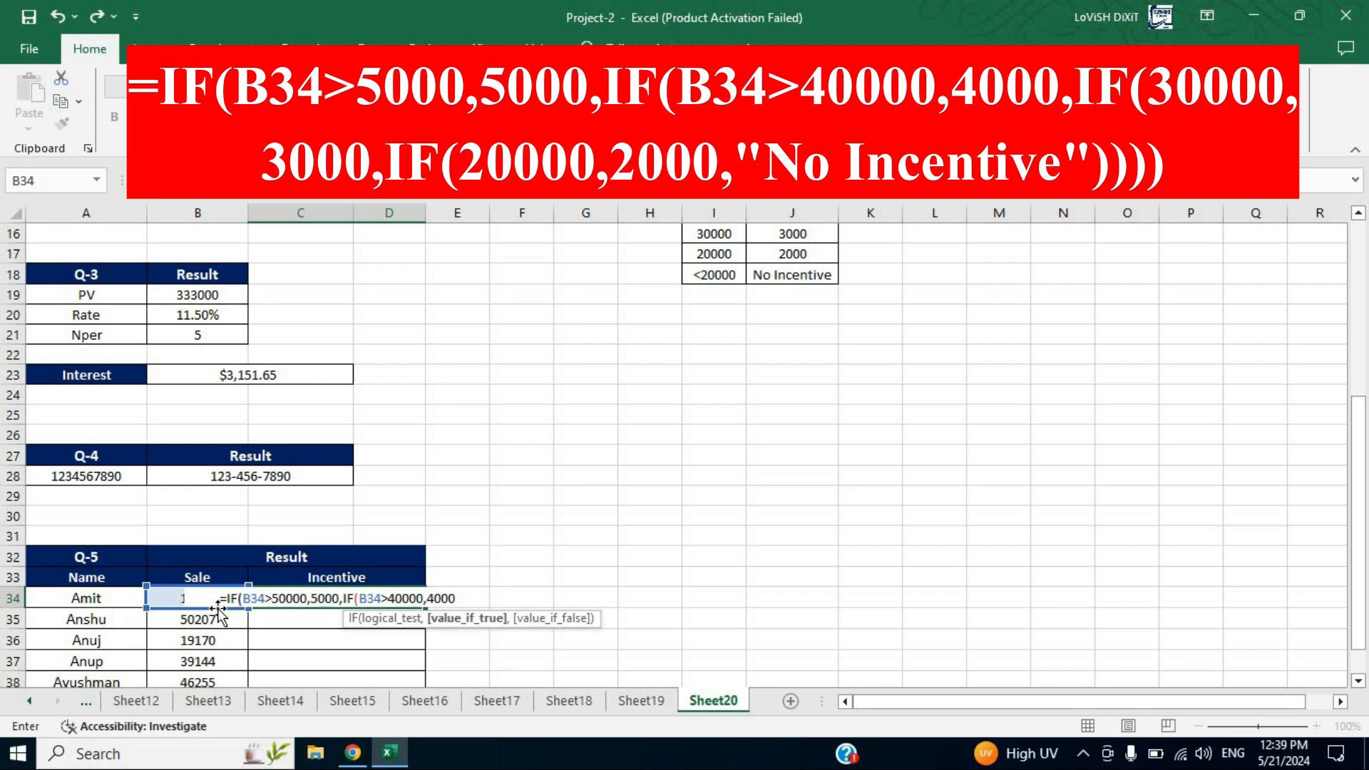
text(,)
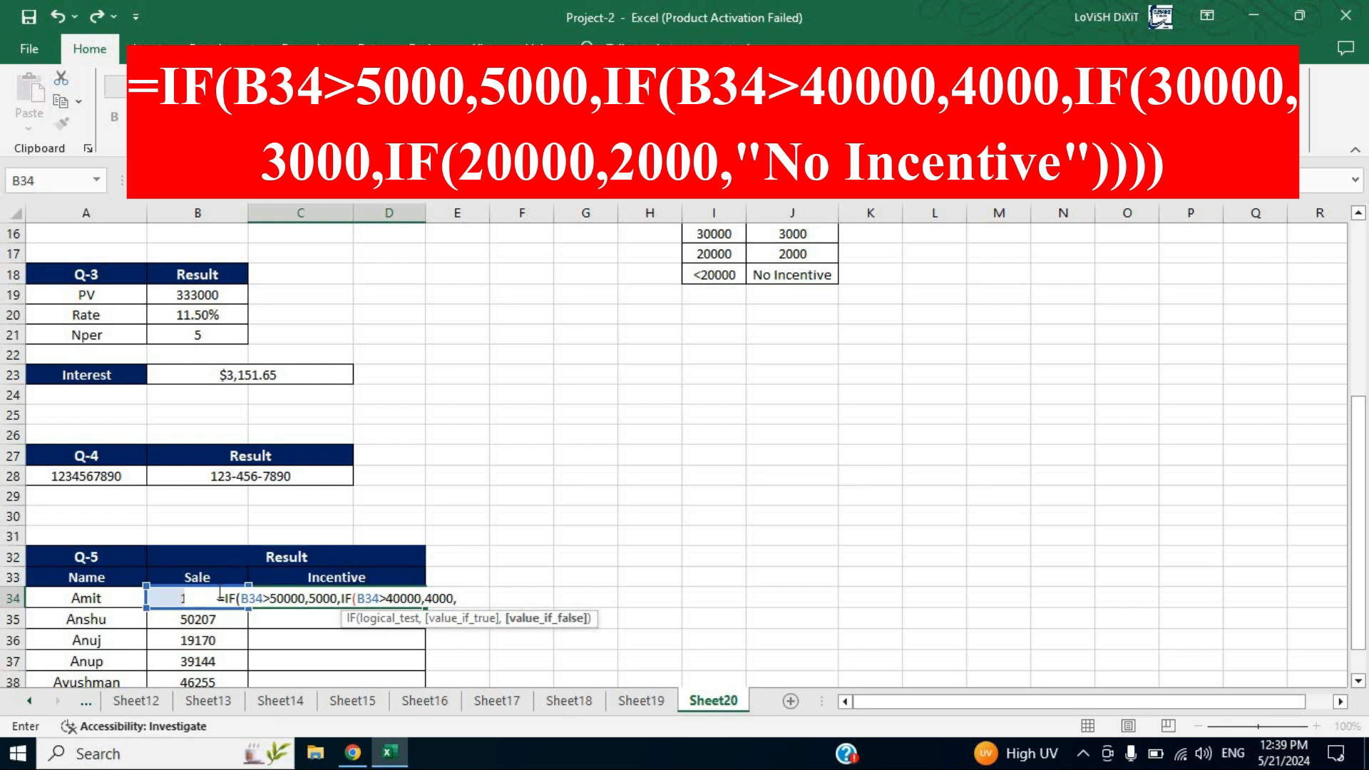
text(IF()
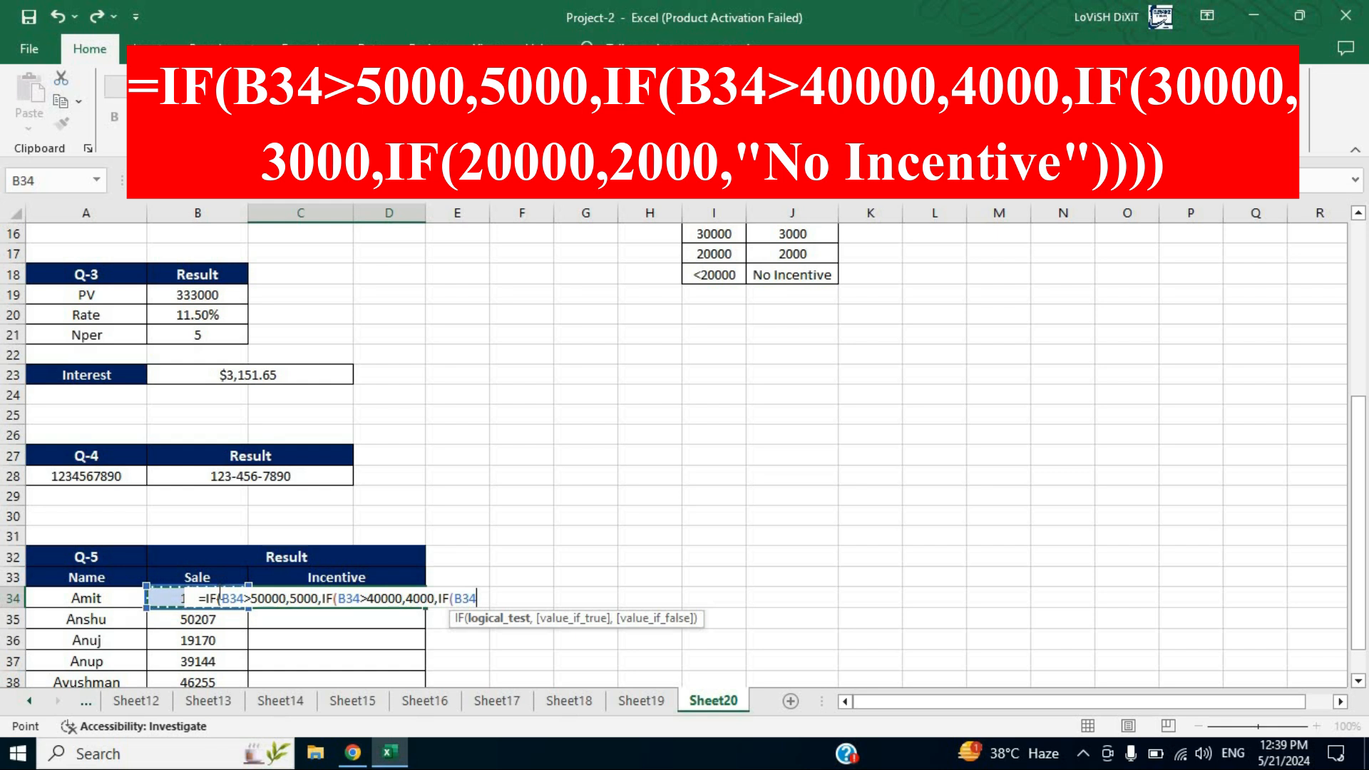
text(B34>)
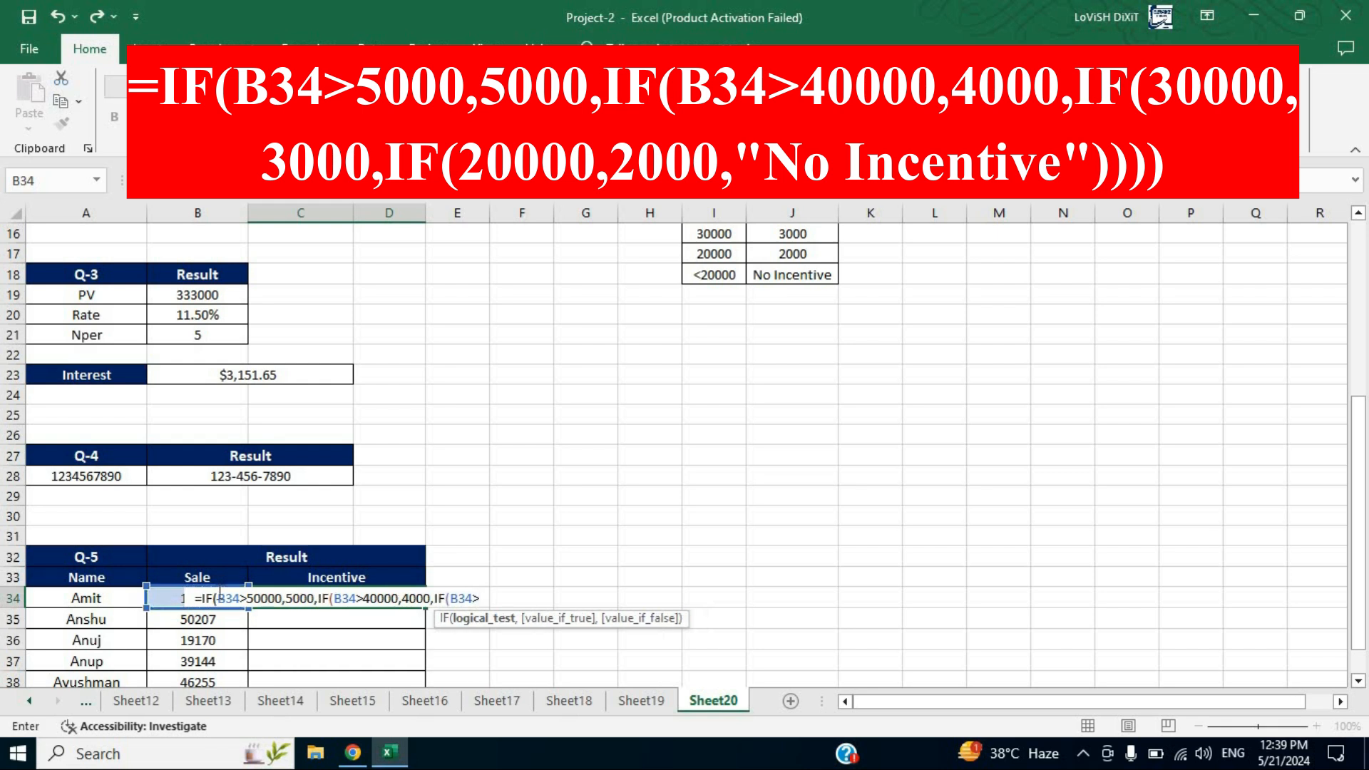
text(30000)
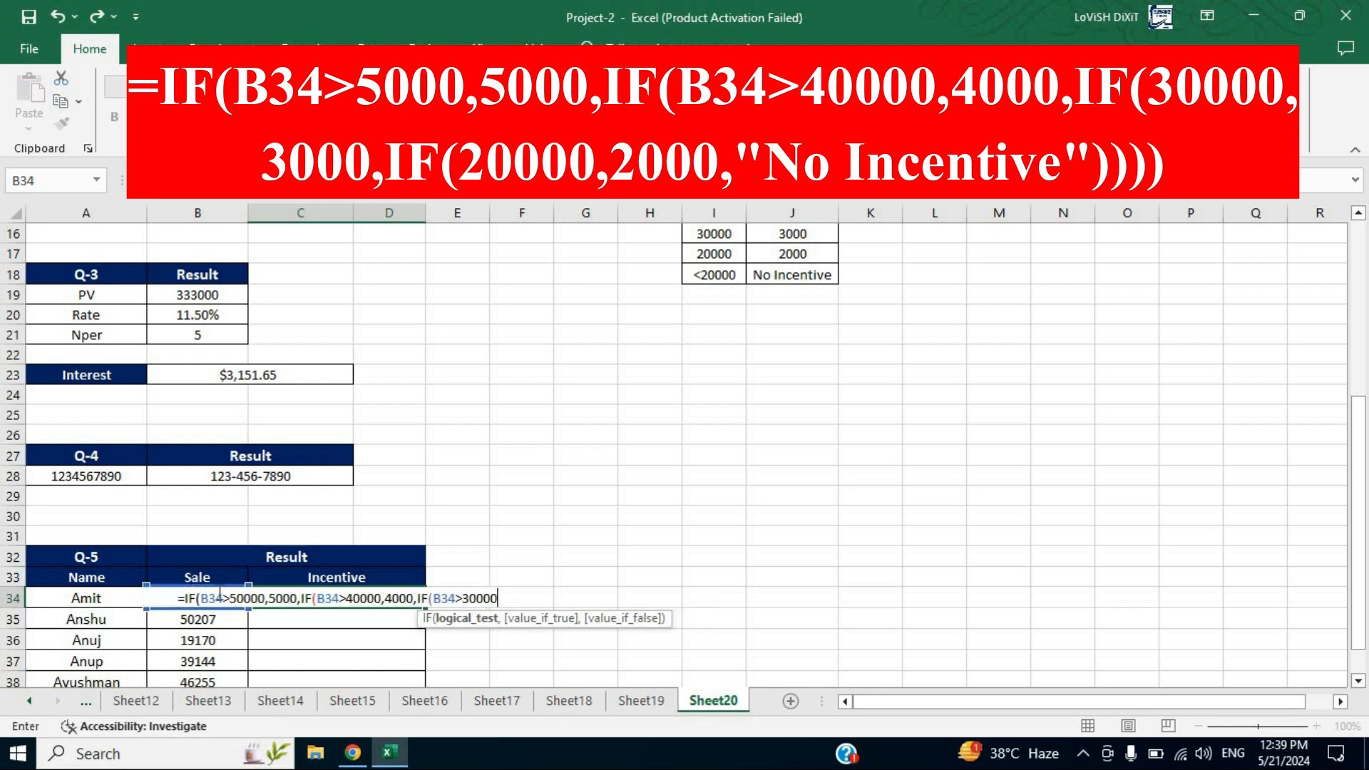
text(,3000)
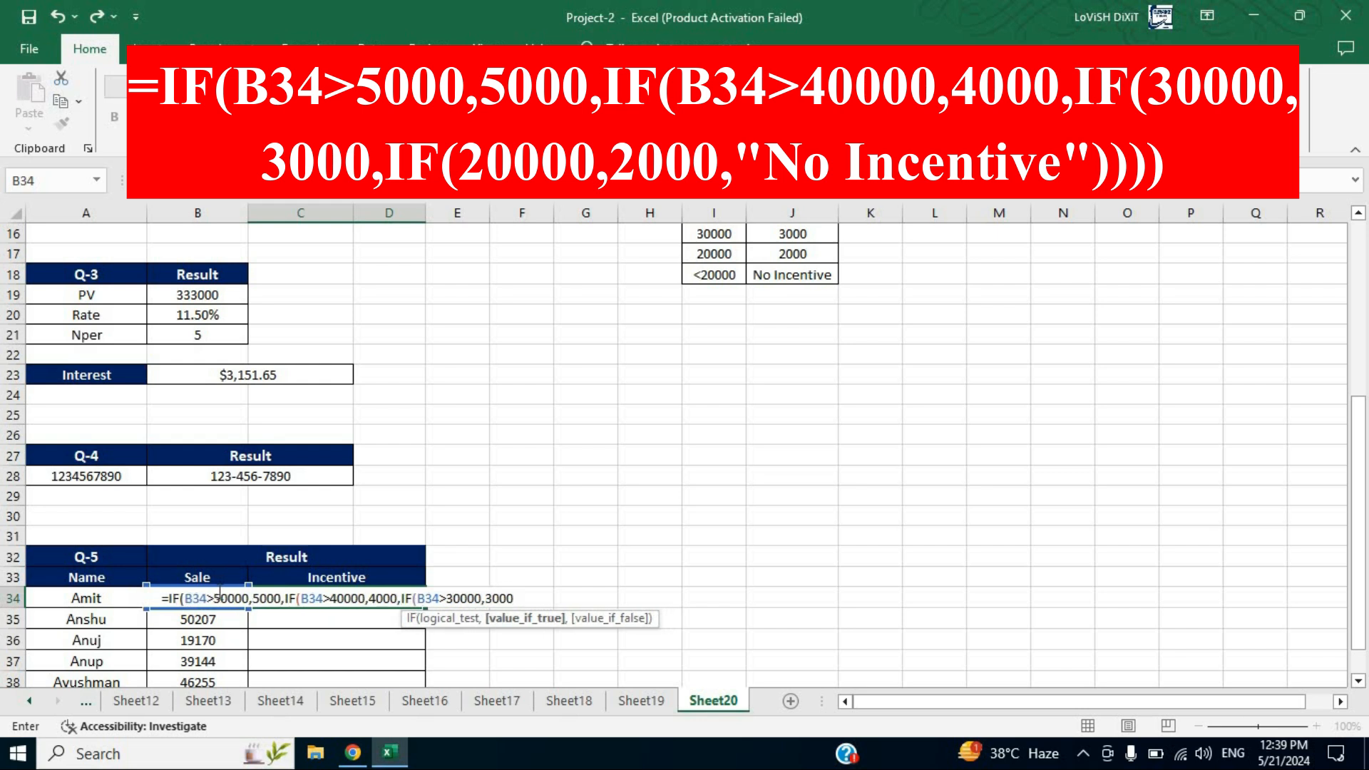
text(,if)
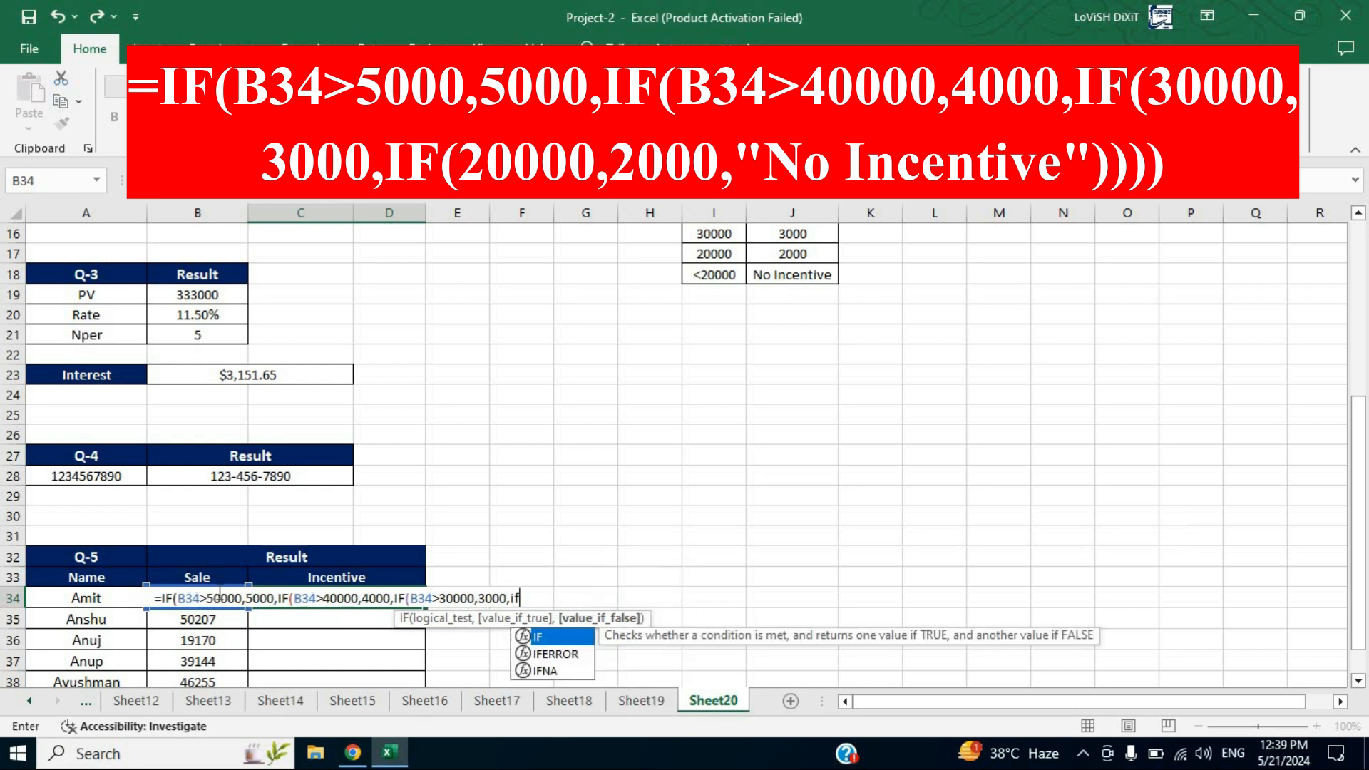
Finish the formula with IF(B34>20000,2000,"No Incentive") and four closing parentheses, then commit it in C34
key(Tab)
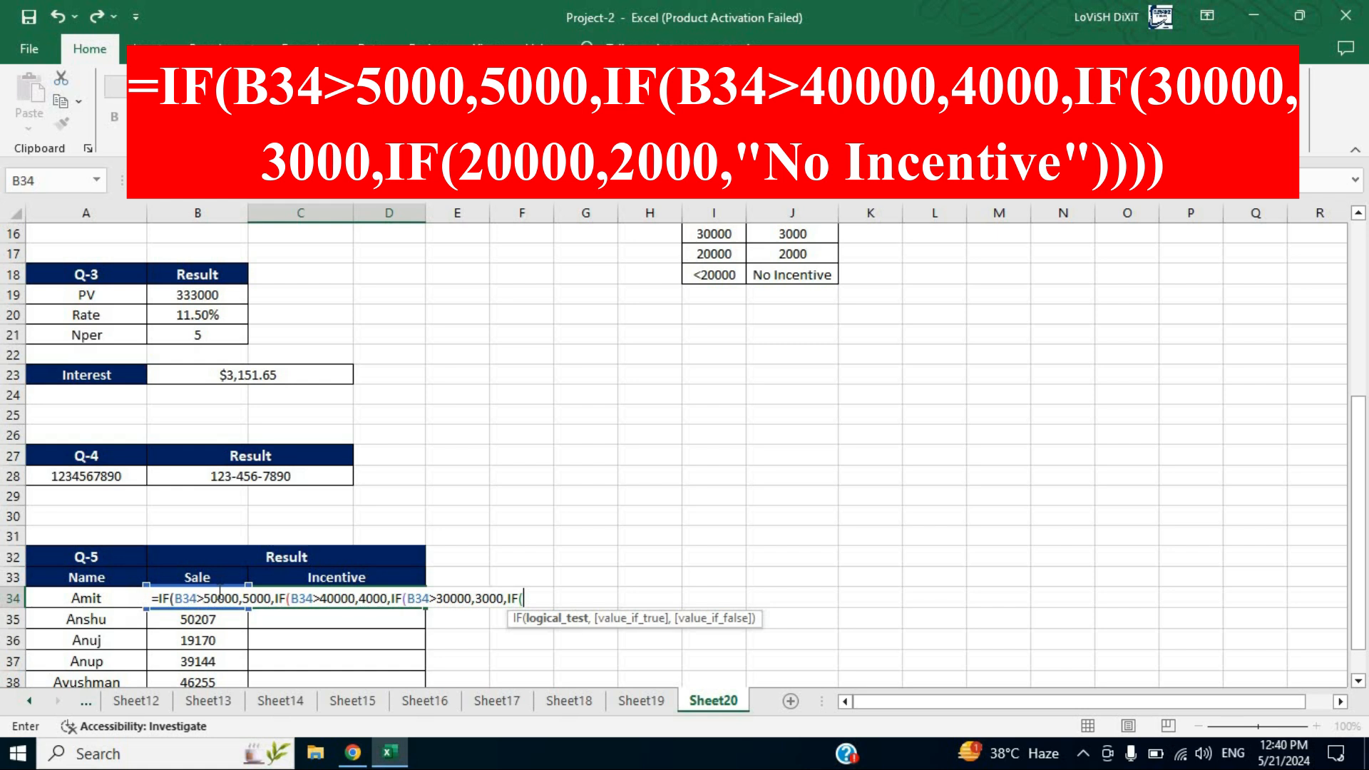
click(219, 597)
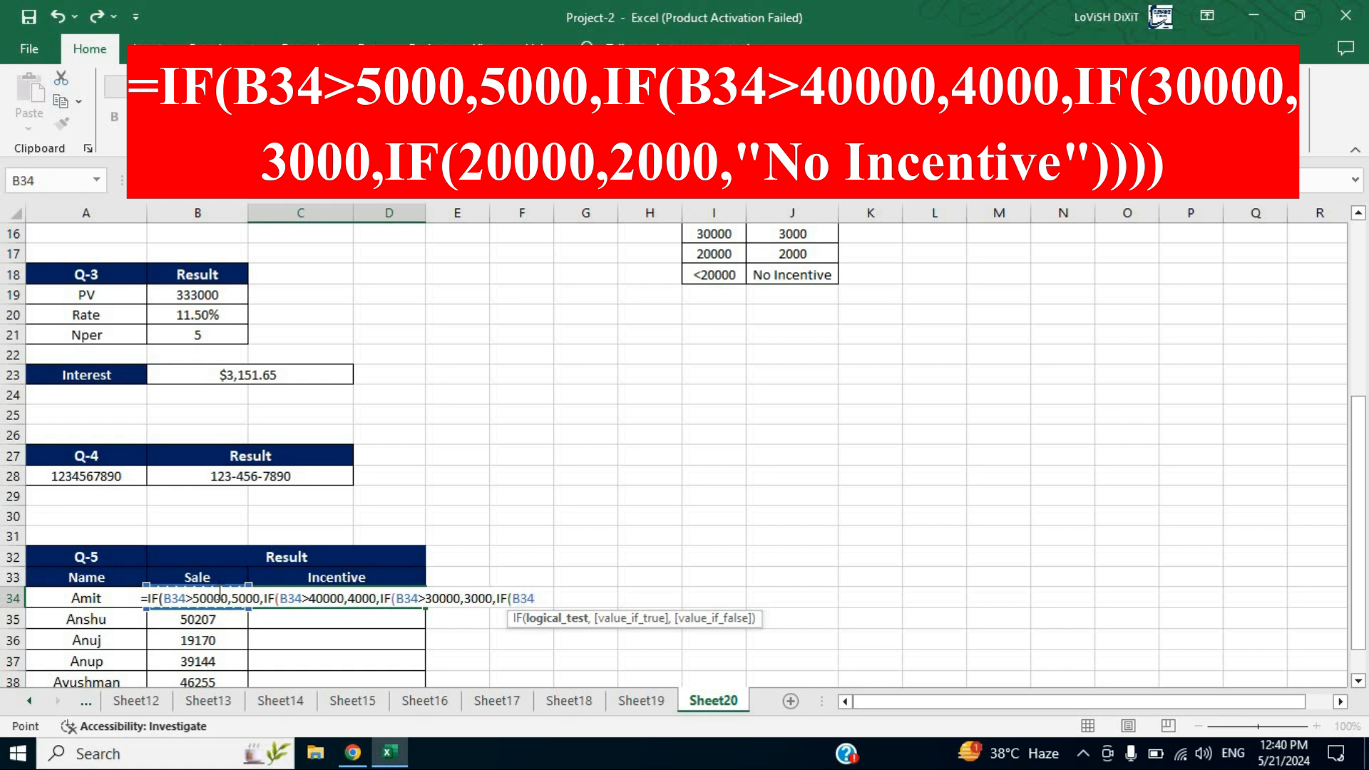
text(>)
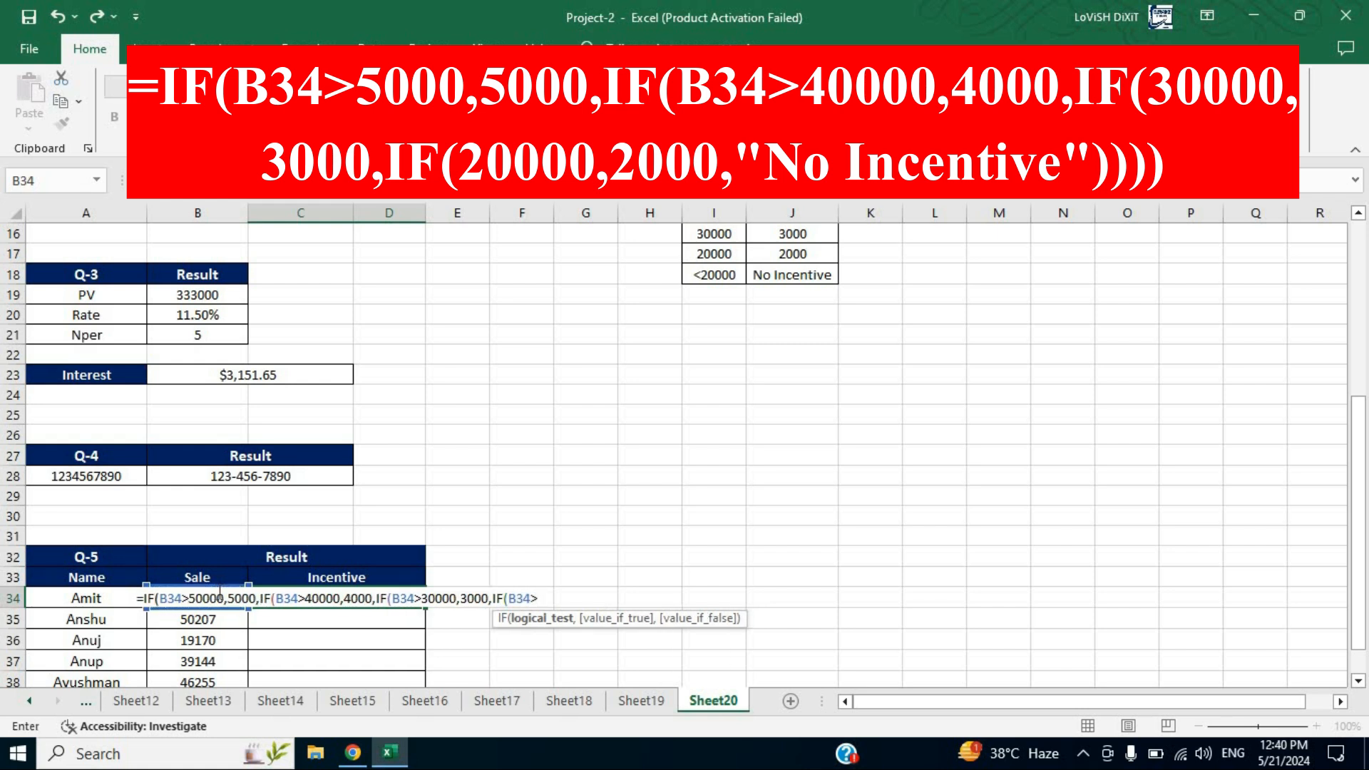
text(20000)
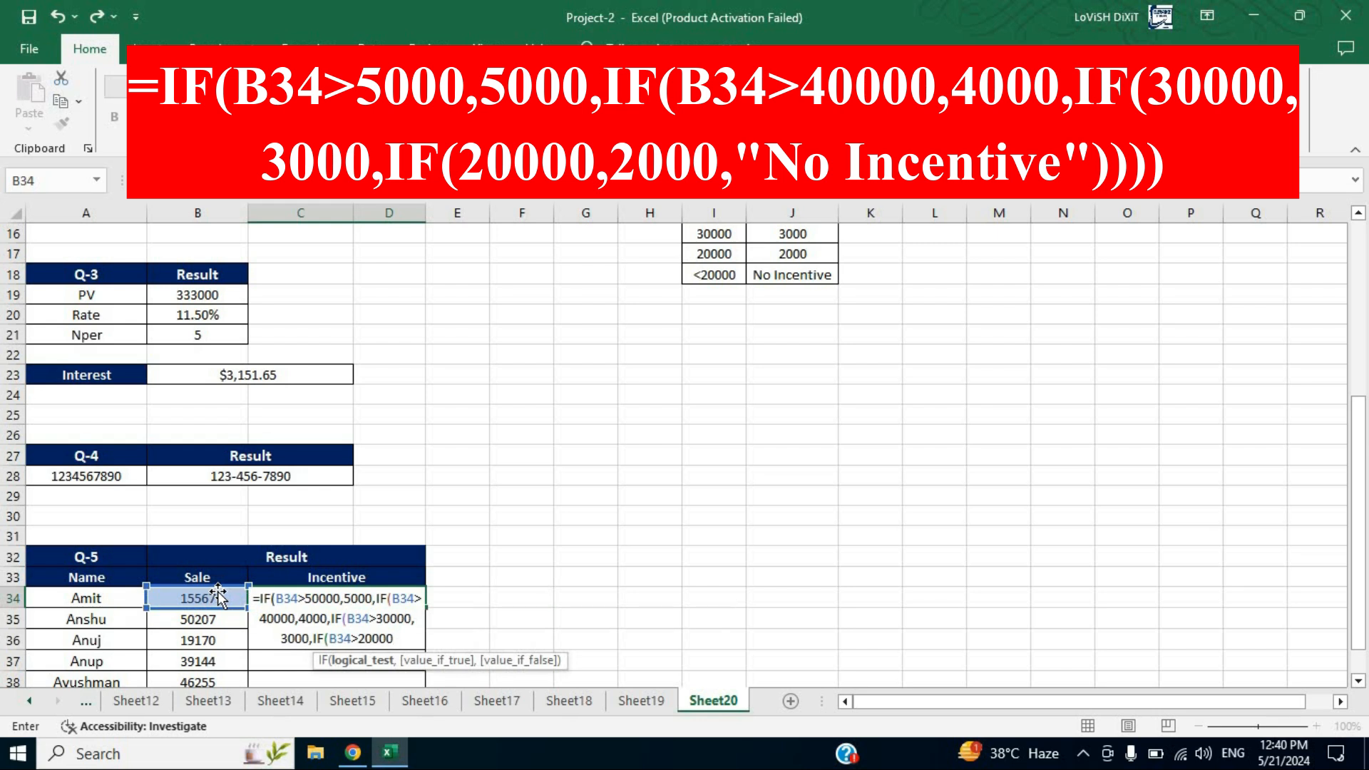
text(,2000)
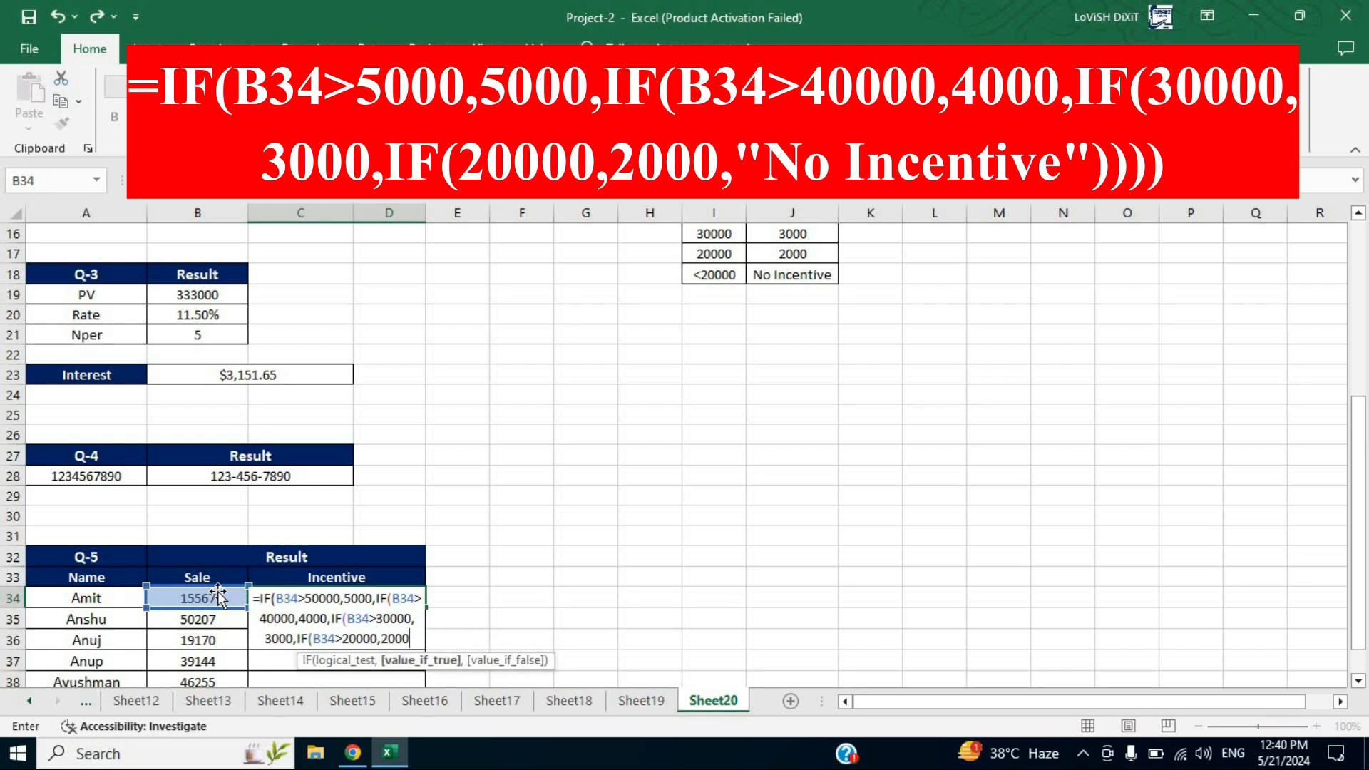
text(,)
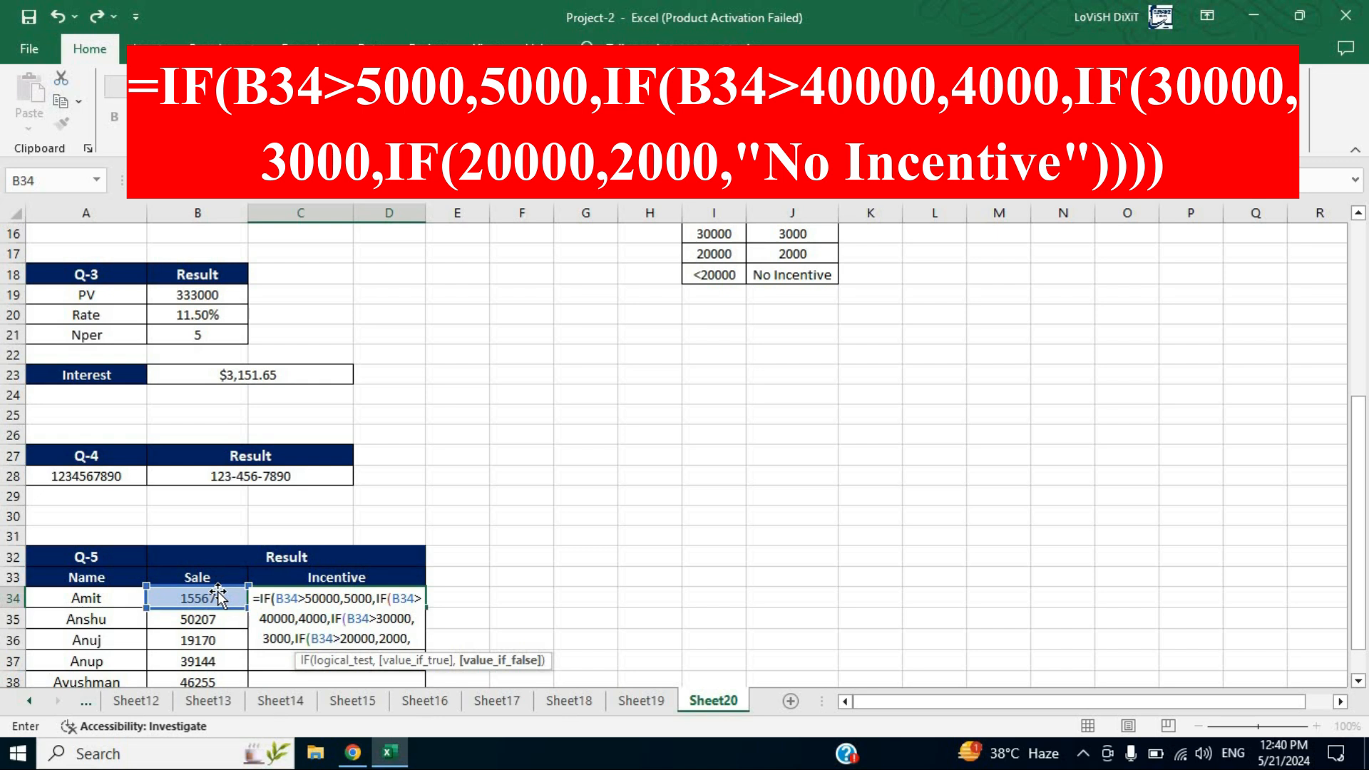
text(")
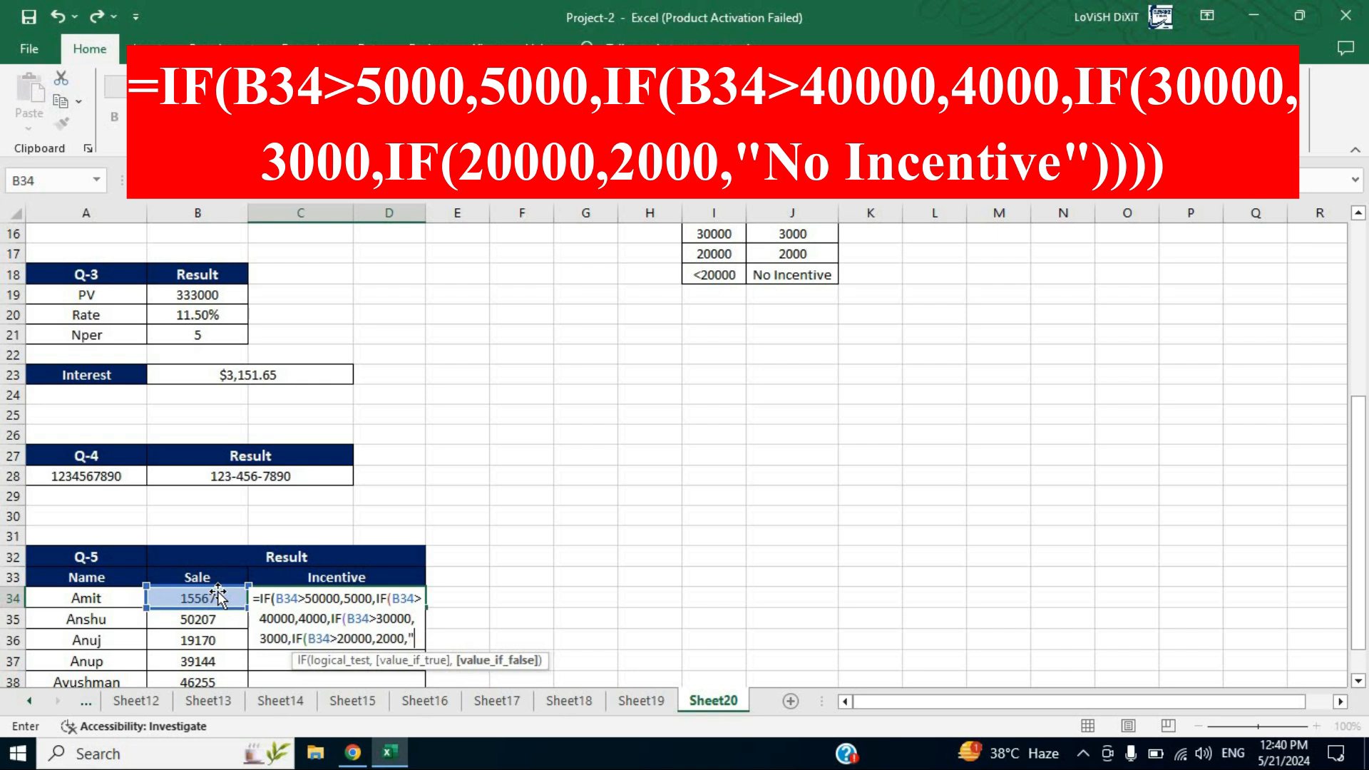
text(No )
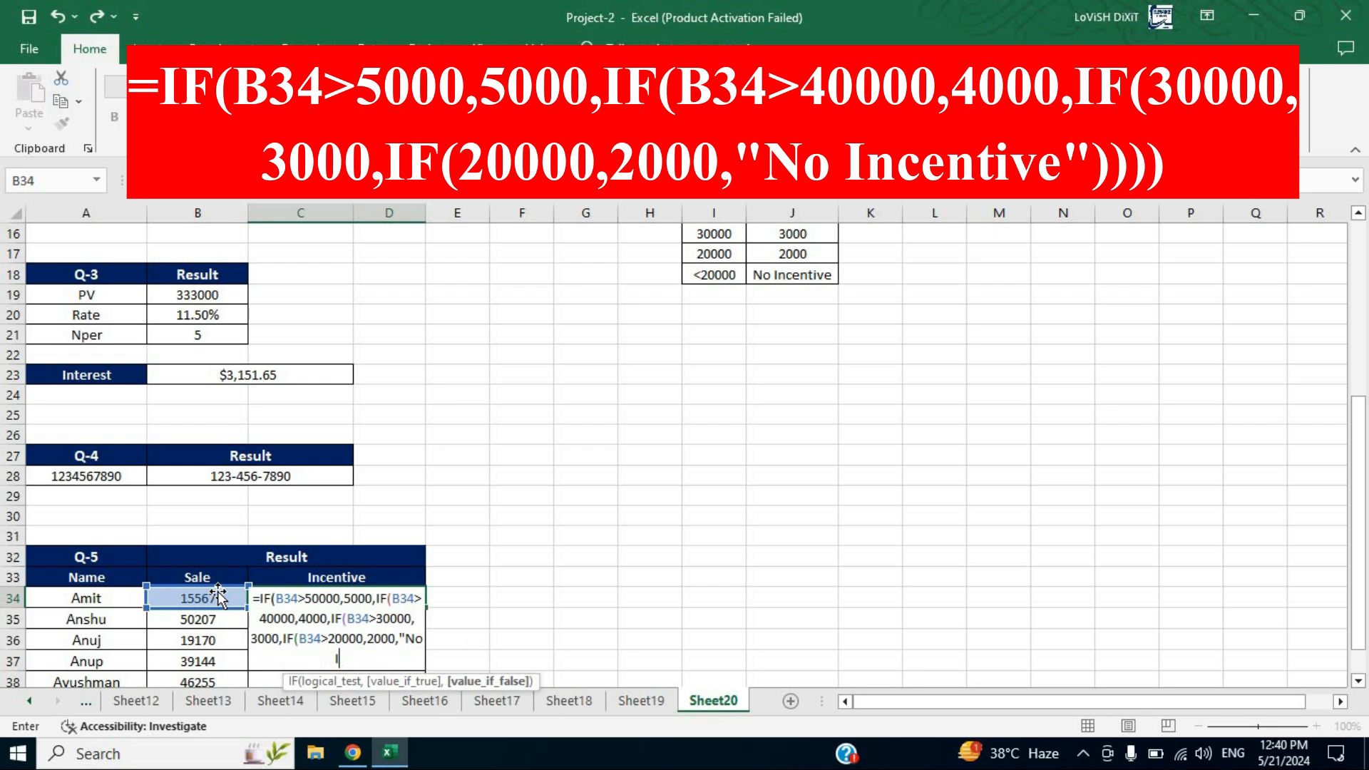
text(Incentive")
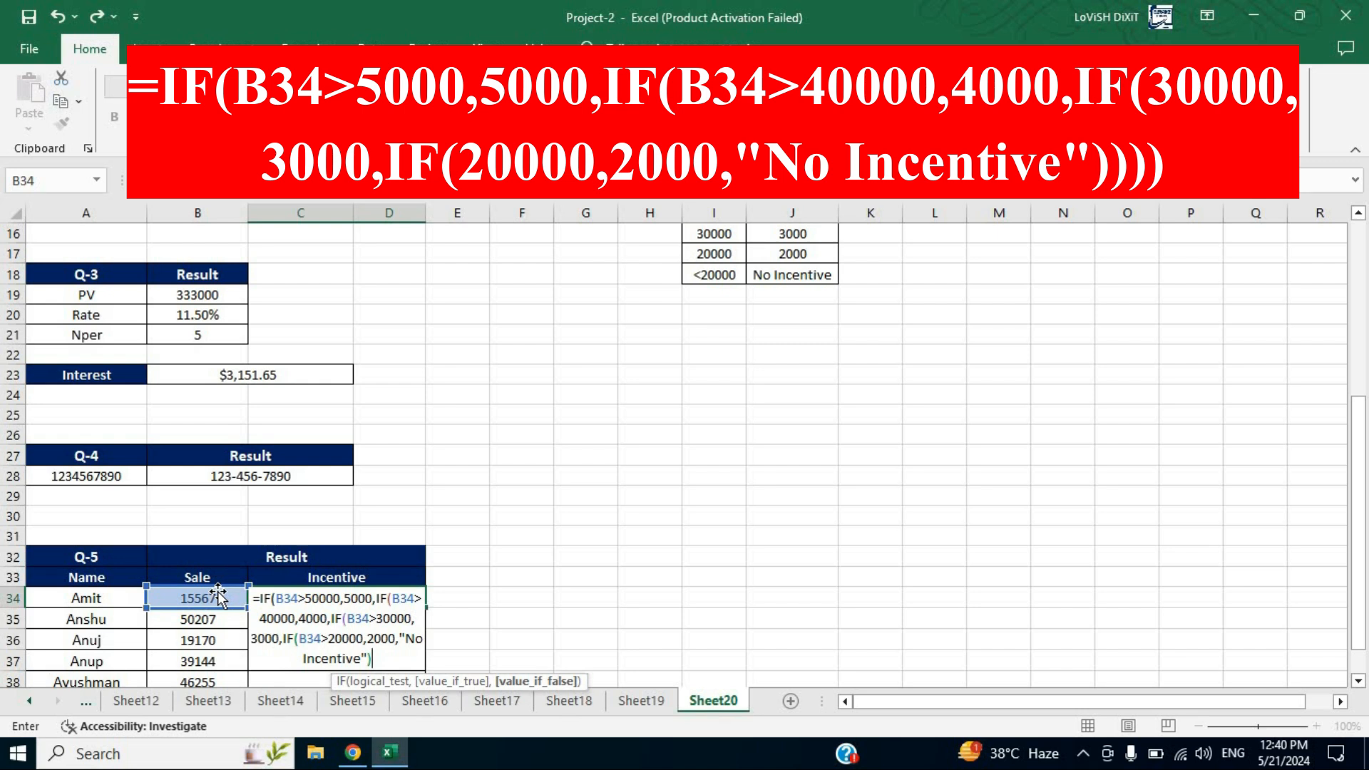
text())
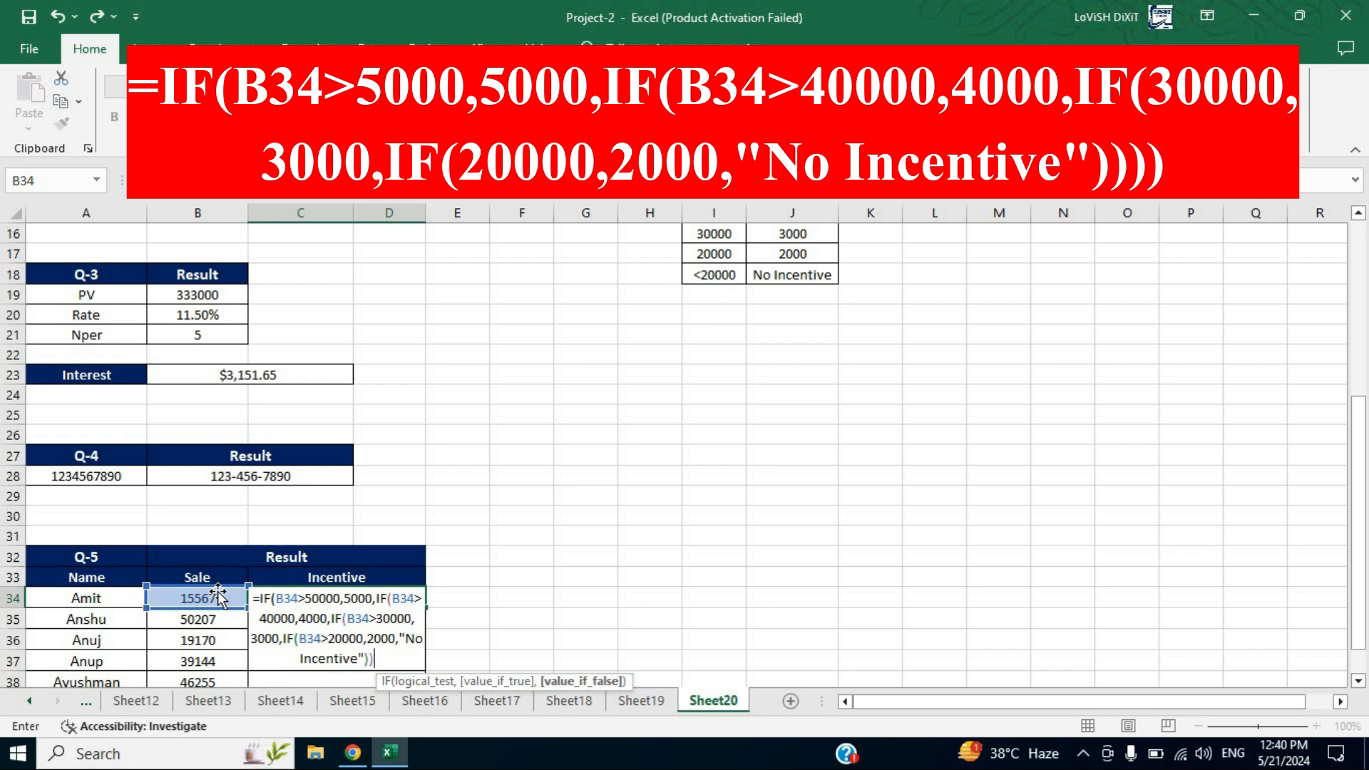
text()))
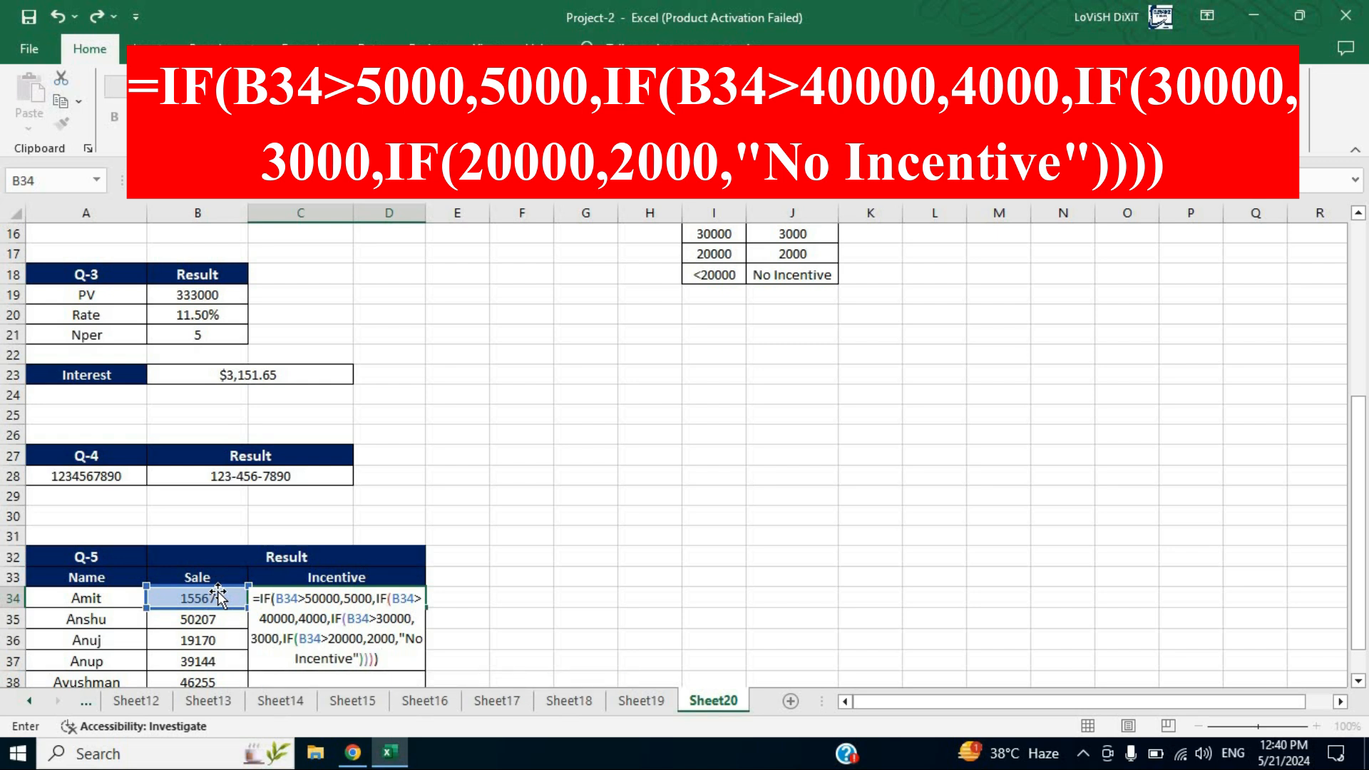
key(Return)
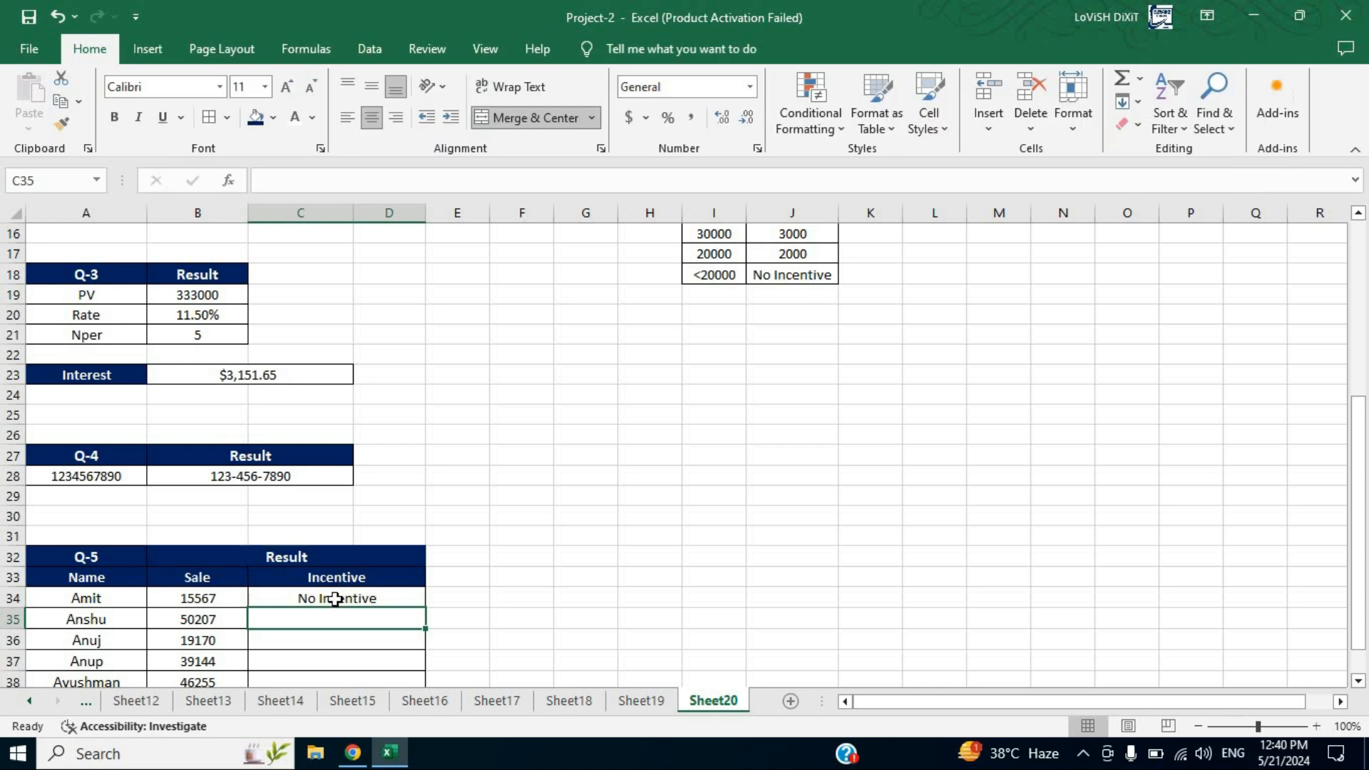
Copy the nested IF incentive formula from C34 down through C39 for all employees
key(Up)
drag(425, 698, 410, 645)
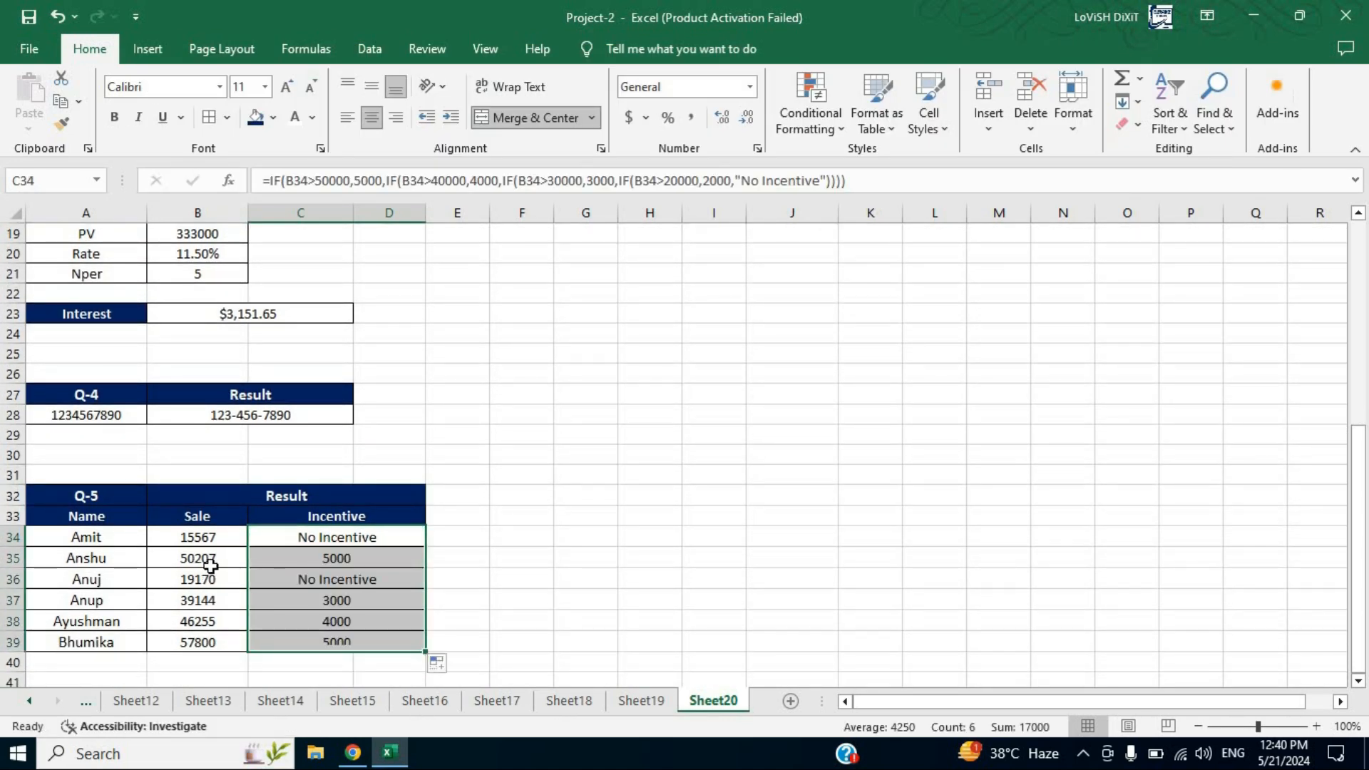
Check the copied incentive formulas against each sale in rows 34 to 38, then review the question list above
click(218, 540)
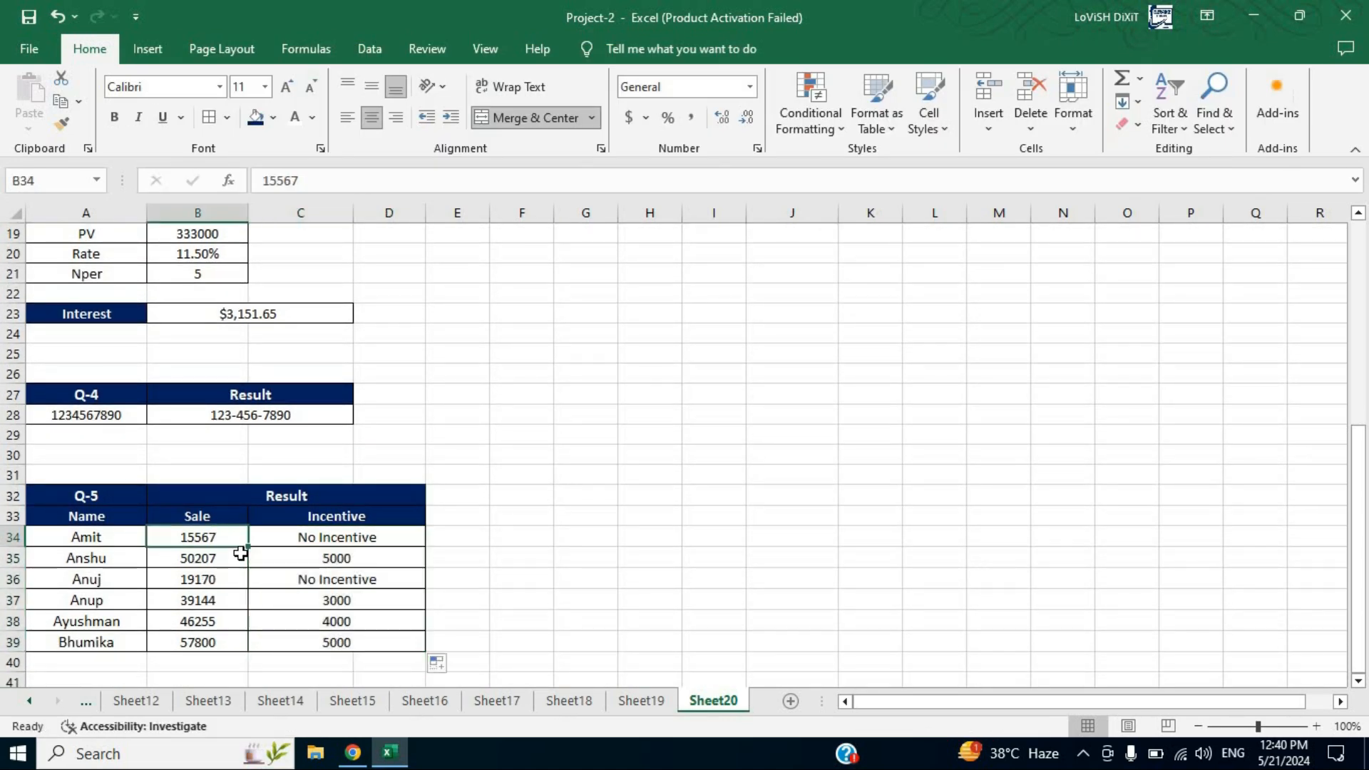
click(357, 540)
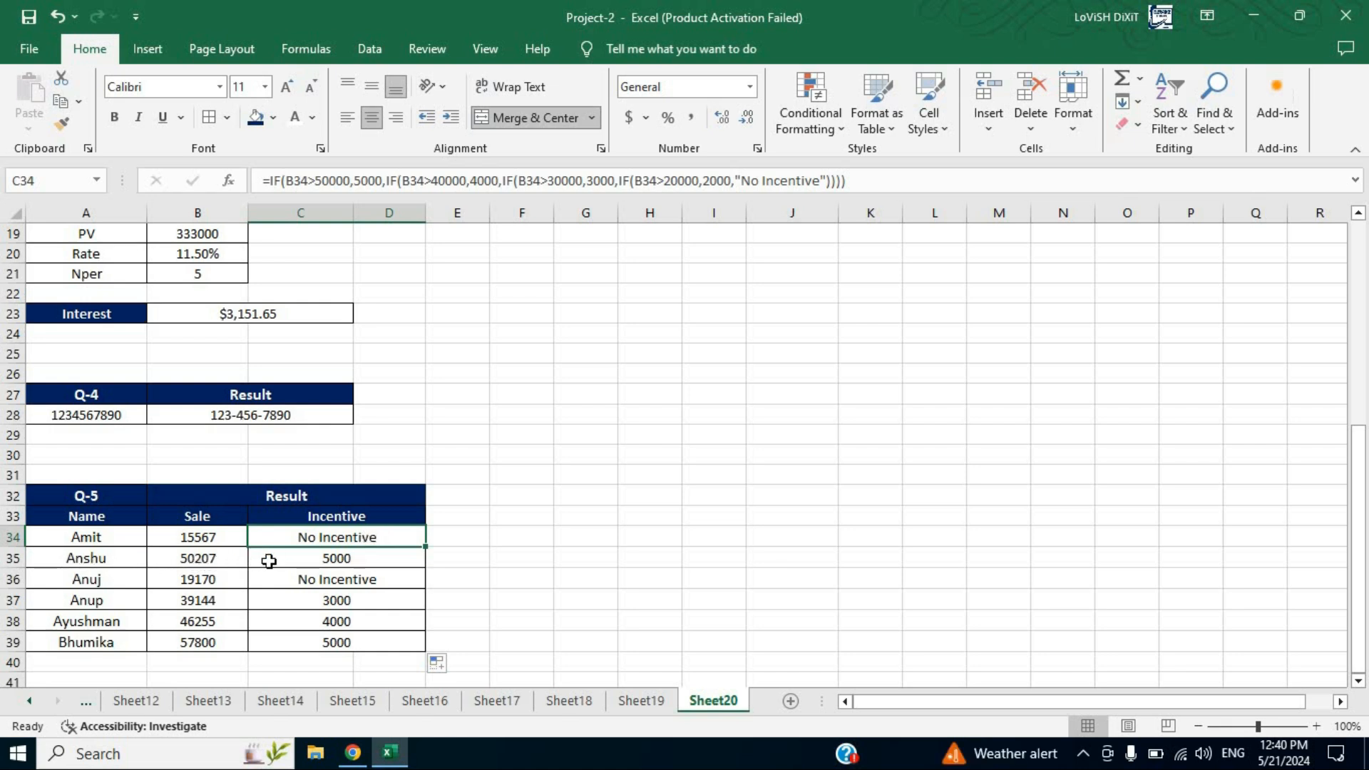
click(339, 561)
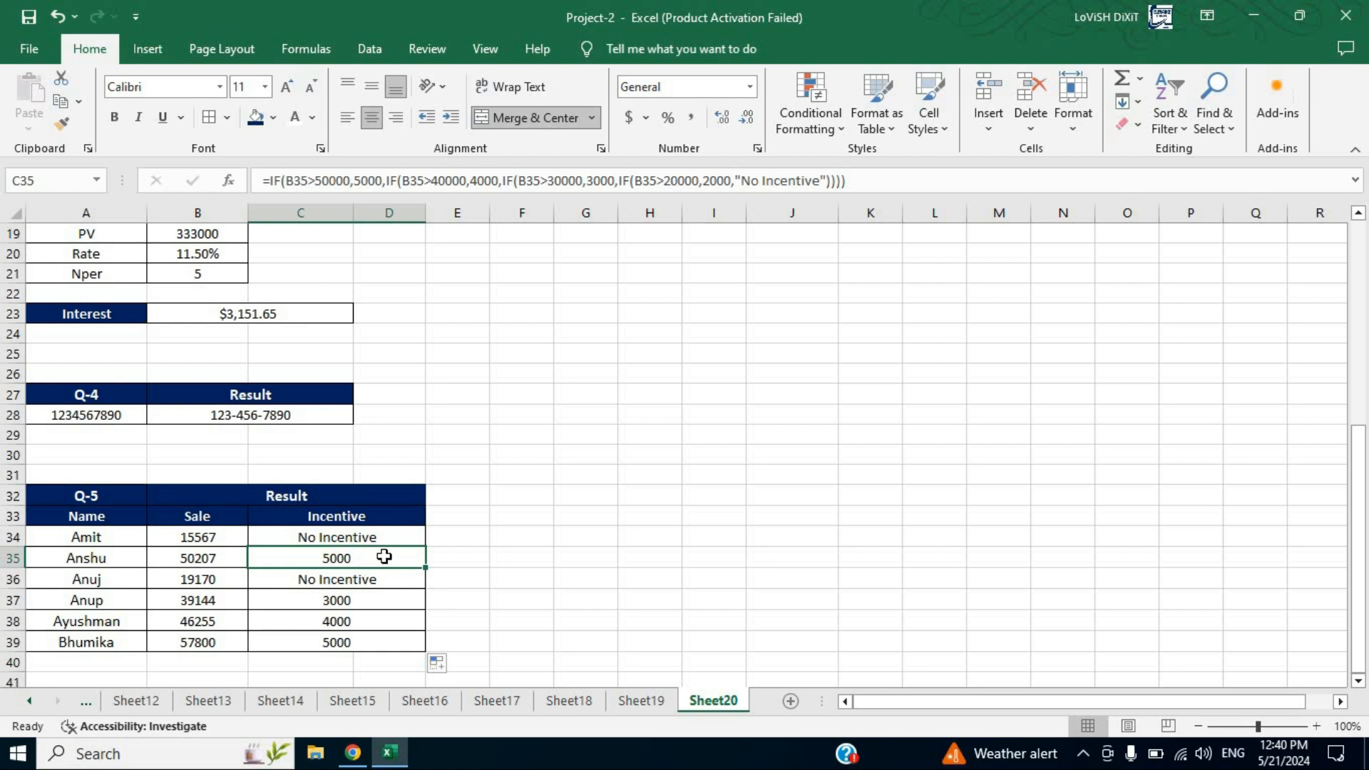
click(214, 579)
key(Right)
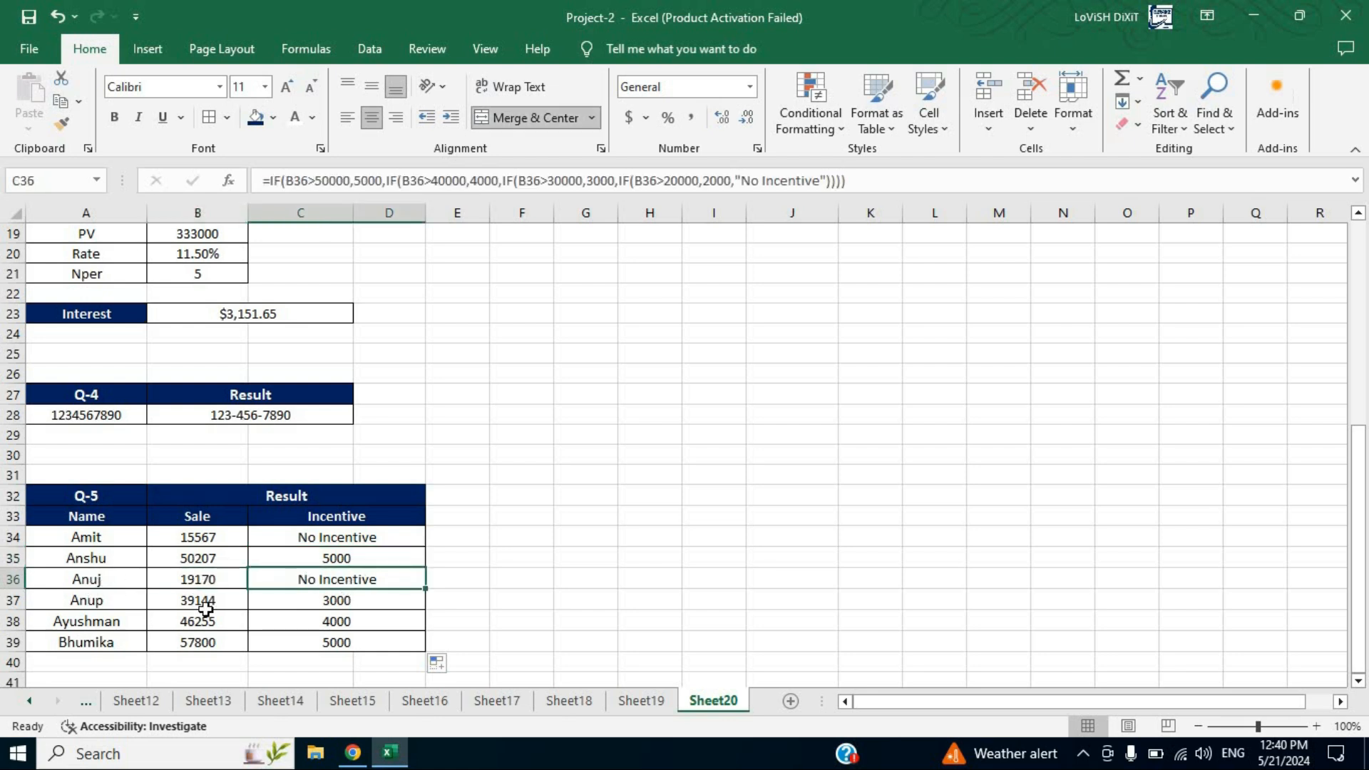
click(102, 603)
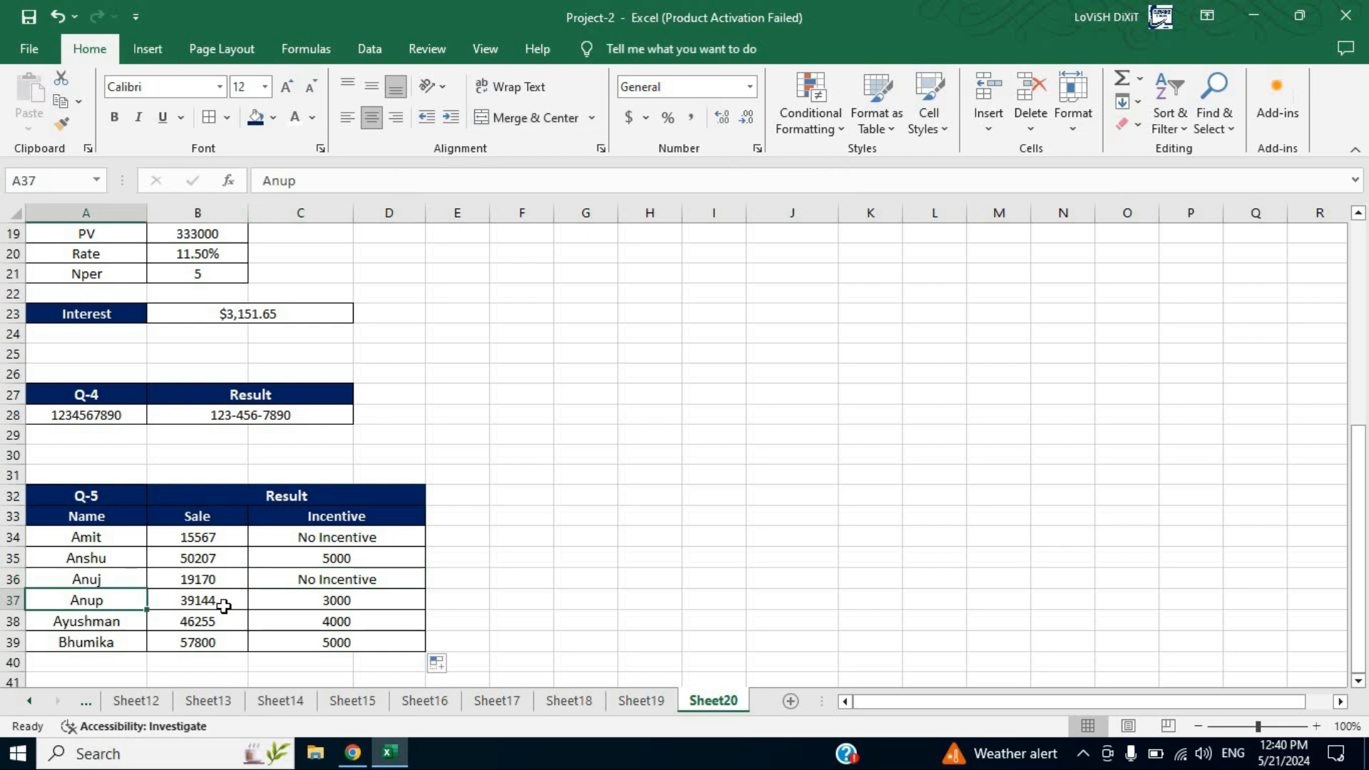
click(364, 599)
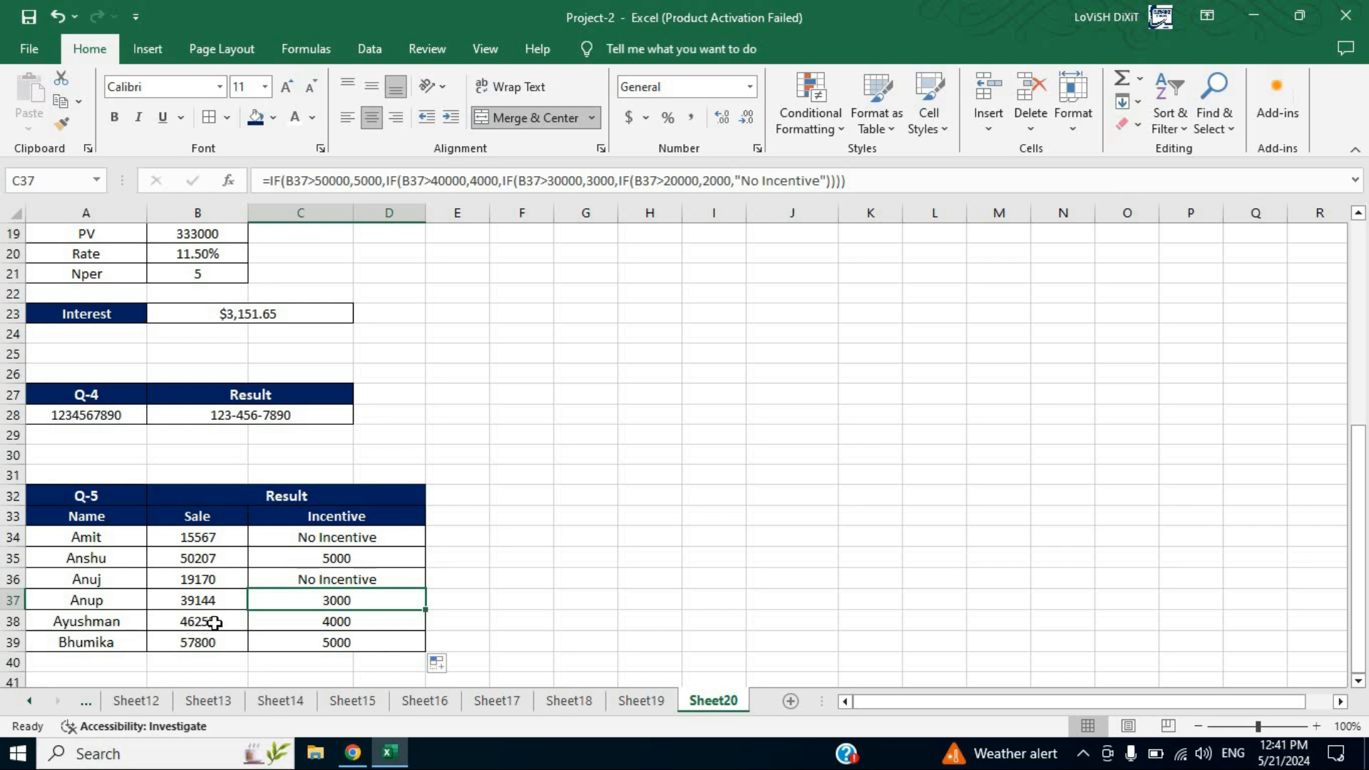
click(379, 623)
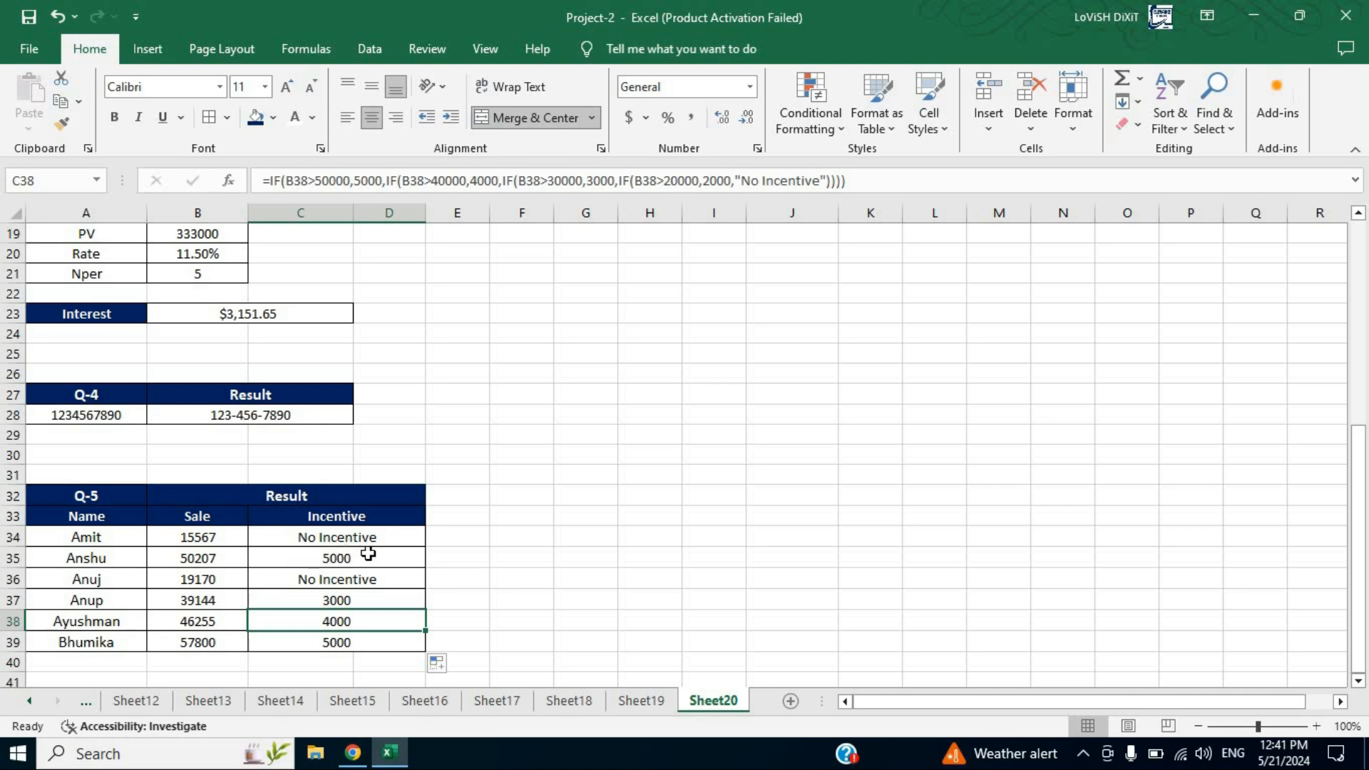
scroll(914, 497, up, 5)
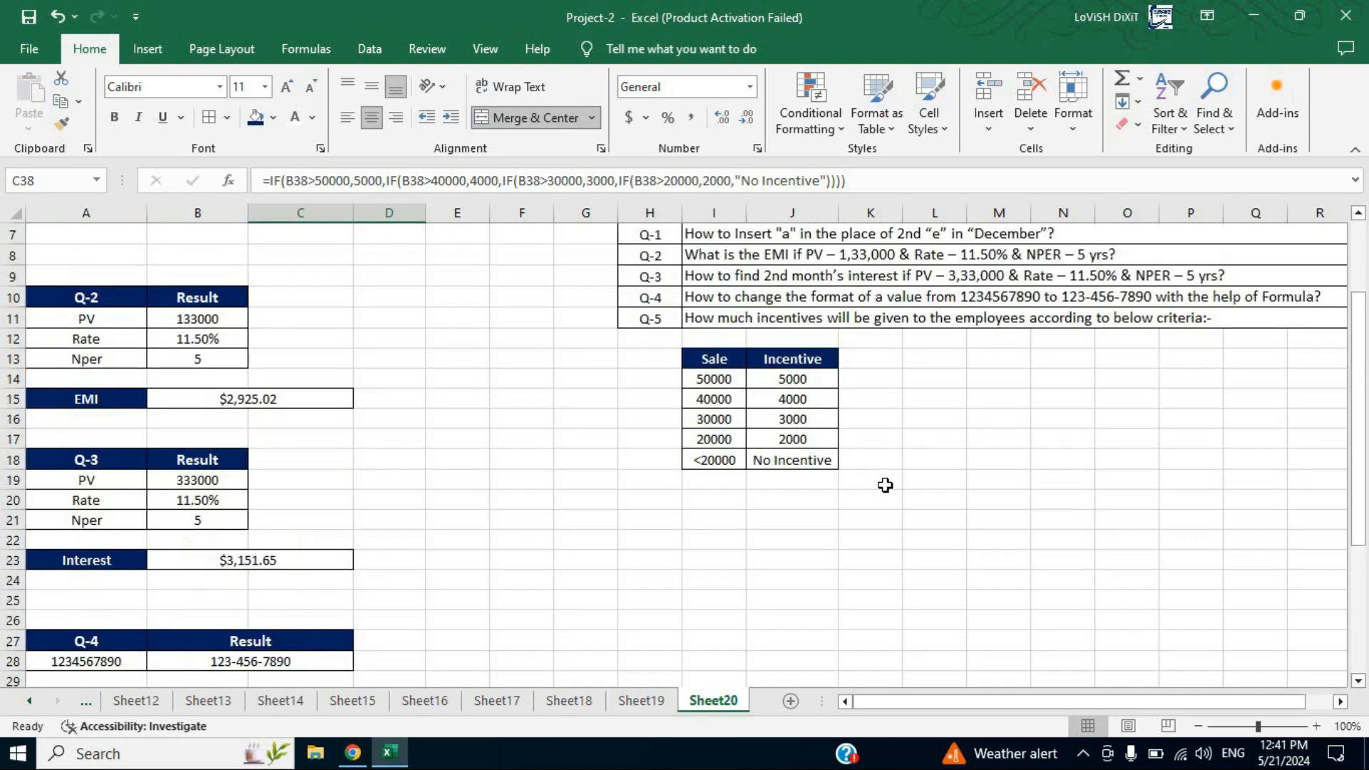
click(882, 486)
click(883, 390)
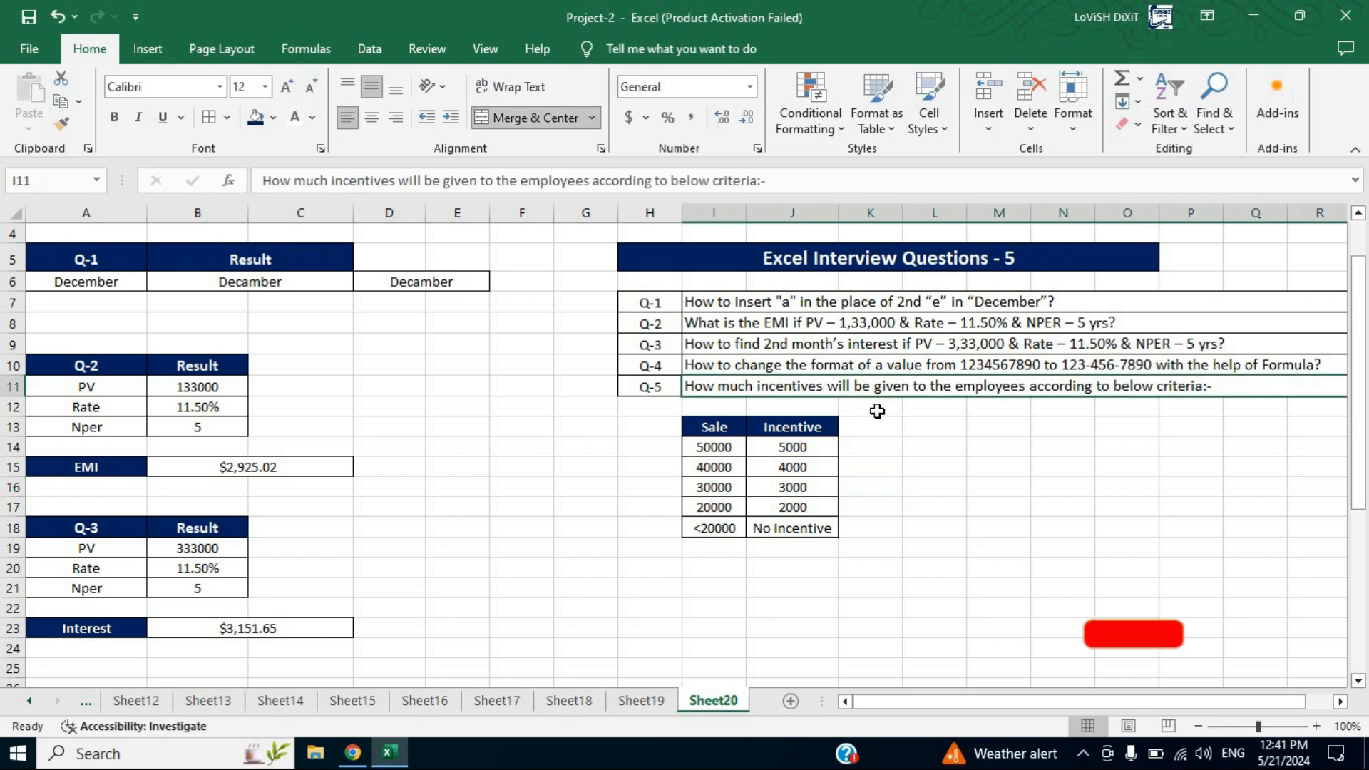